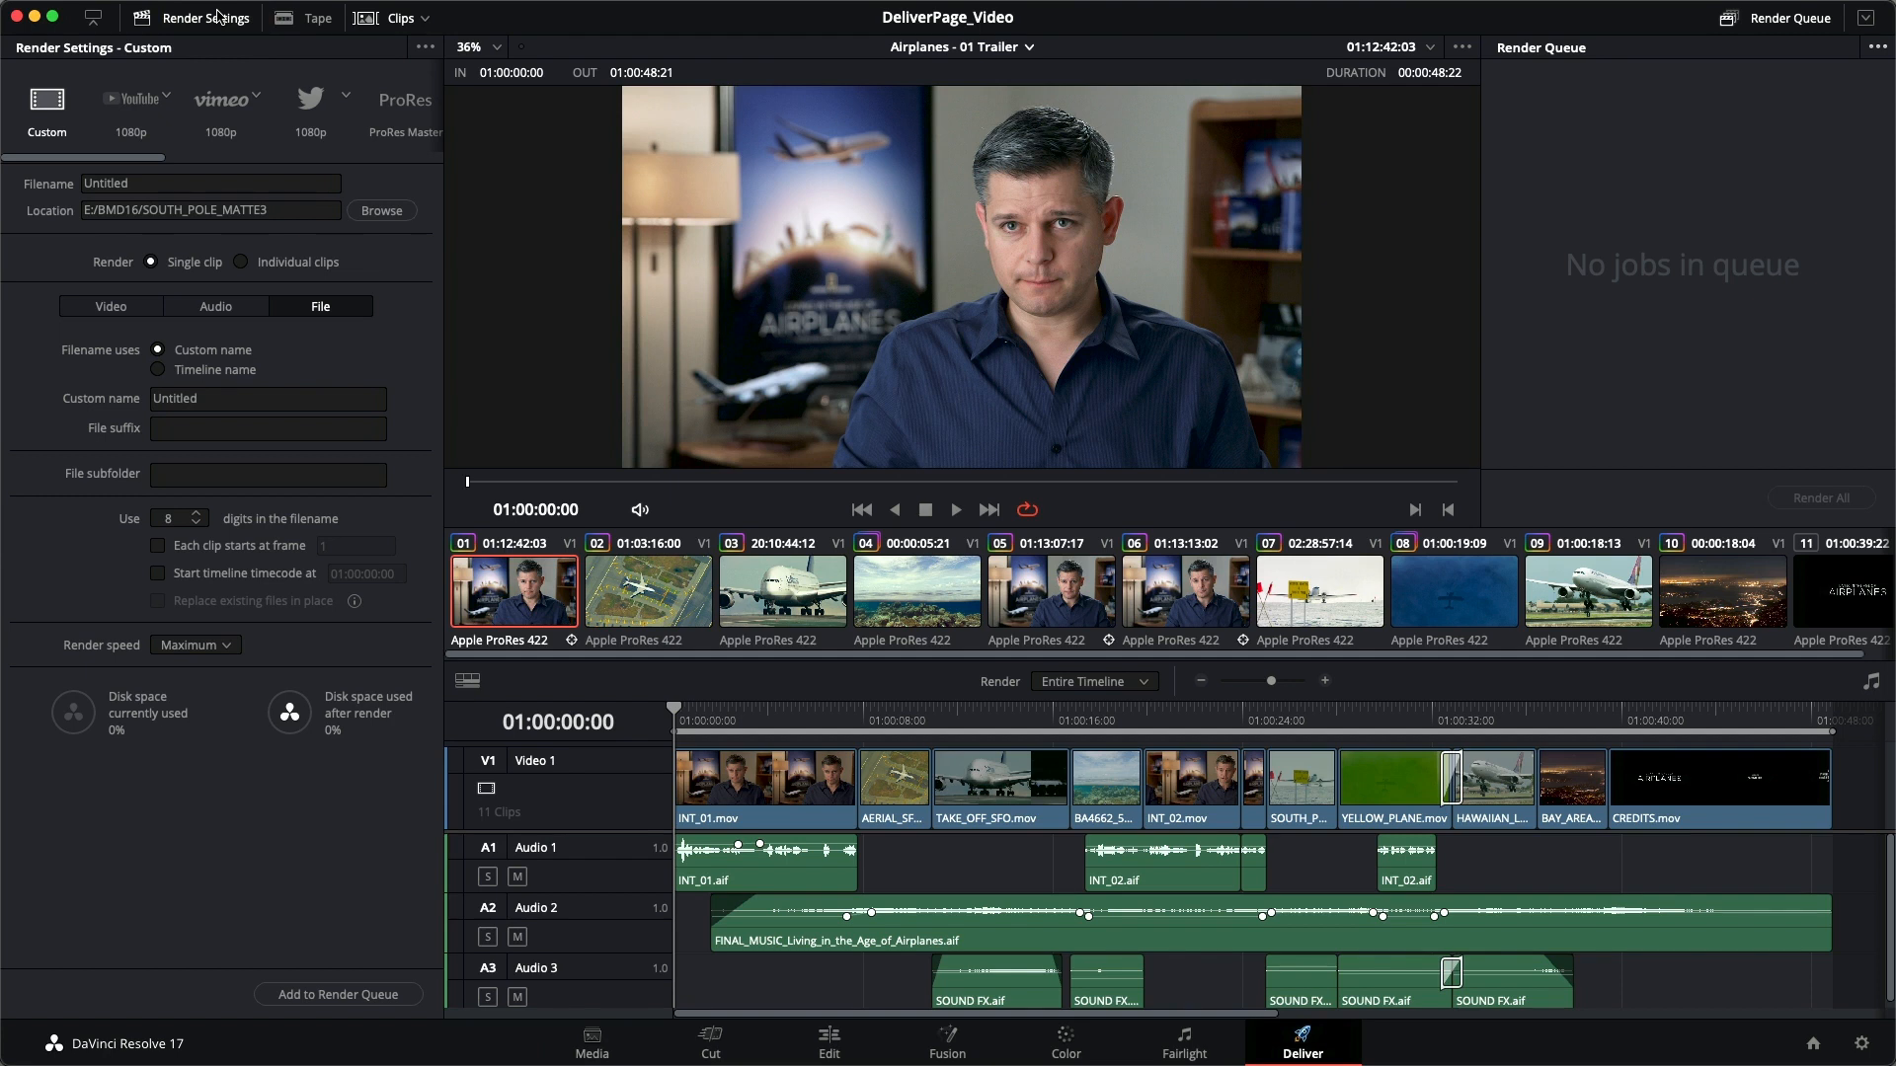
Toggle the Render Settings panel to half height and back to full height.
click(93, 20)
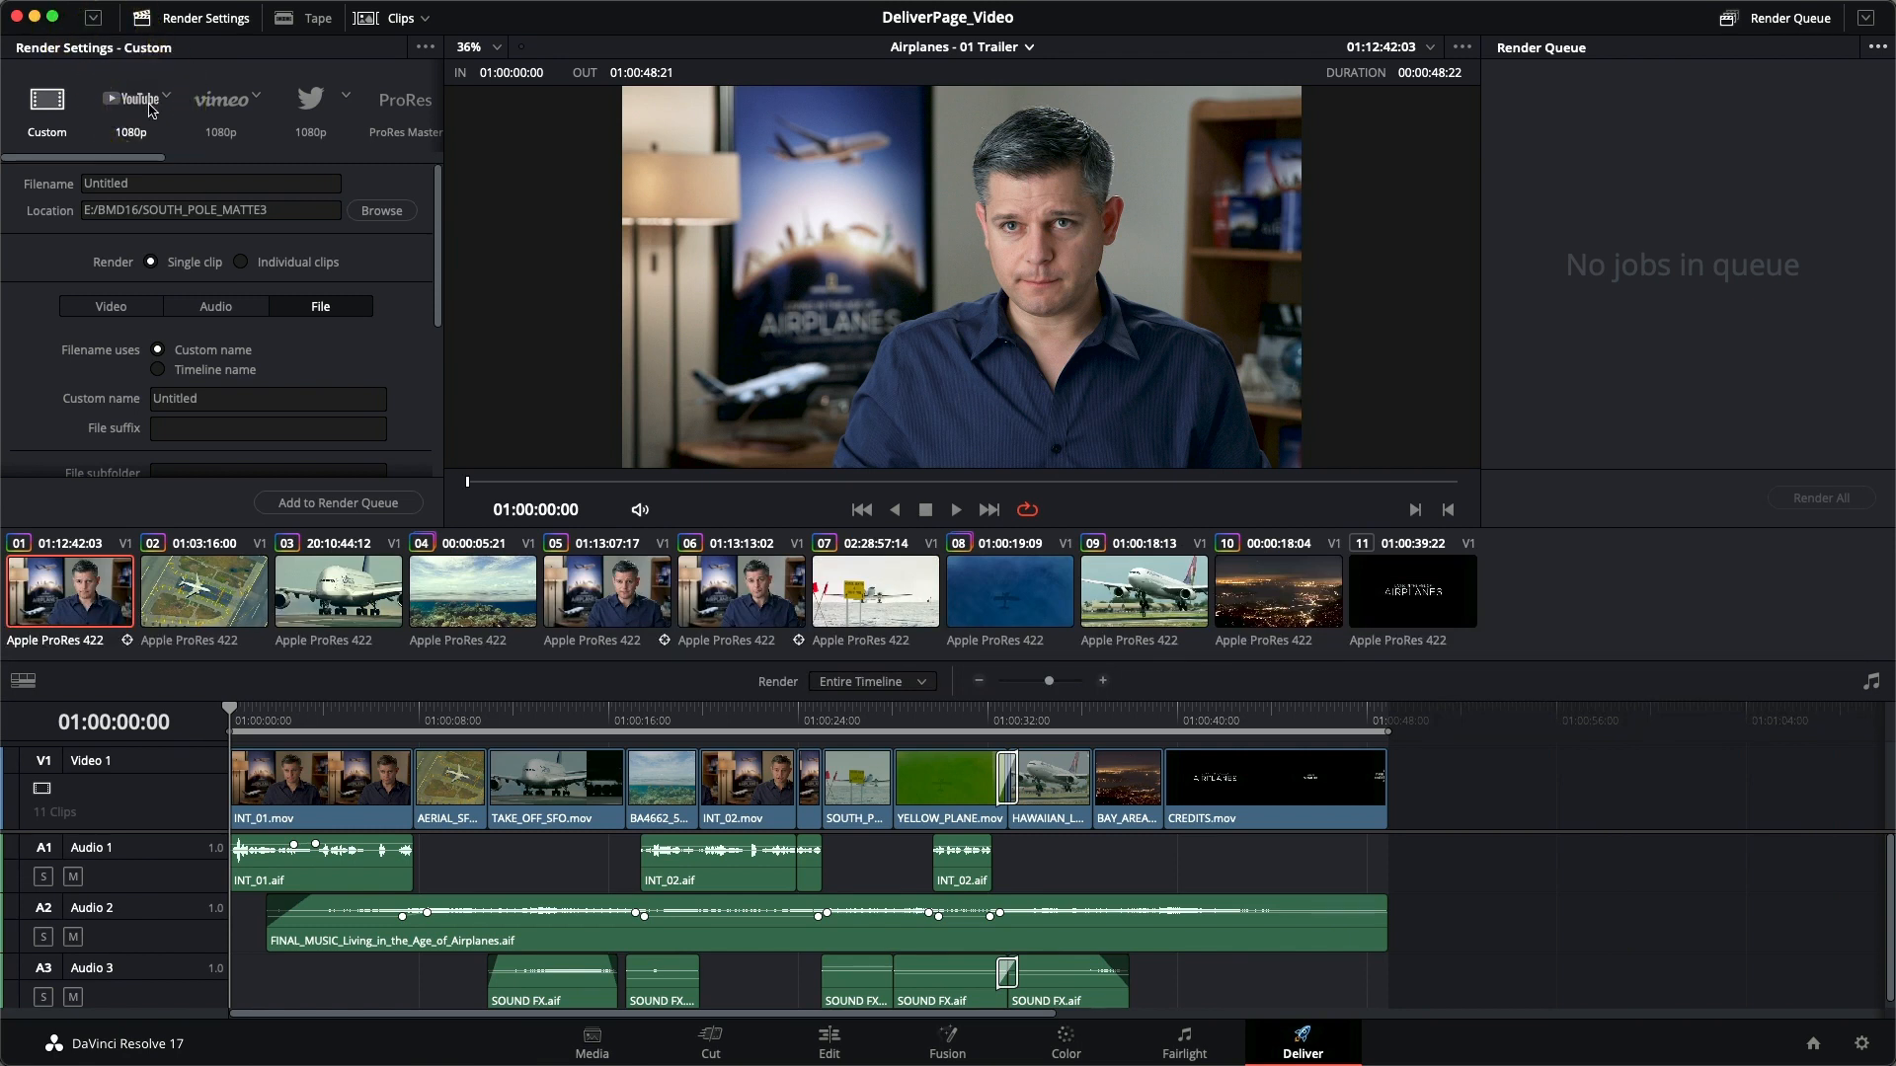
click(94, 19)
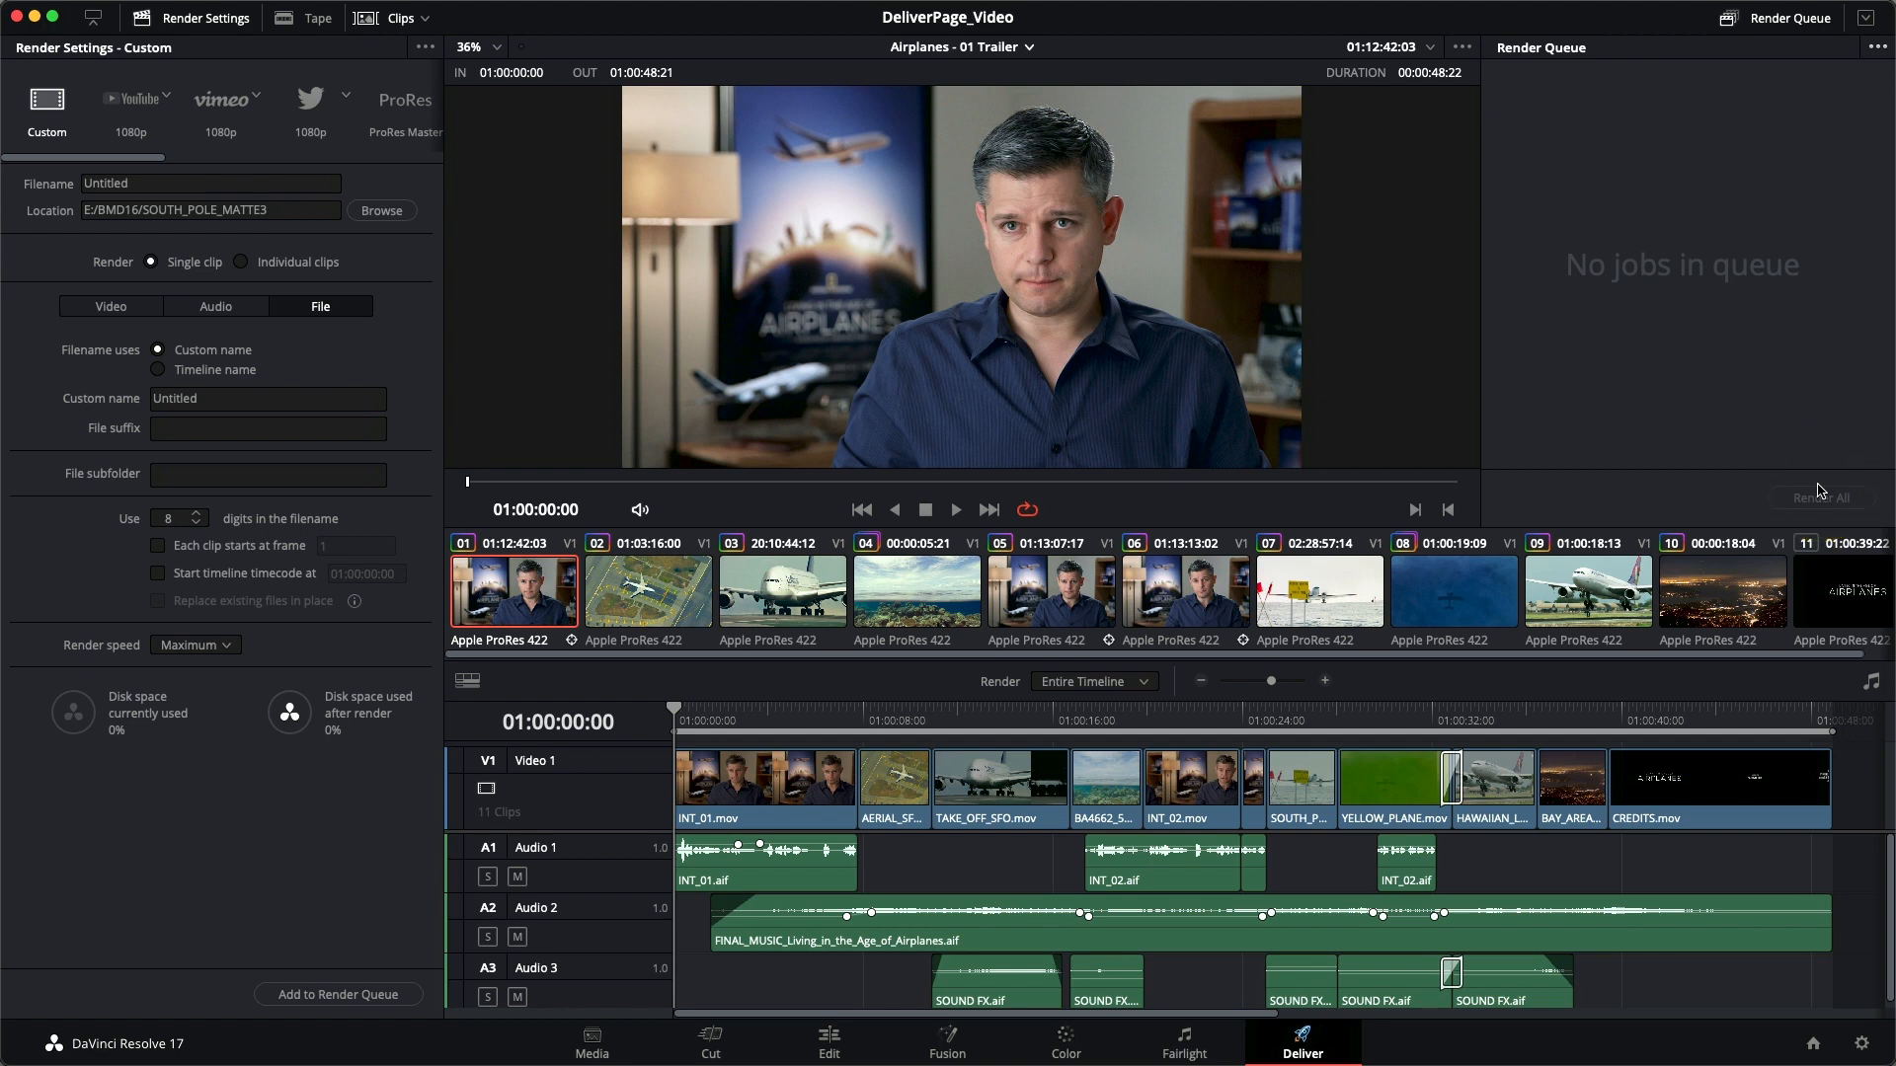
click(93, 163)
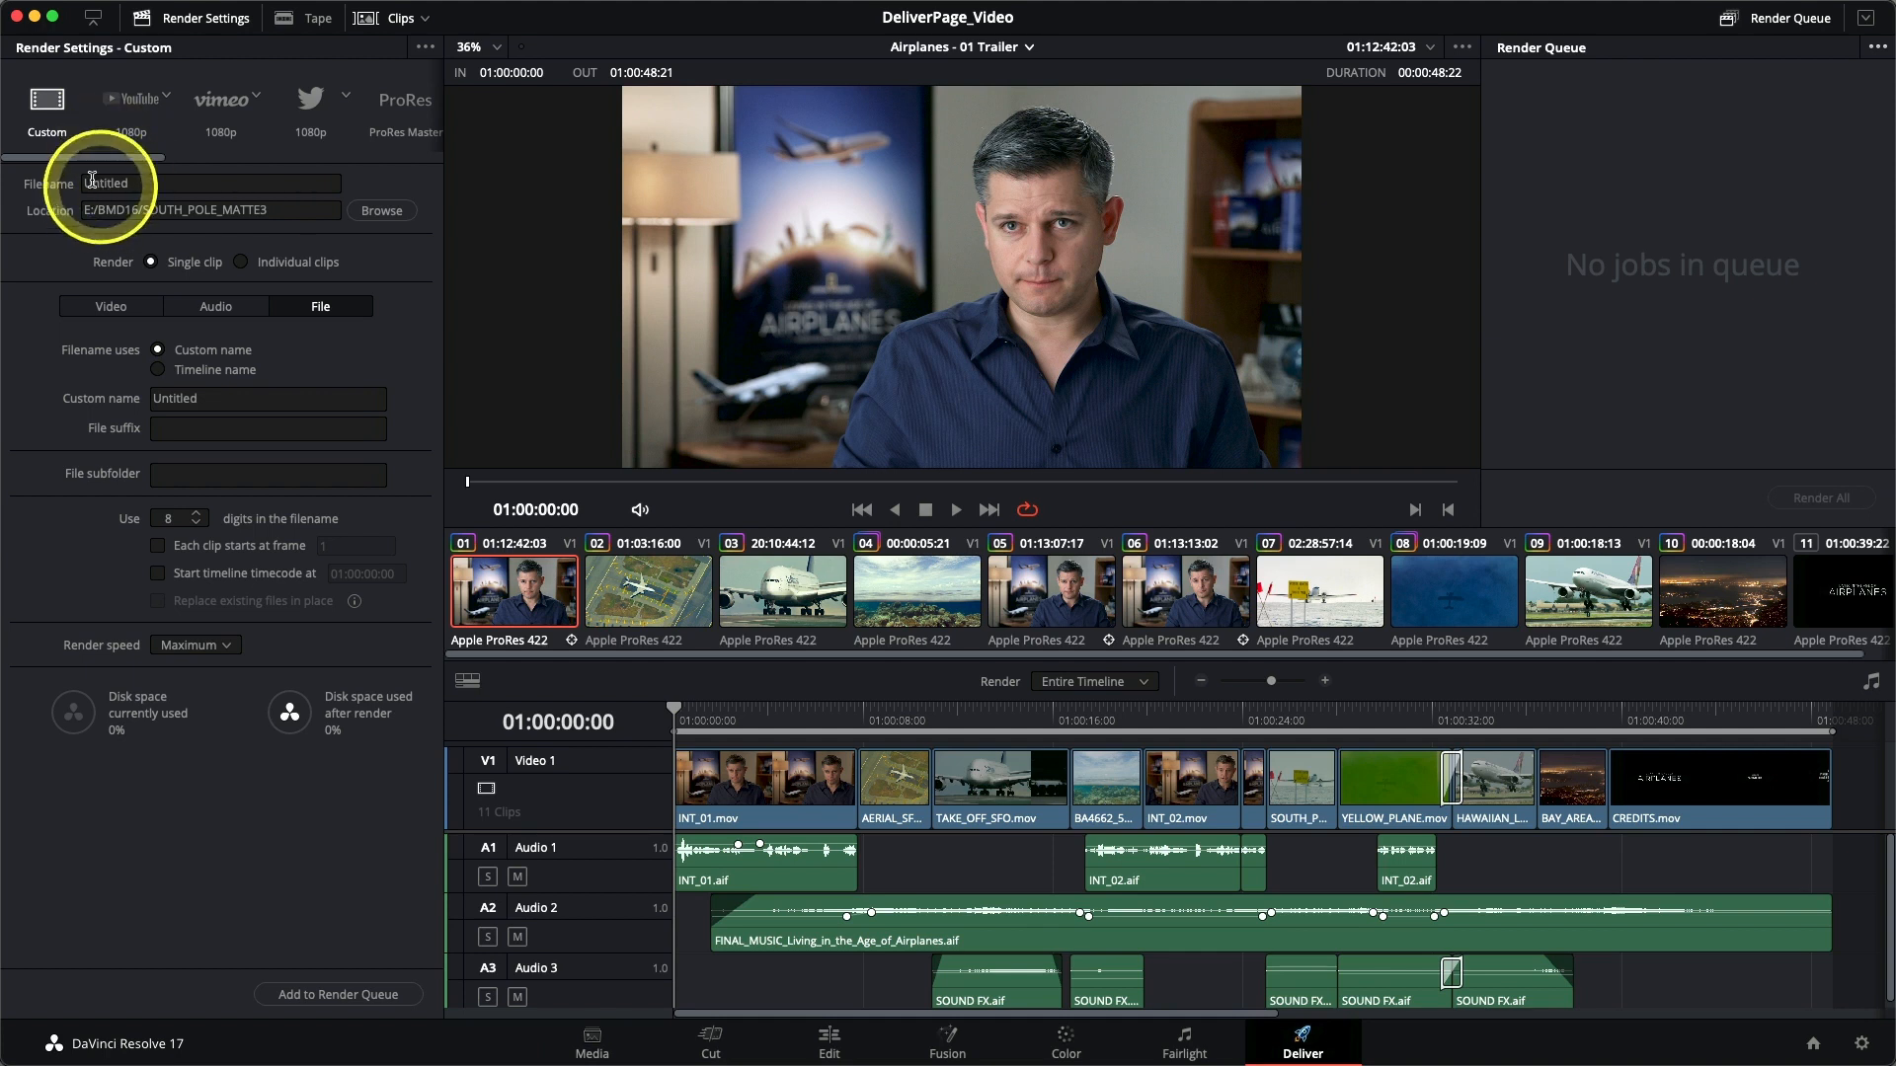
drag(93, 162, 52, 115)
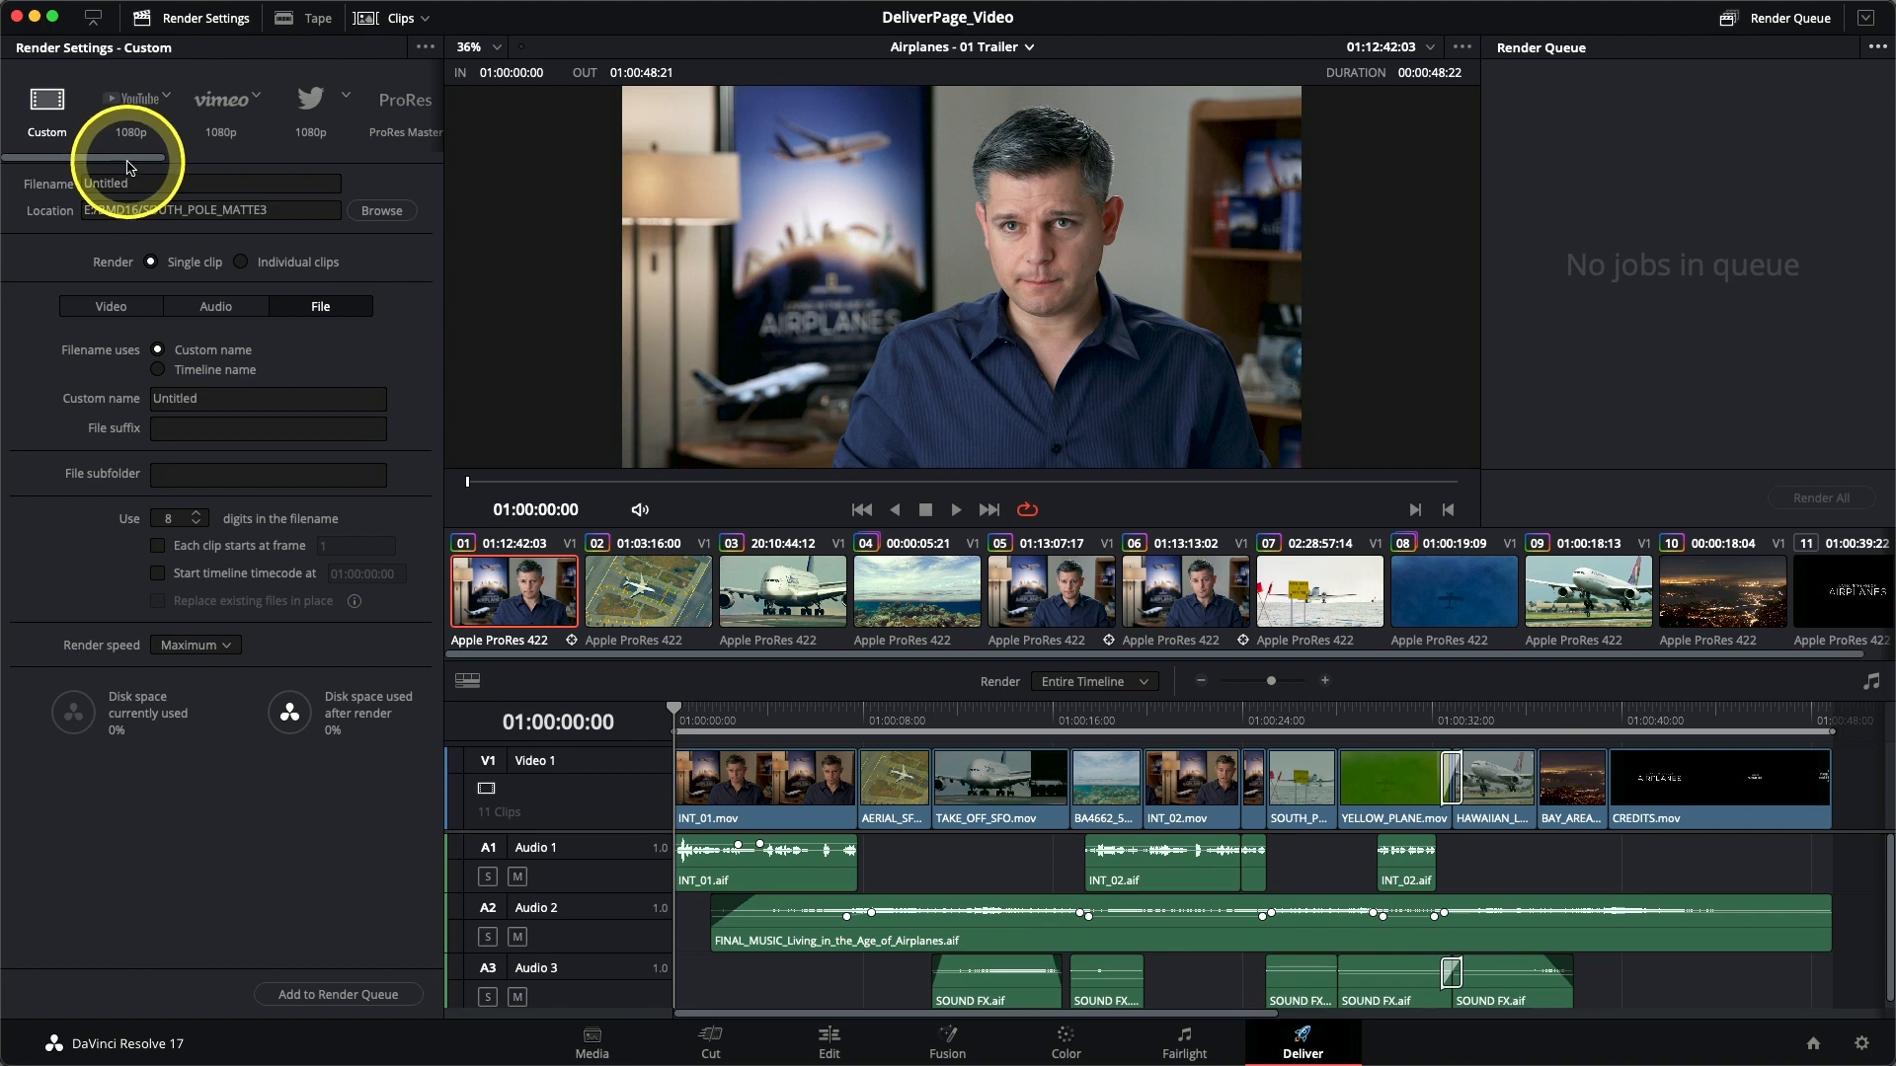
Review the available render presets, including the YouTube 1080p settings and the IMF variants, and return to the Custom preset.
scroll(155, 167, right, 3)
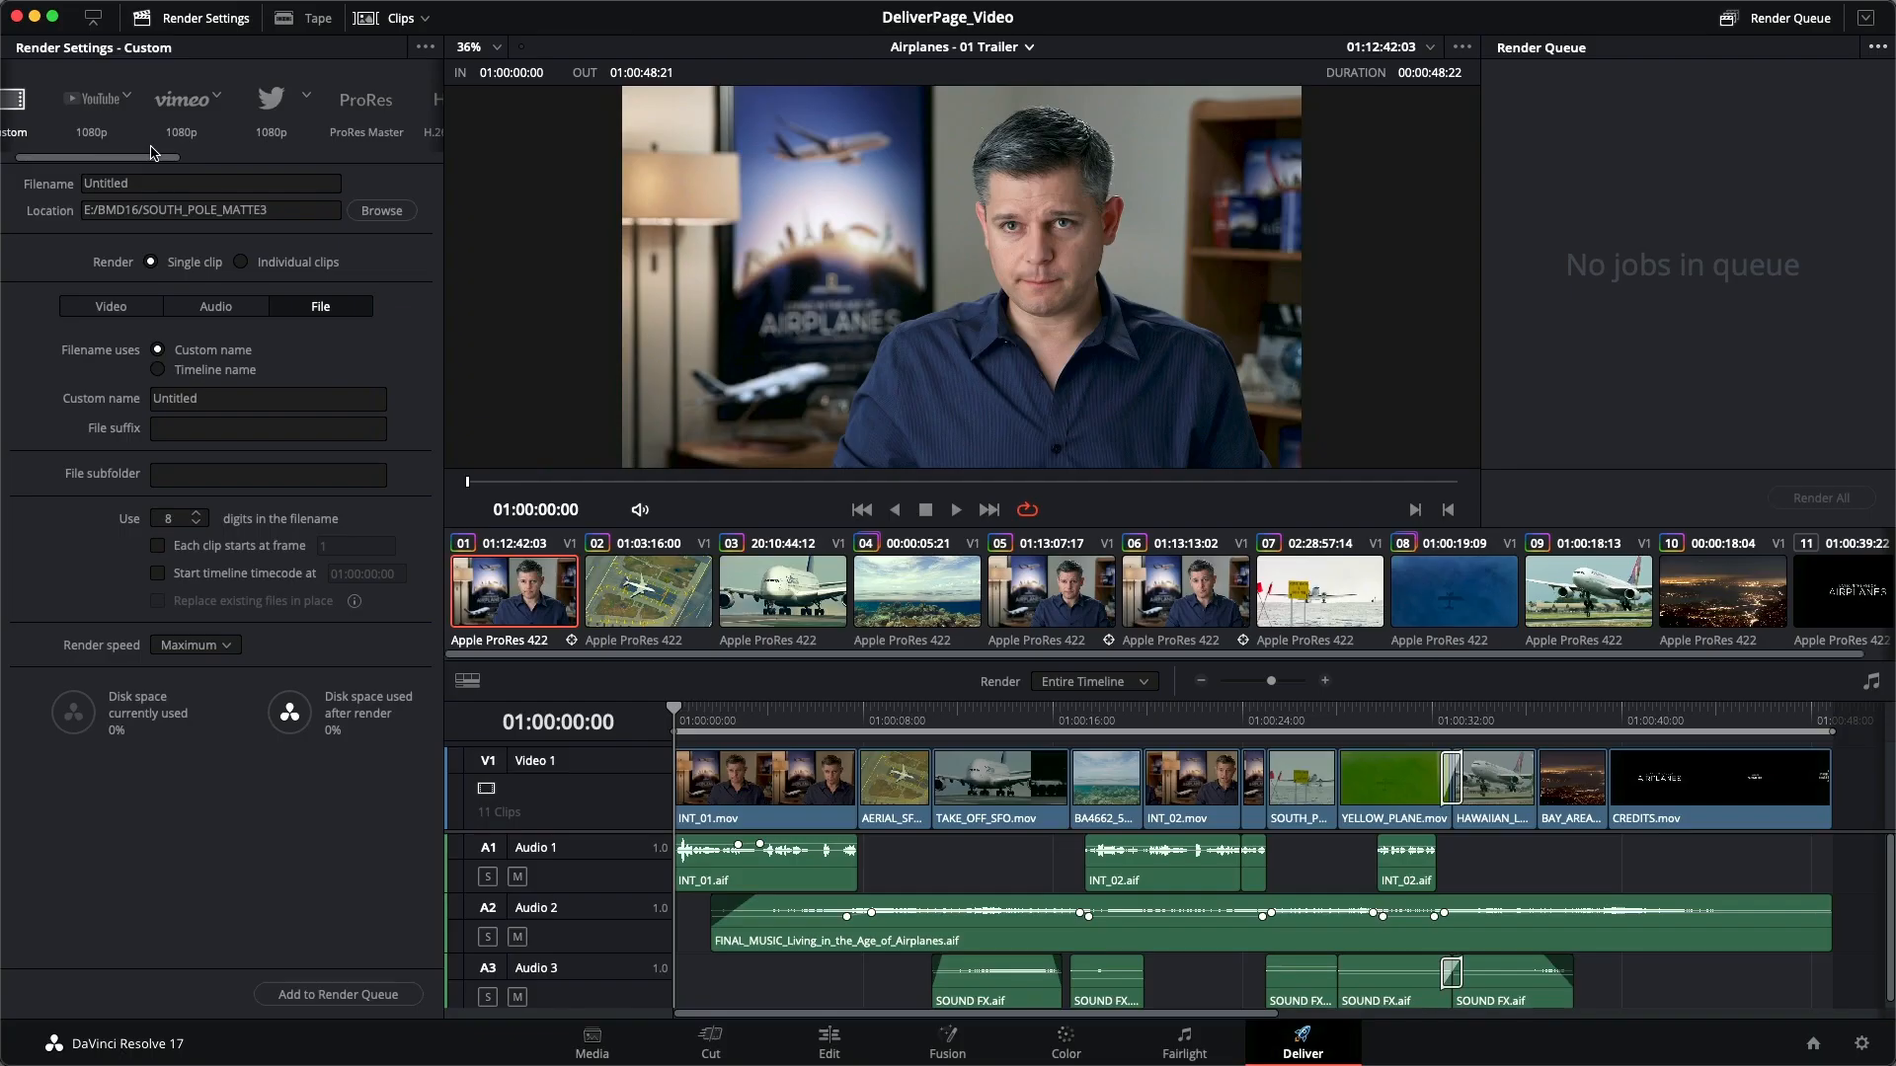
click(92, 107)
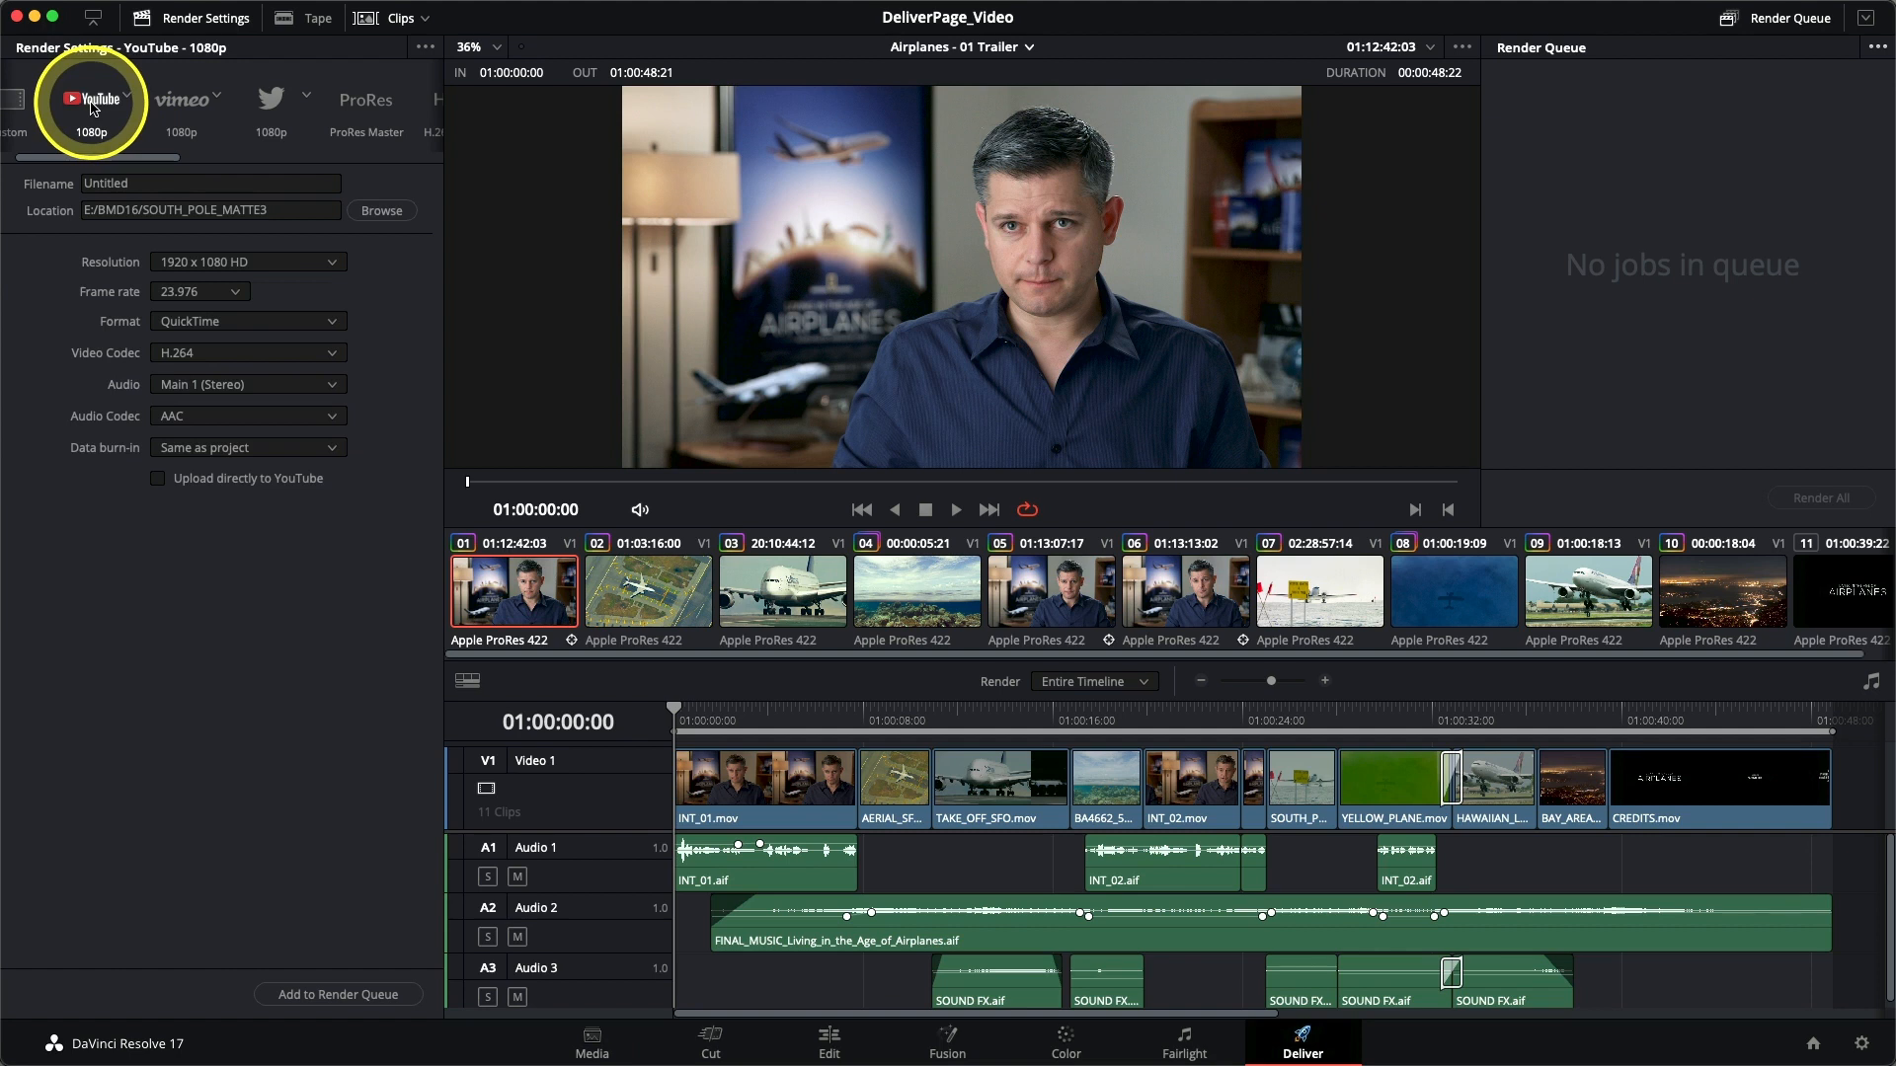
drag(126, 158, 291, 167)
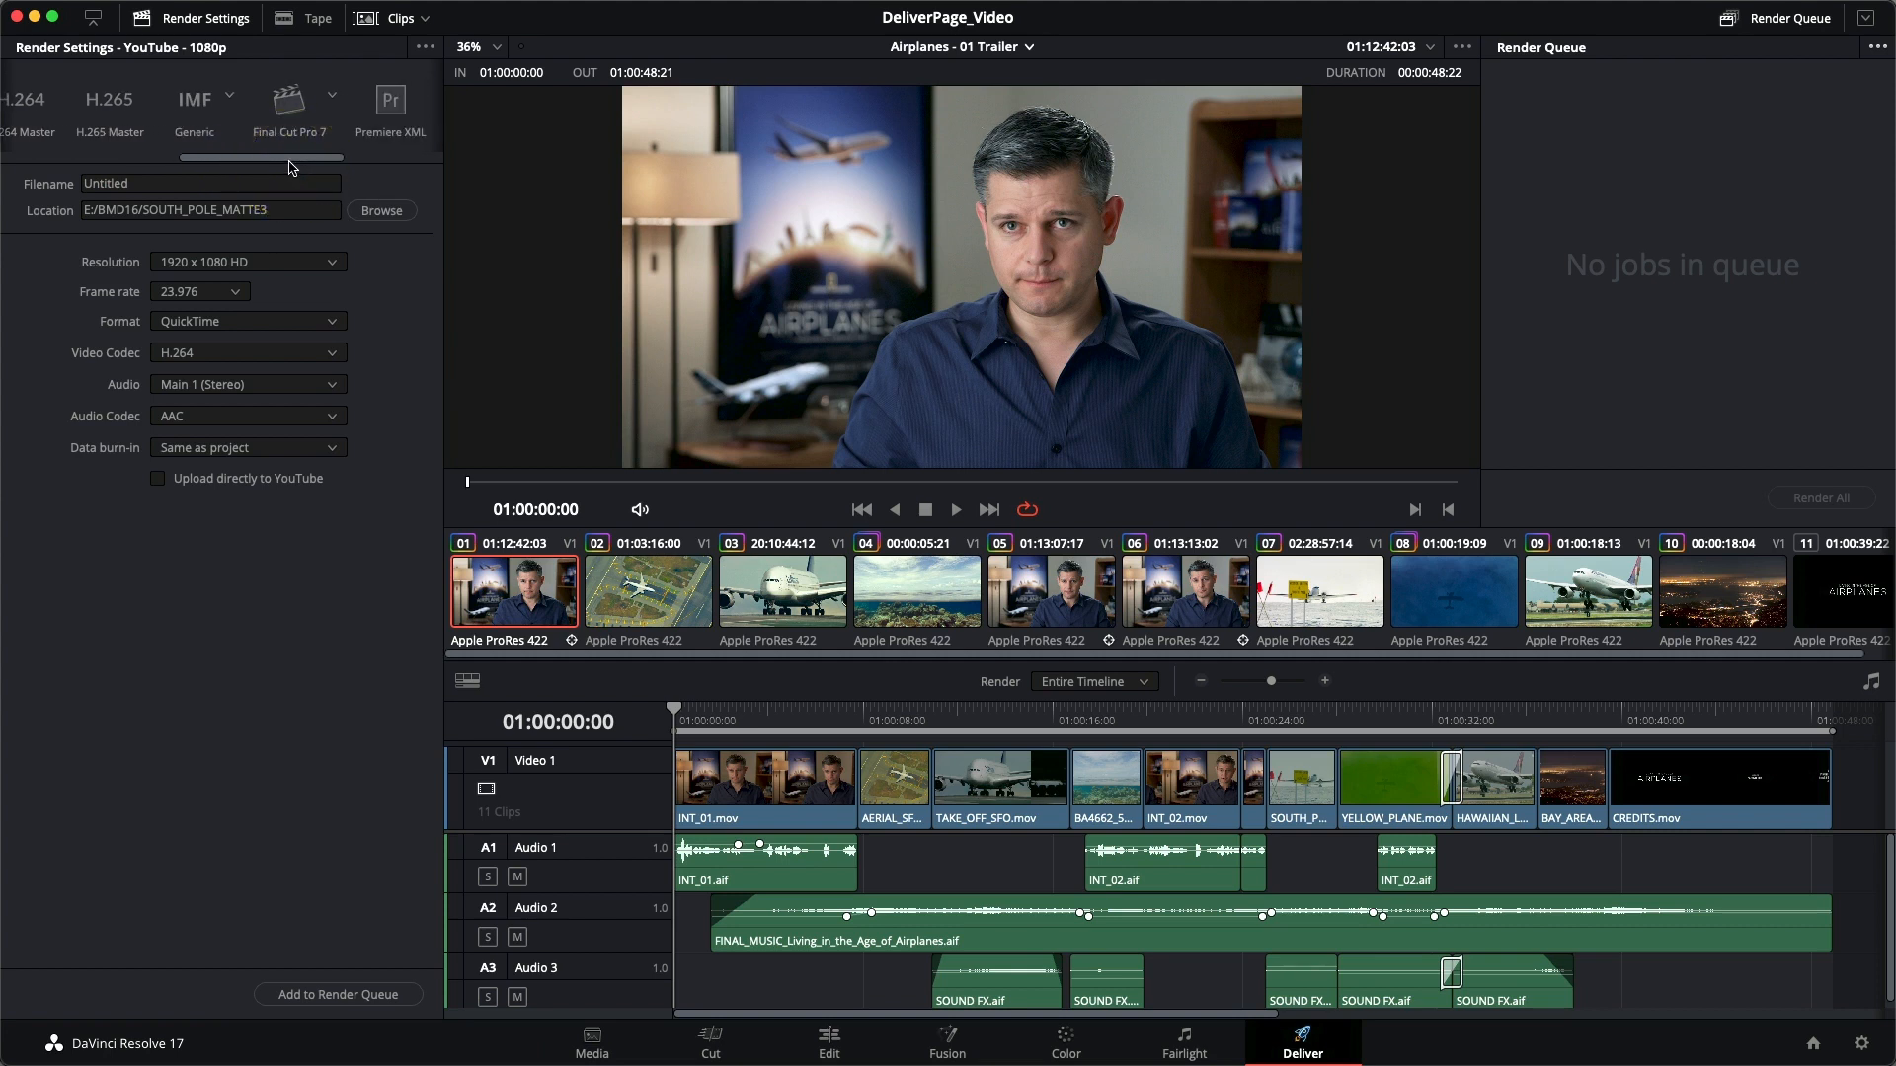
click(230, 99)
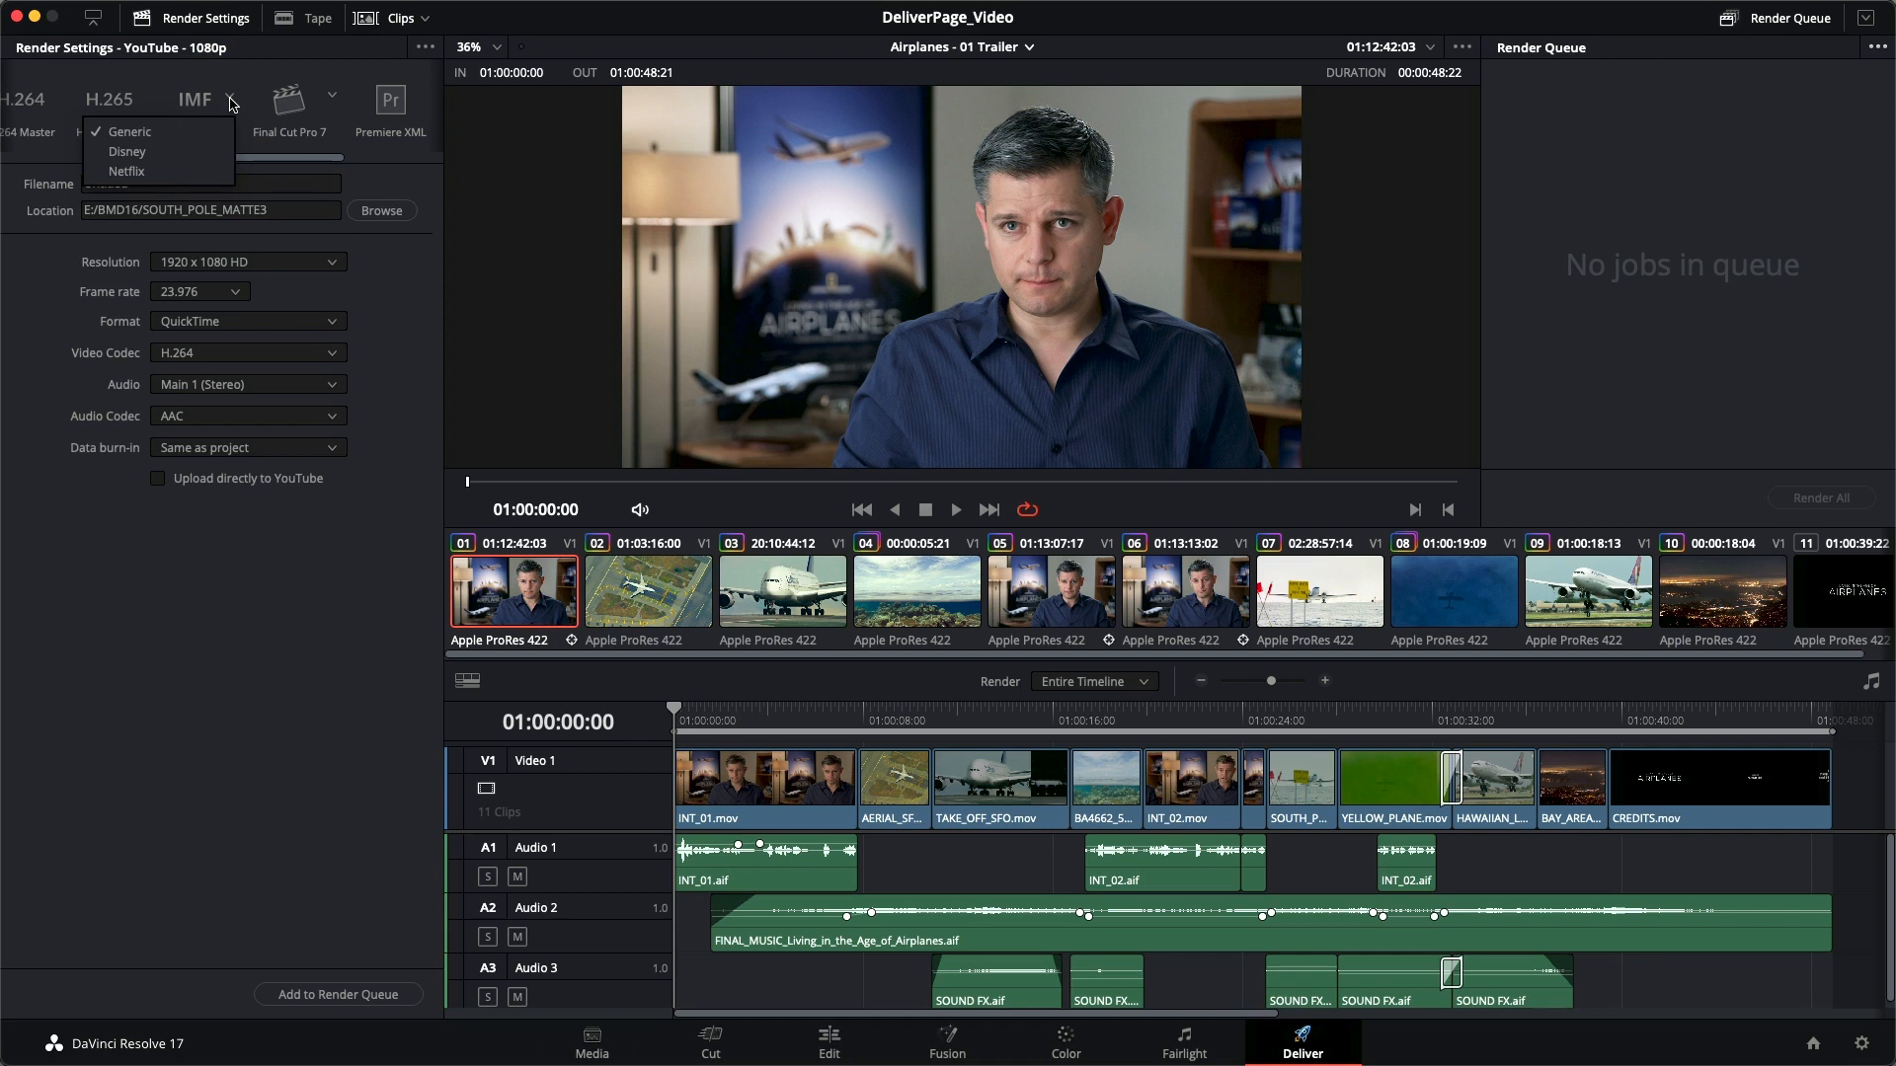
click(230, 100)
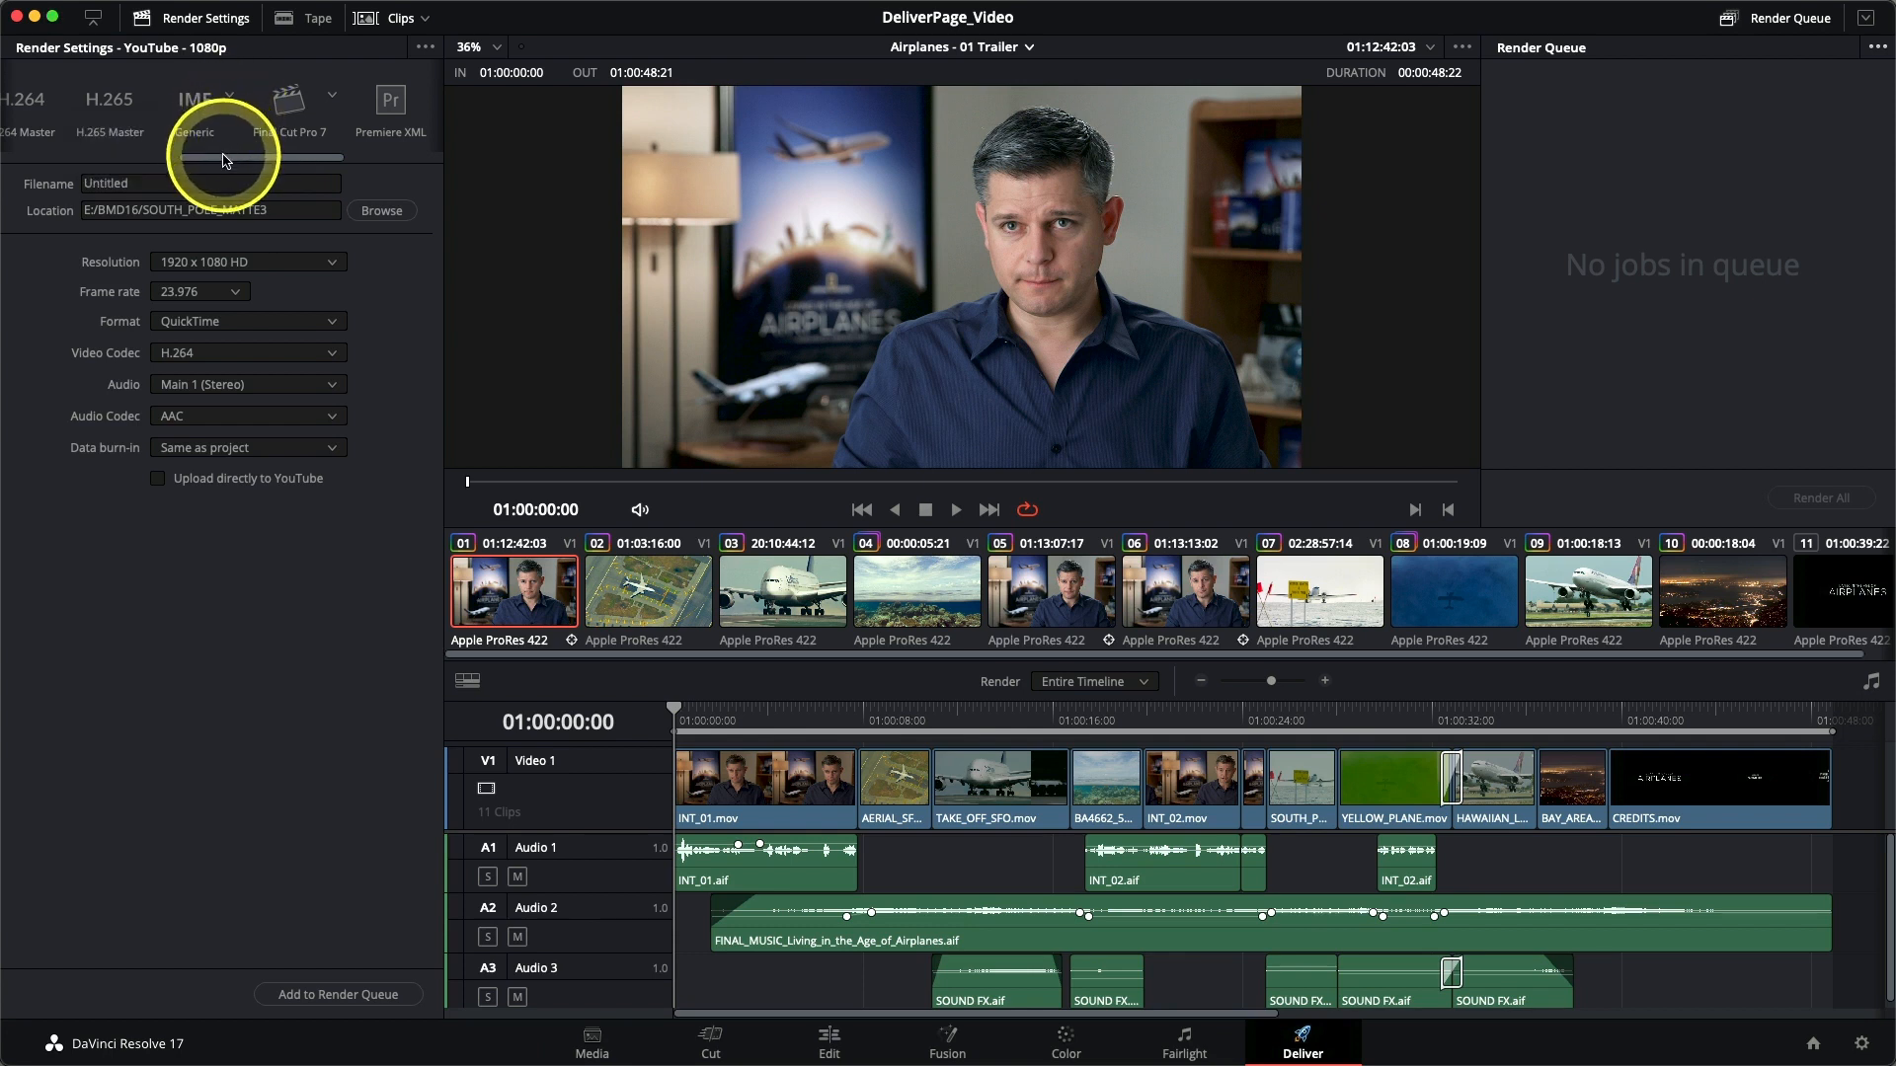
drag(225, 161, 271, 165)
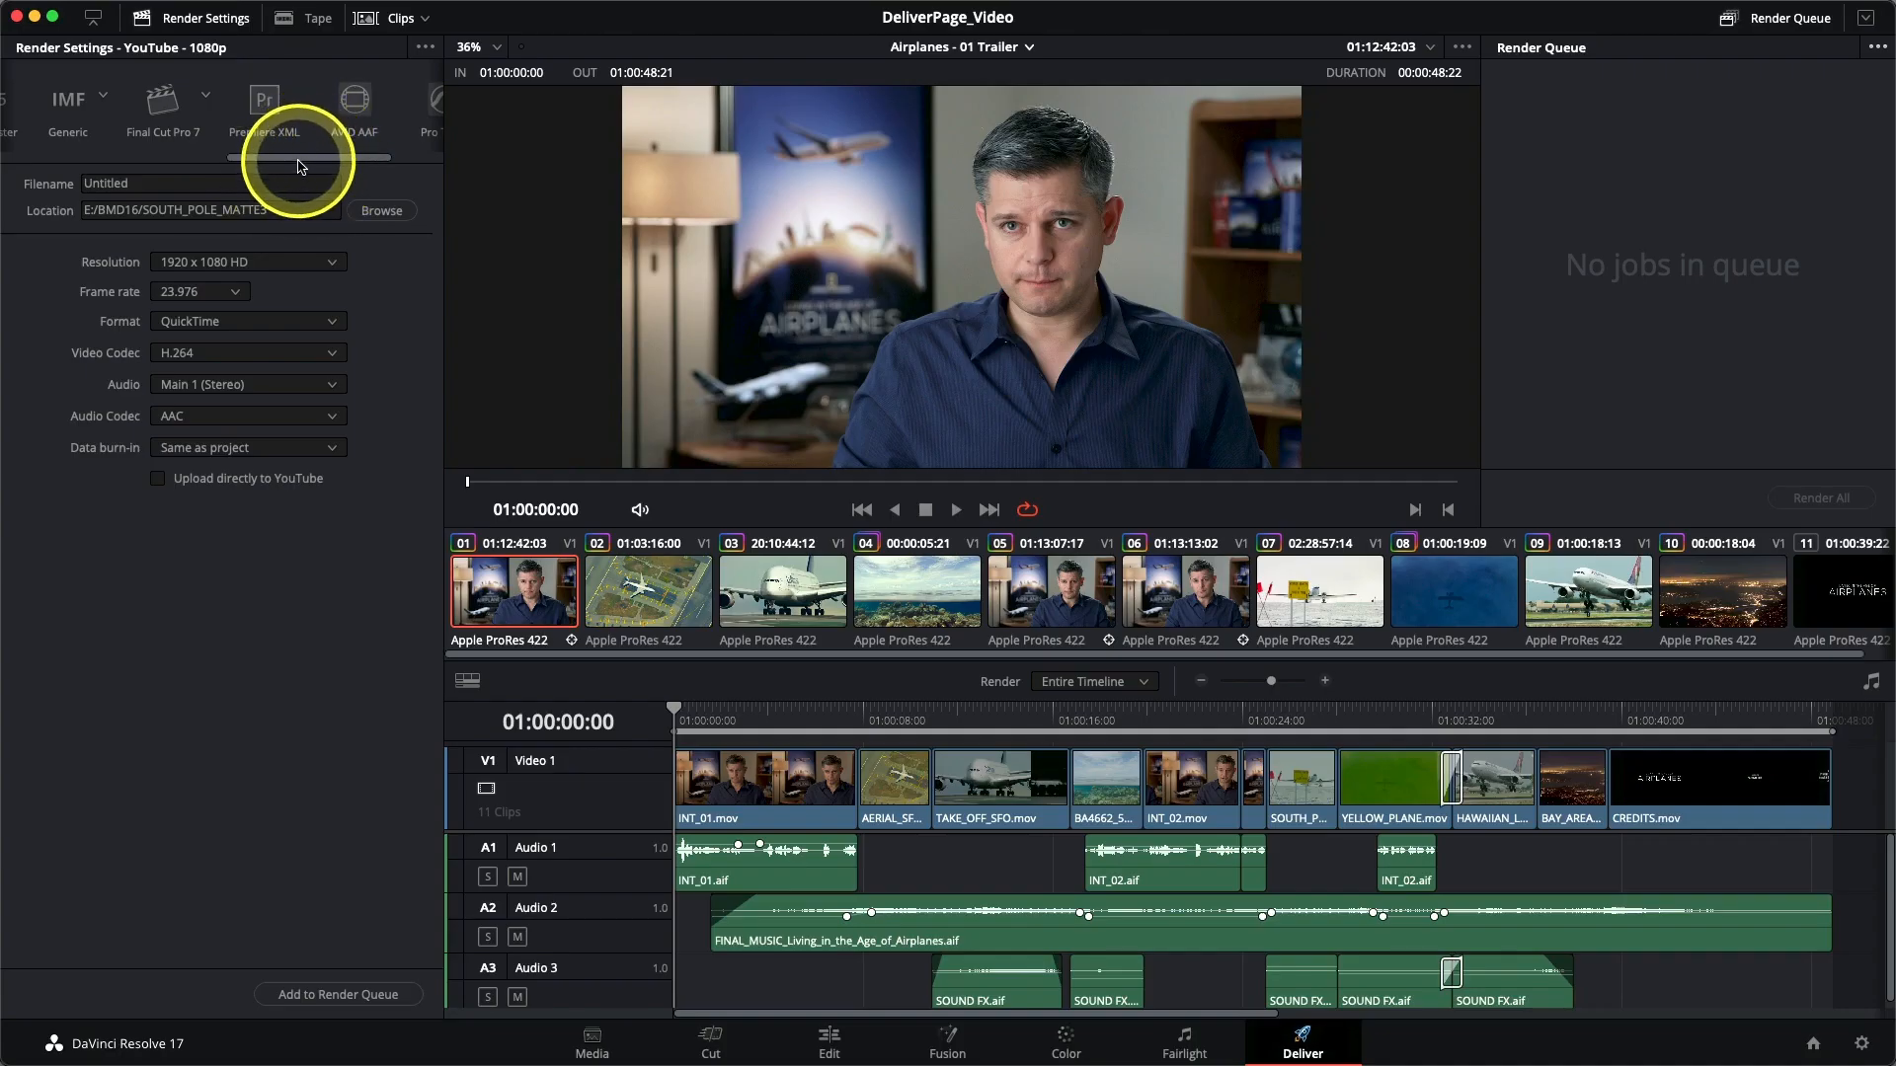
drag(300, 163, 51, 158)
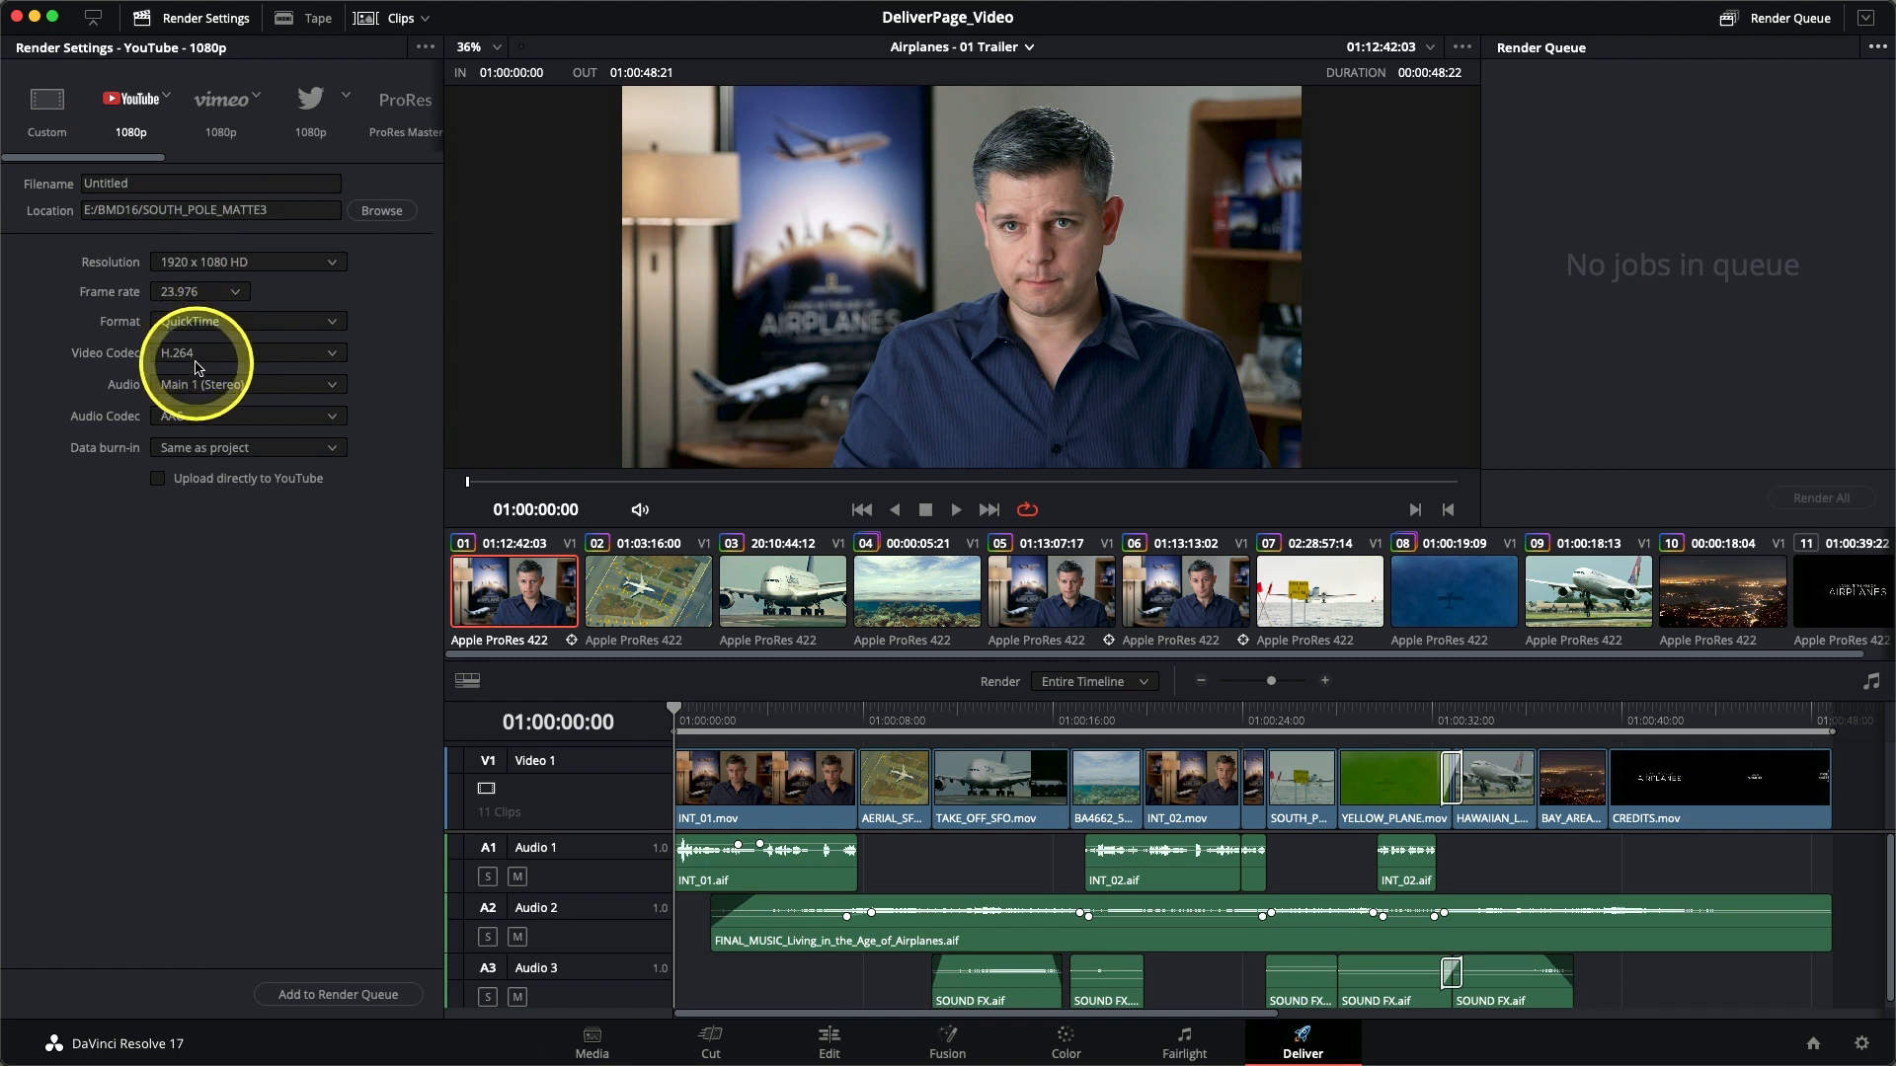
click(47, 110)
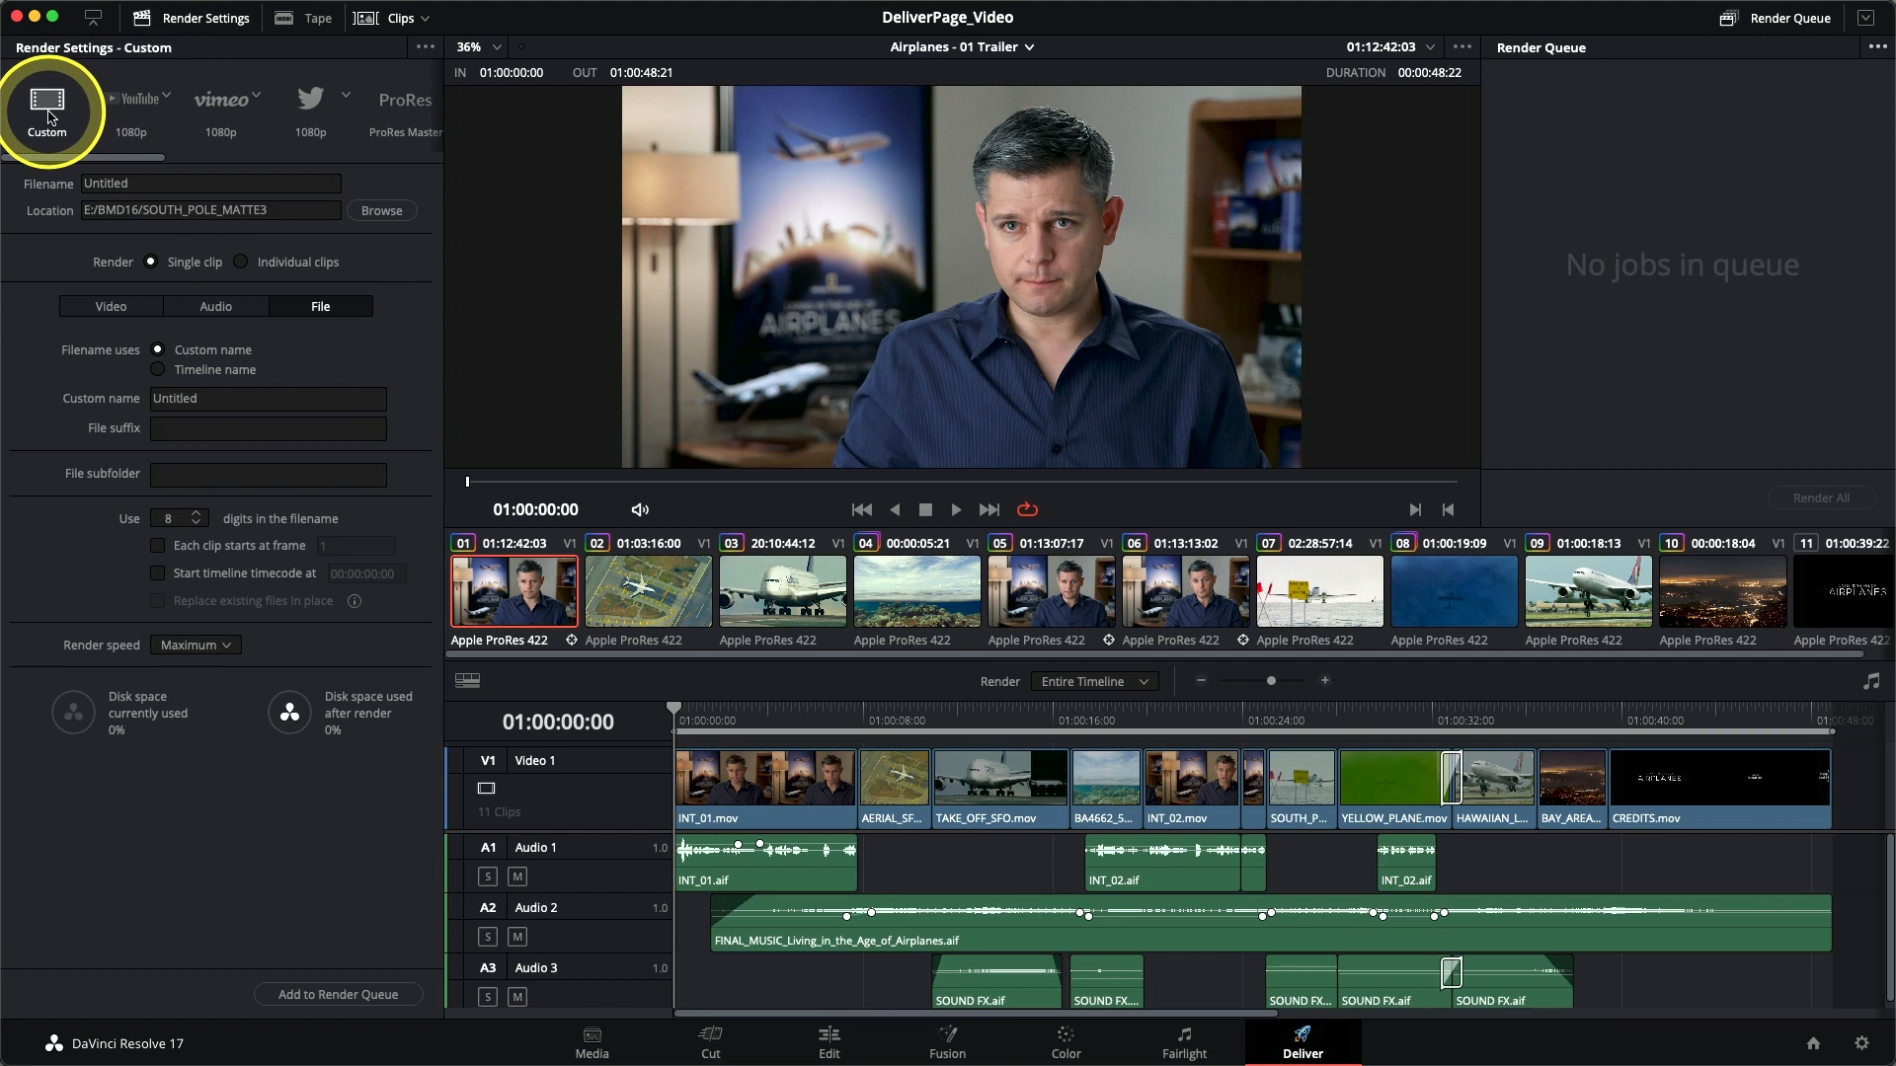
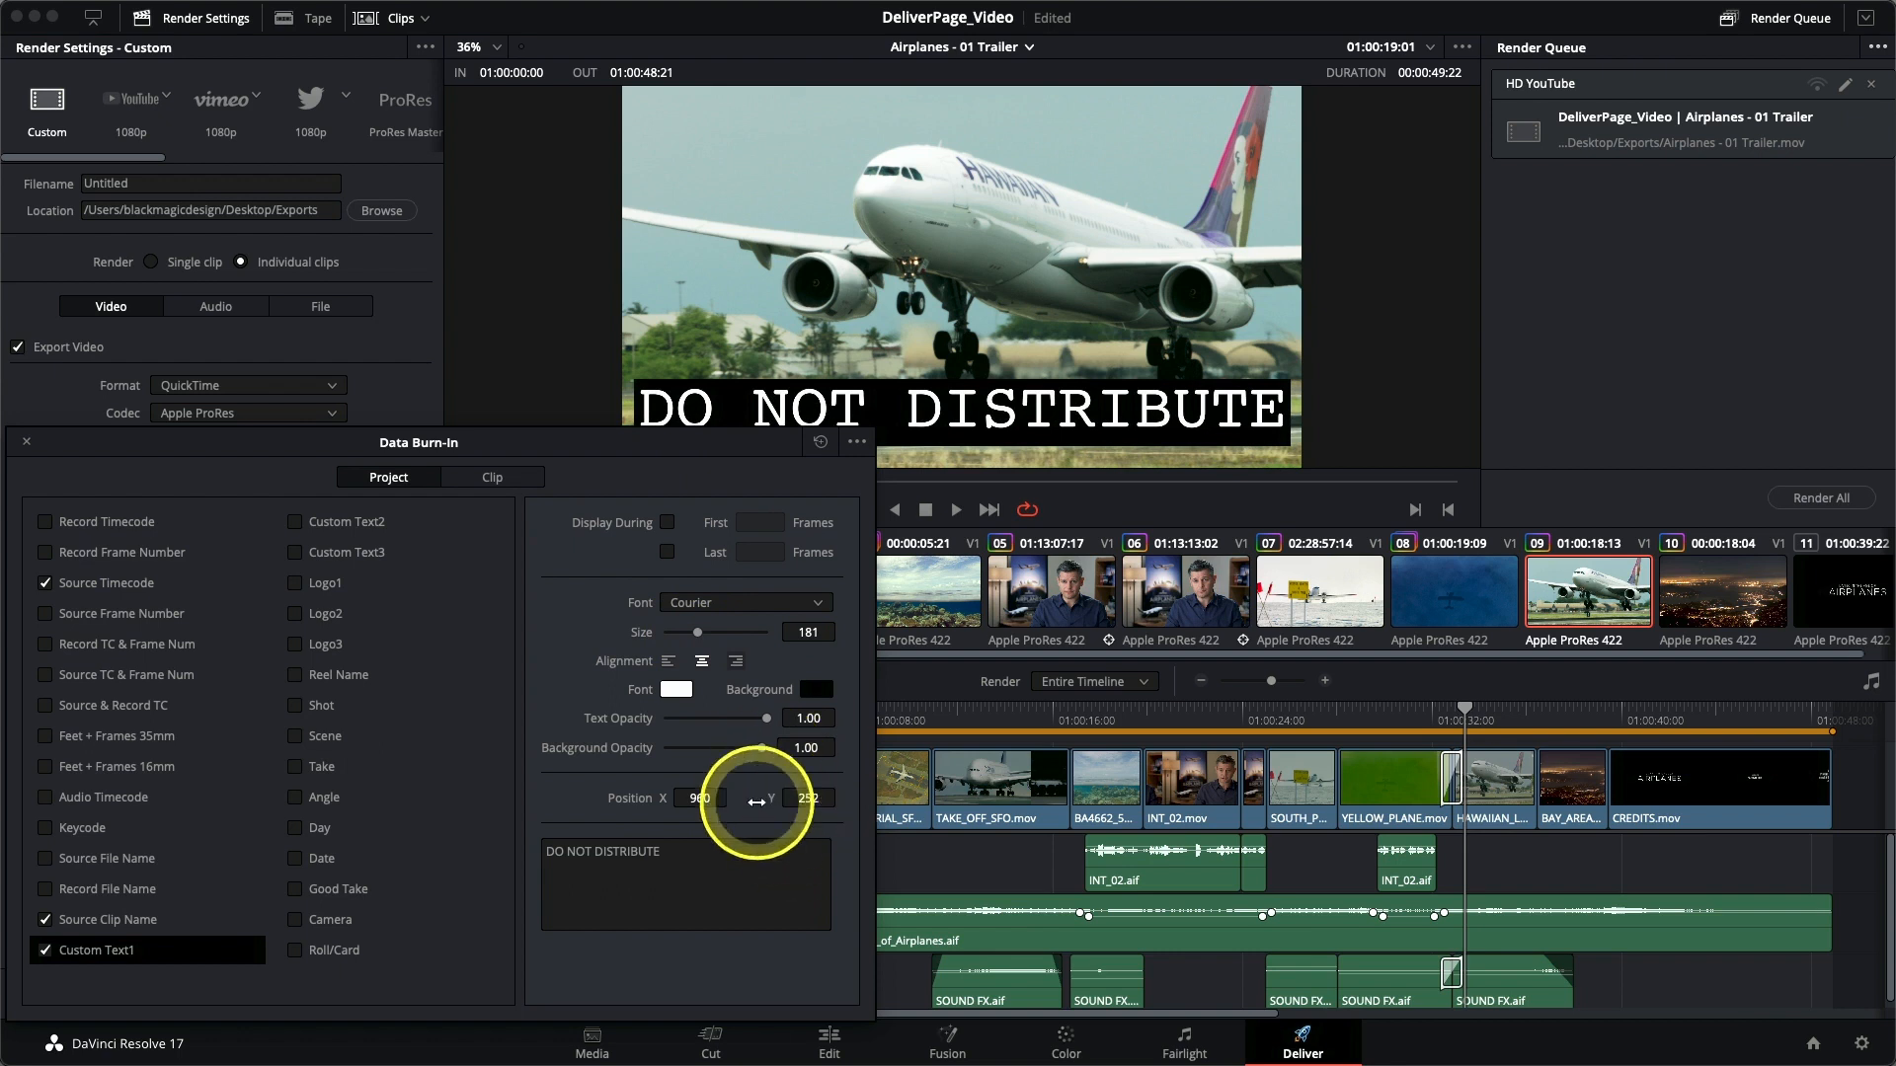
Set the DO NOT DISTRIBUTE burn-in text's vertical position to 627 and its font to Arial.
mouse_move(804, 799)
mouse_down()
mouse_move(1195, 787)
mouse_move(1176, 766)
mouse_up()
click(736, 607)
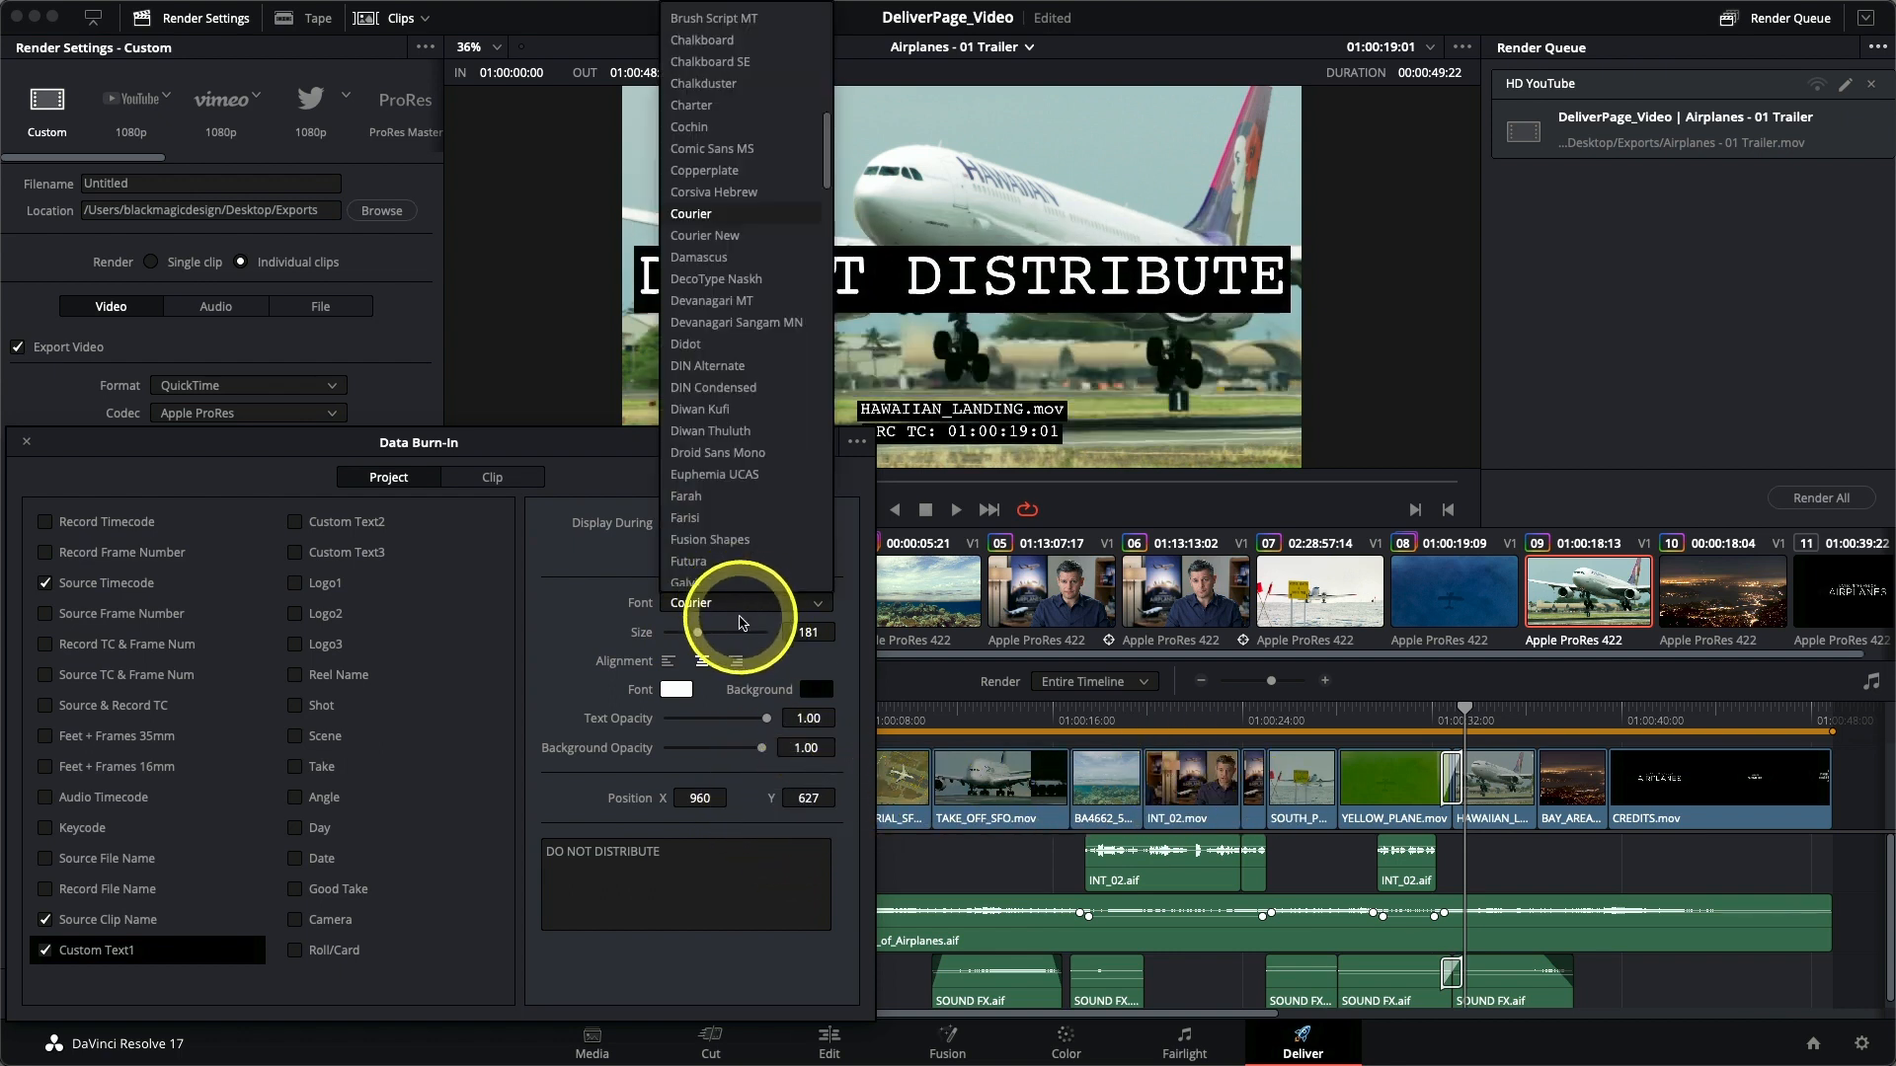
scroll(724, 481, up, 5)
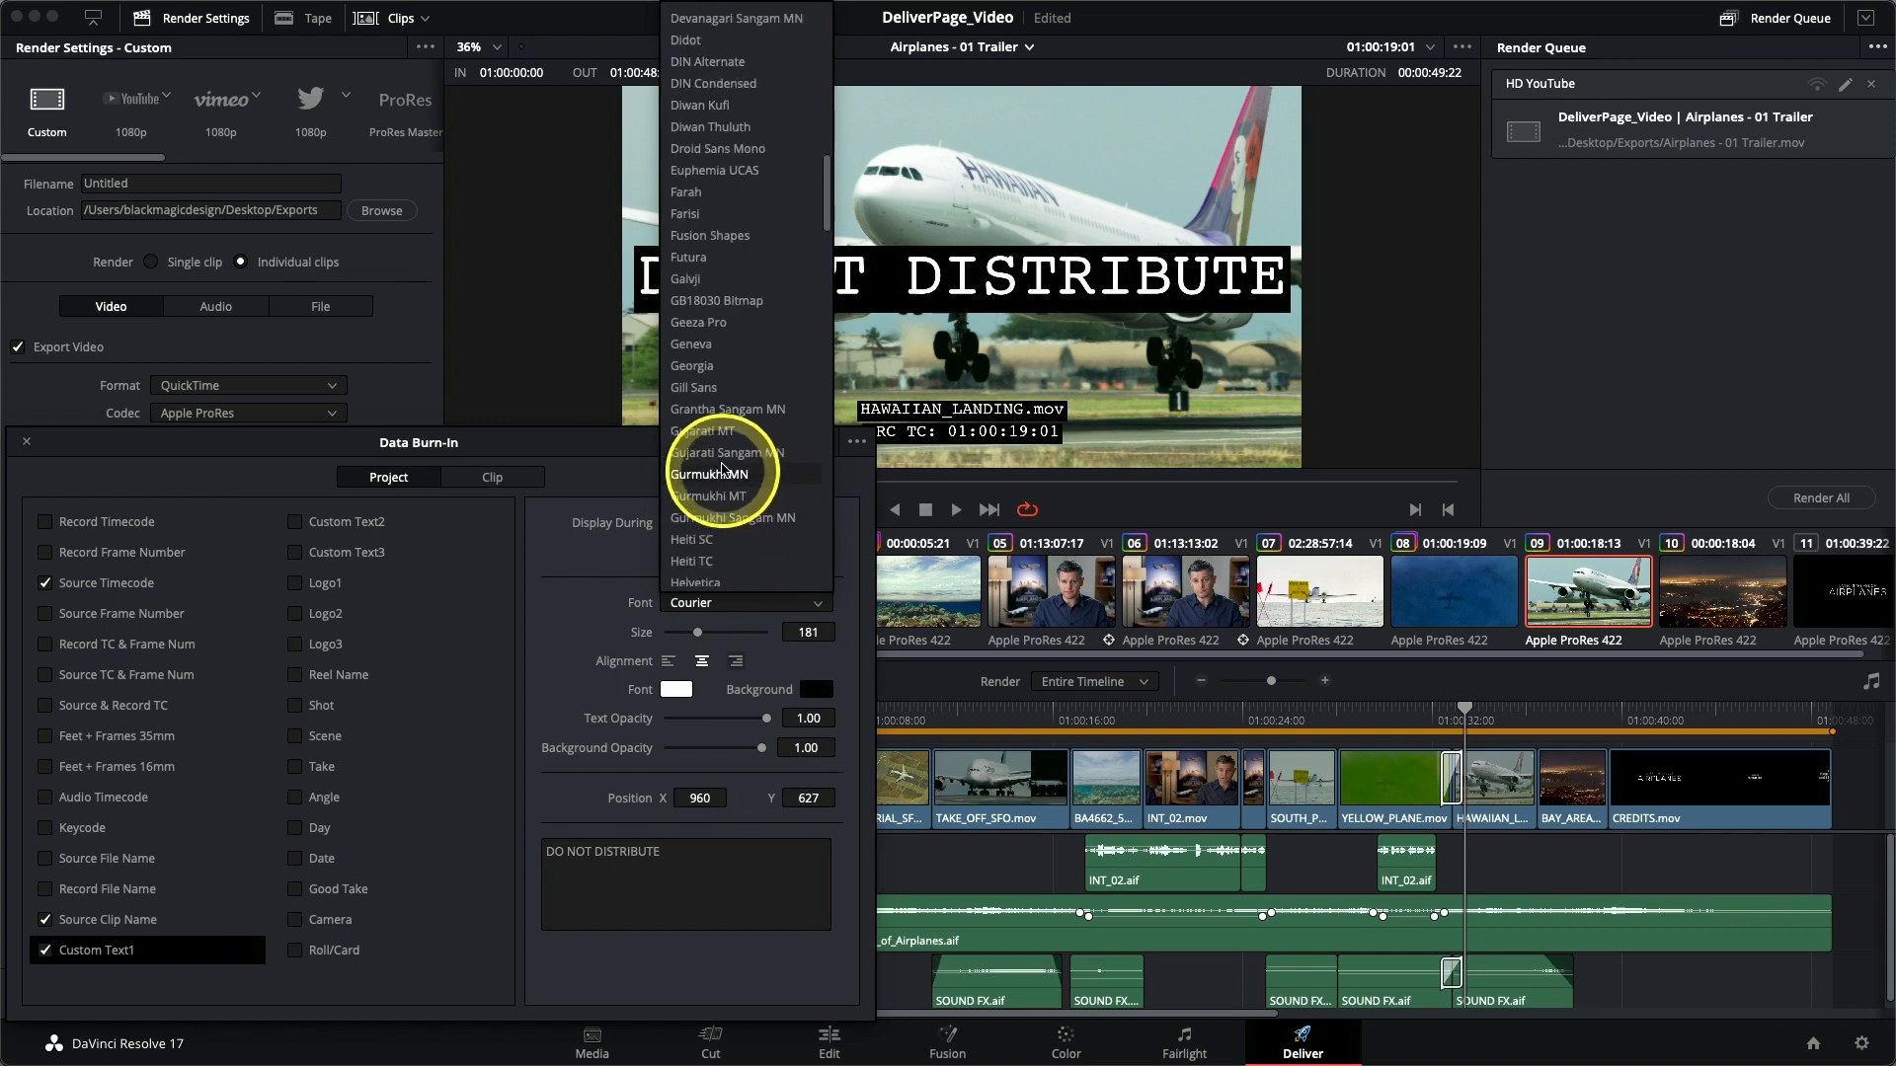
scroll(732, 470, up, 6)
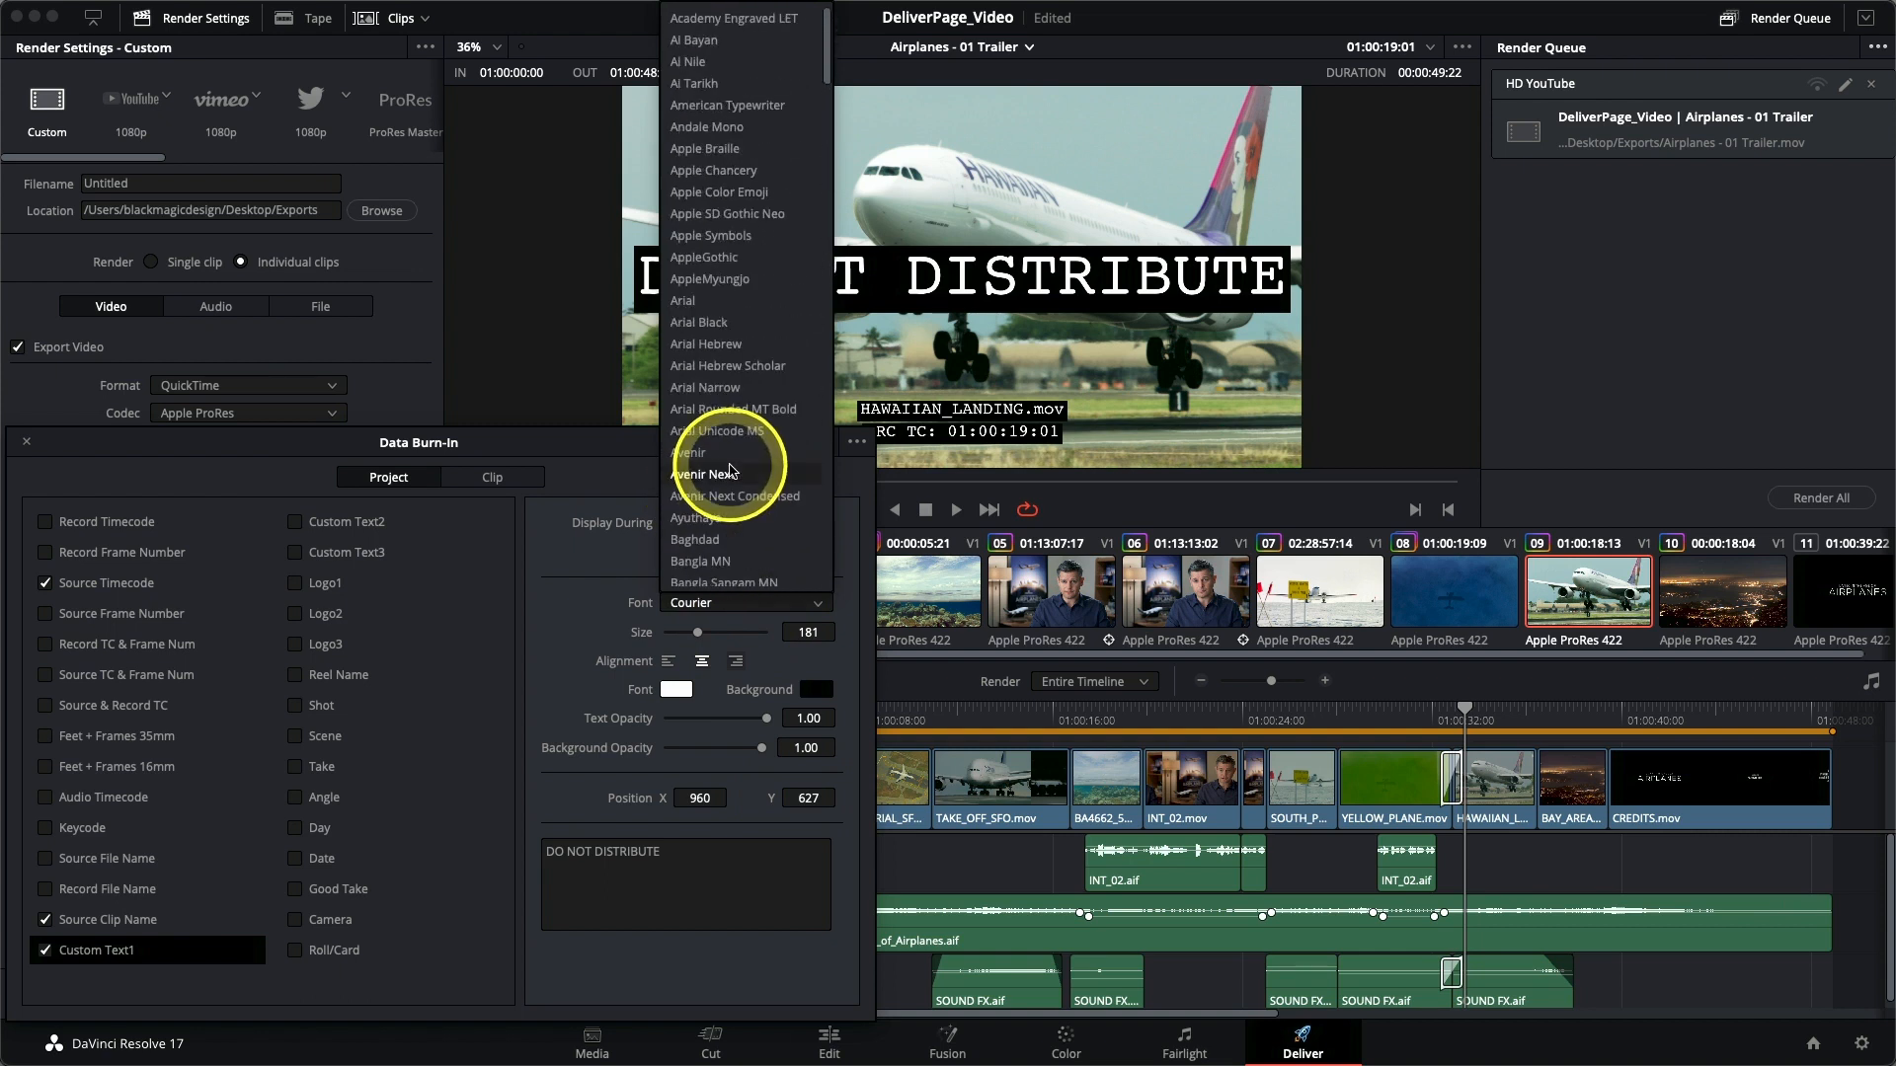
click(691, 300)
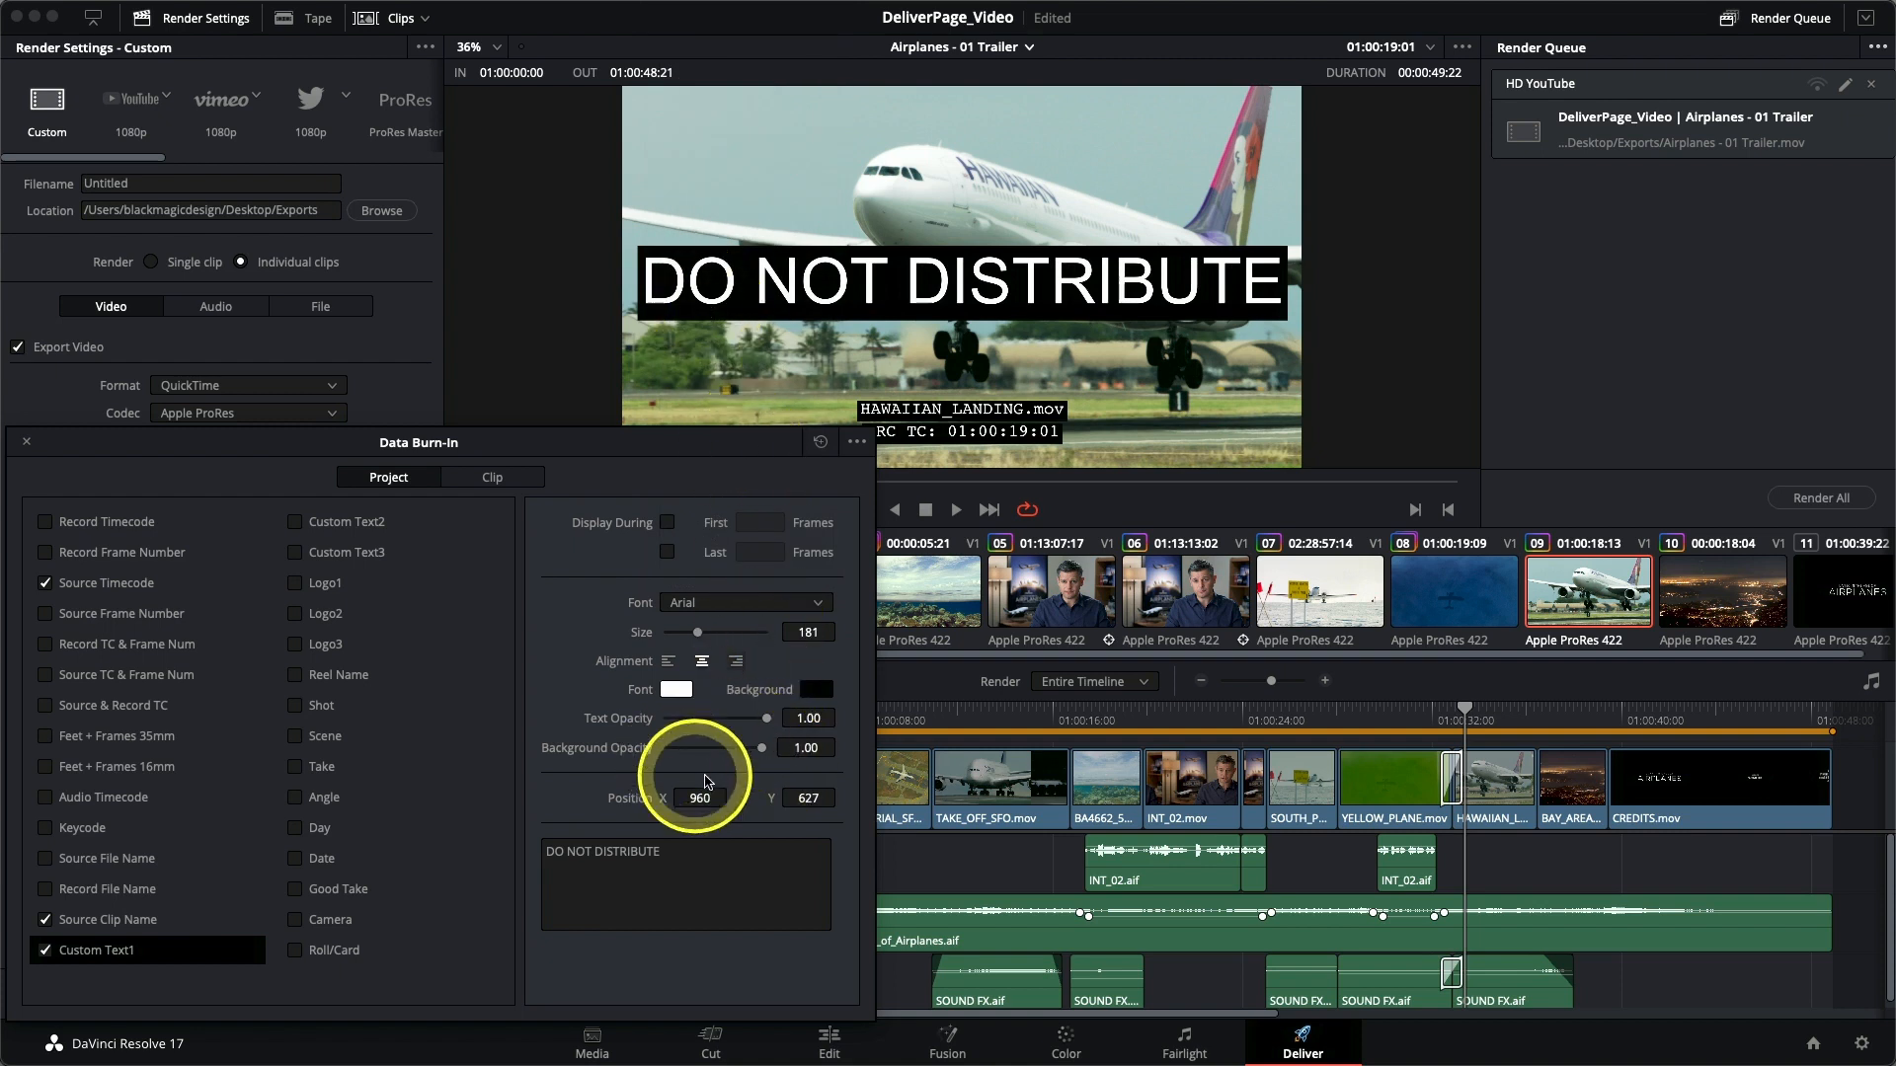
Set the custom burn-in text's background opacity to 0.00 and its text opacity to 0.40.
drag(780, 760, 633, 753)
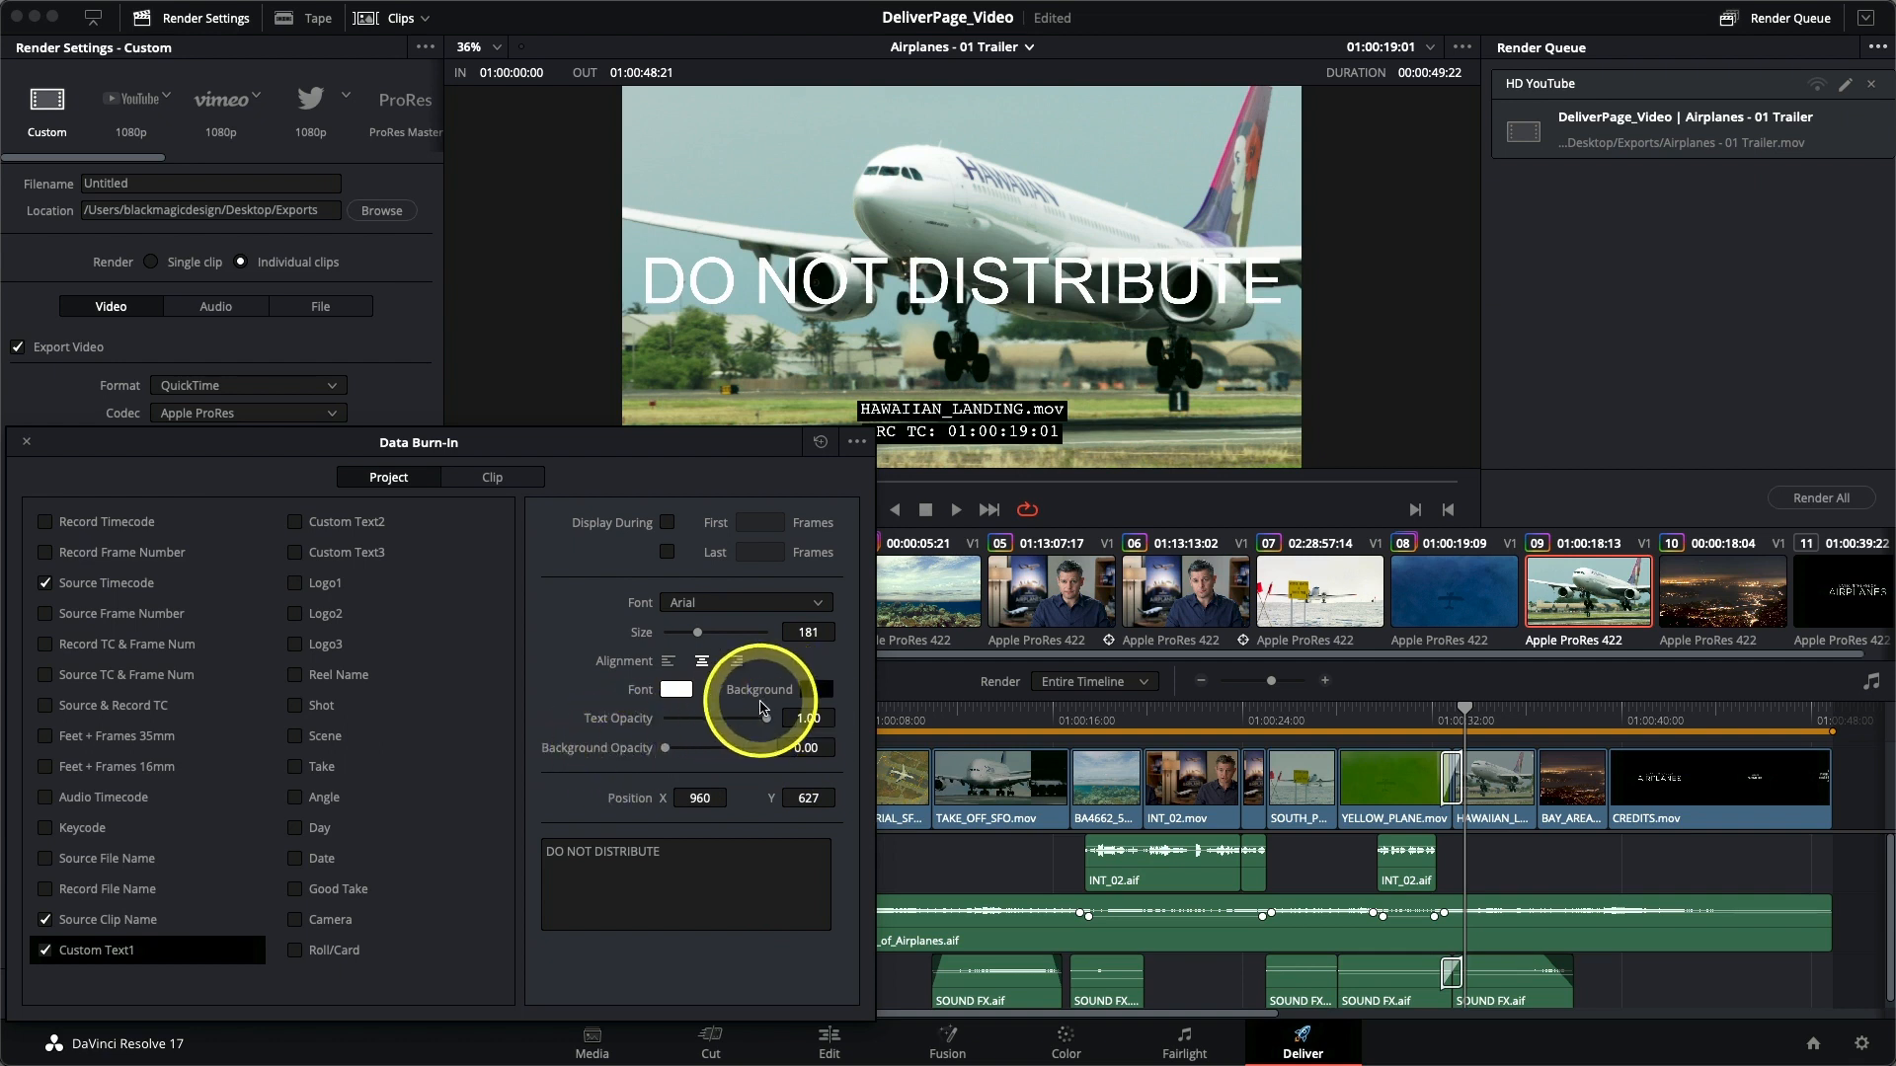
drag(766, 718, 806, 719)
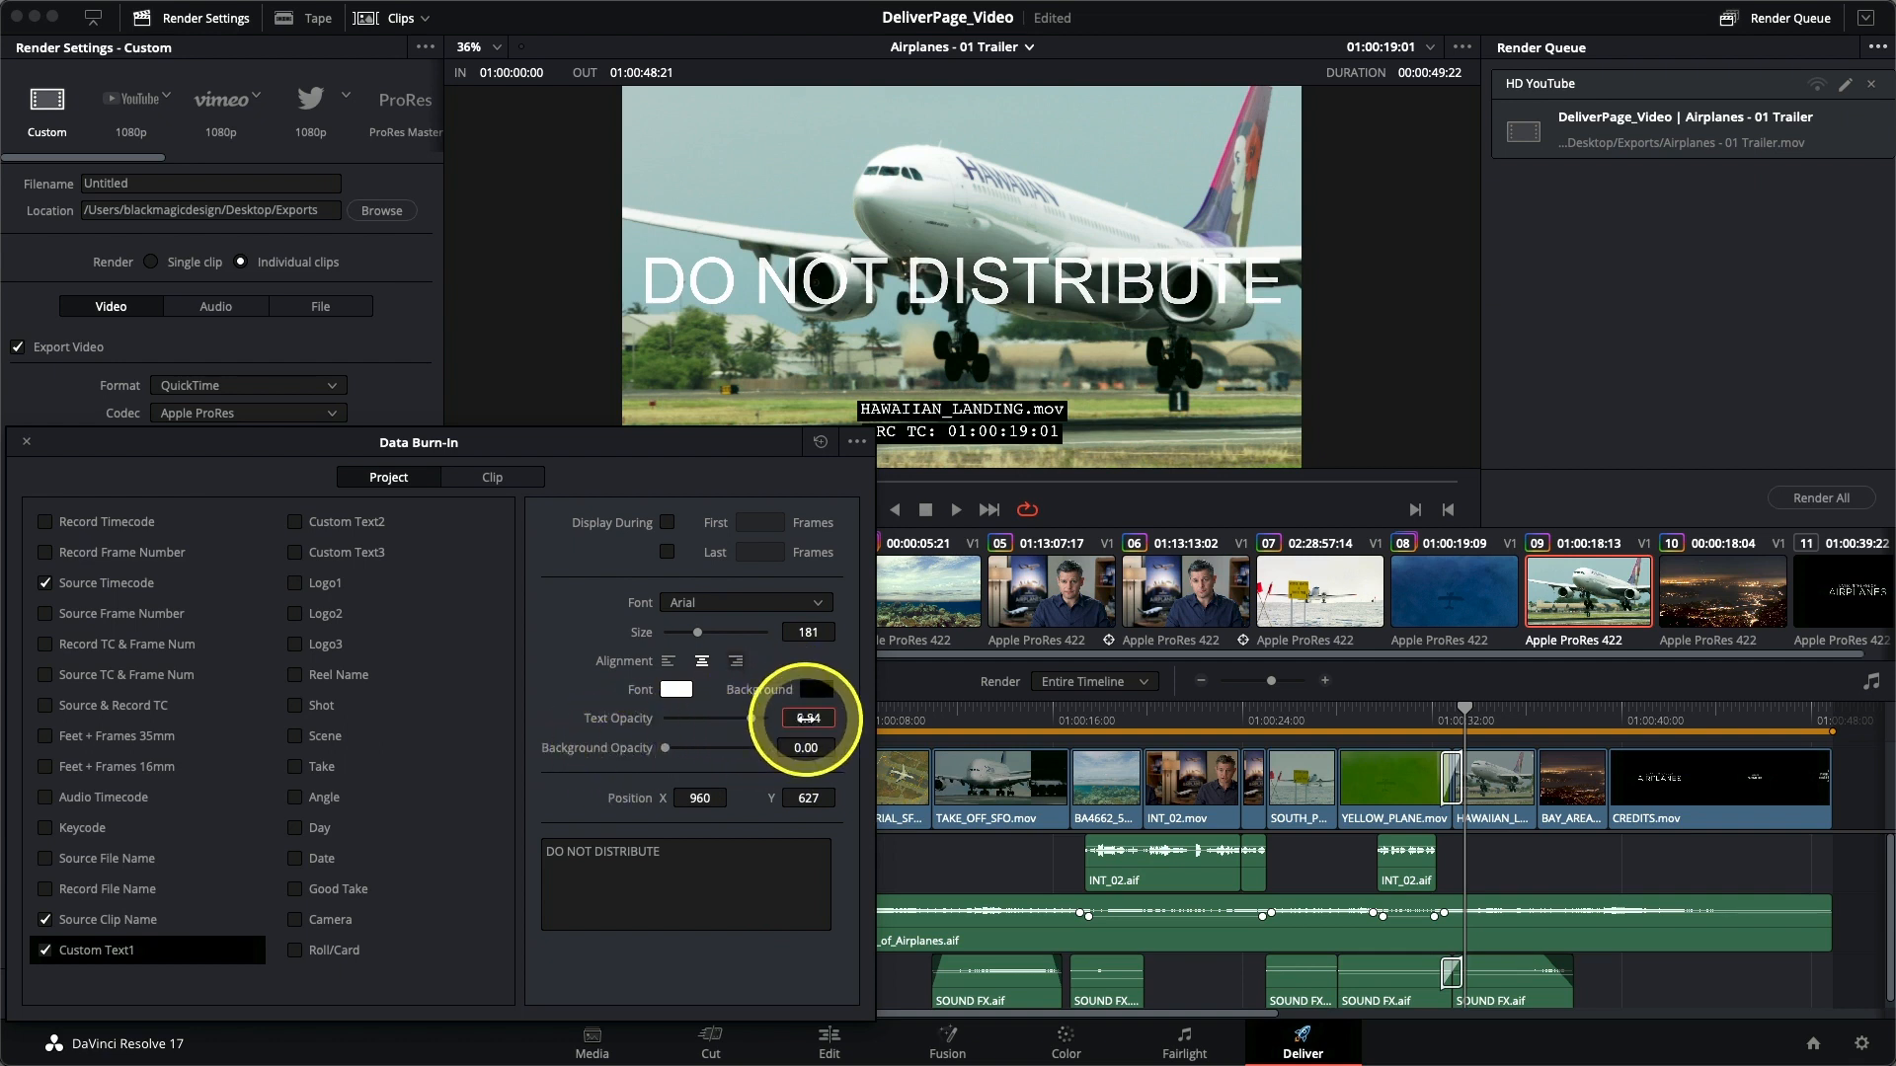
click(806, 720)
text(0.4)
key(Return)
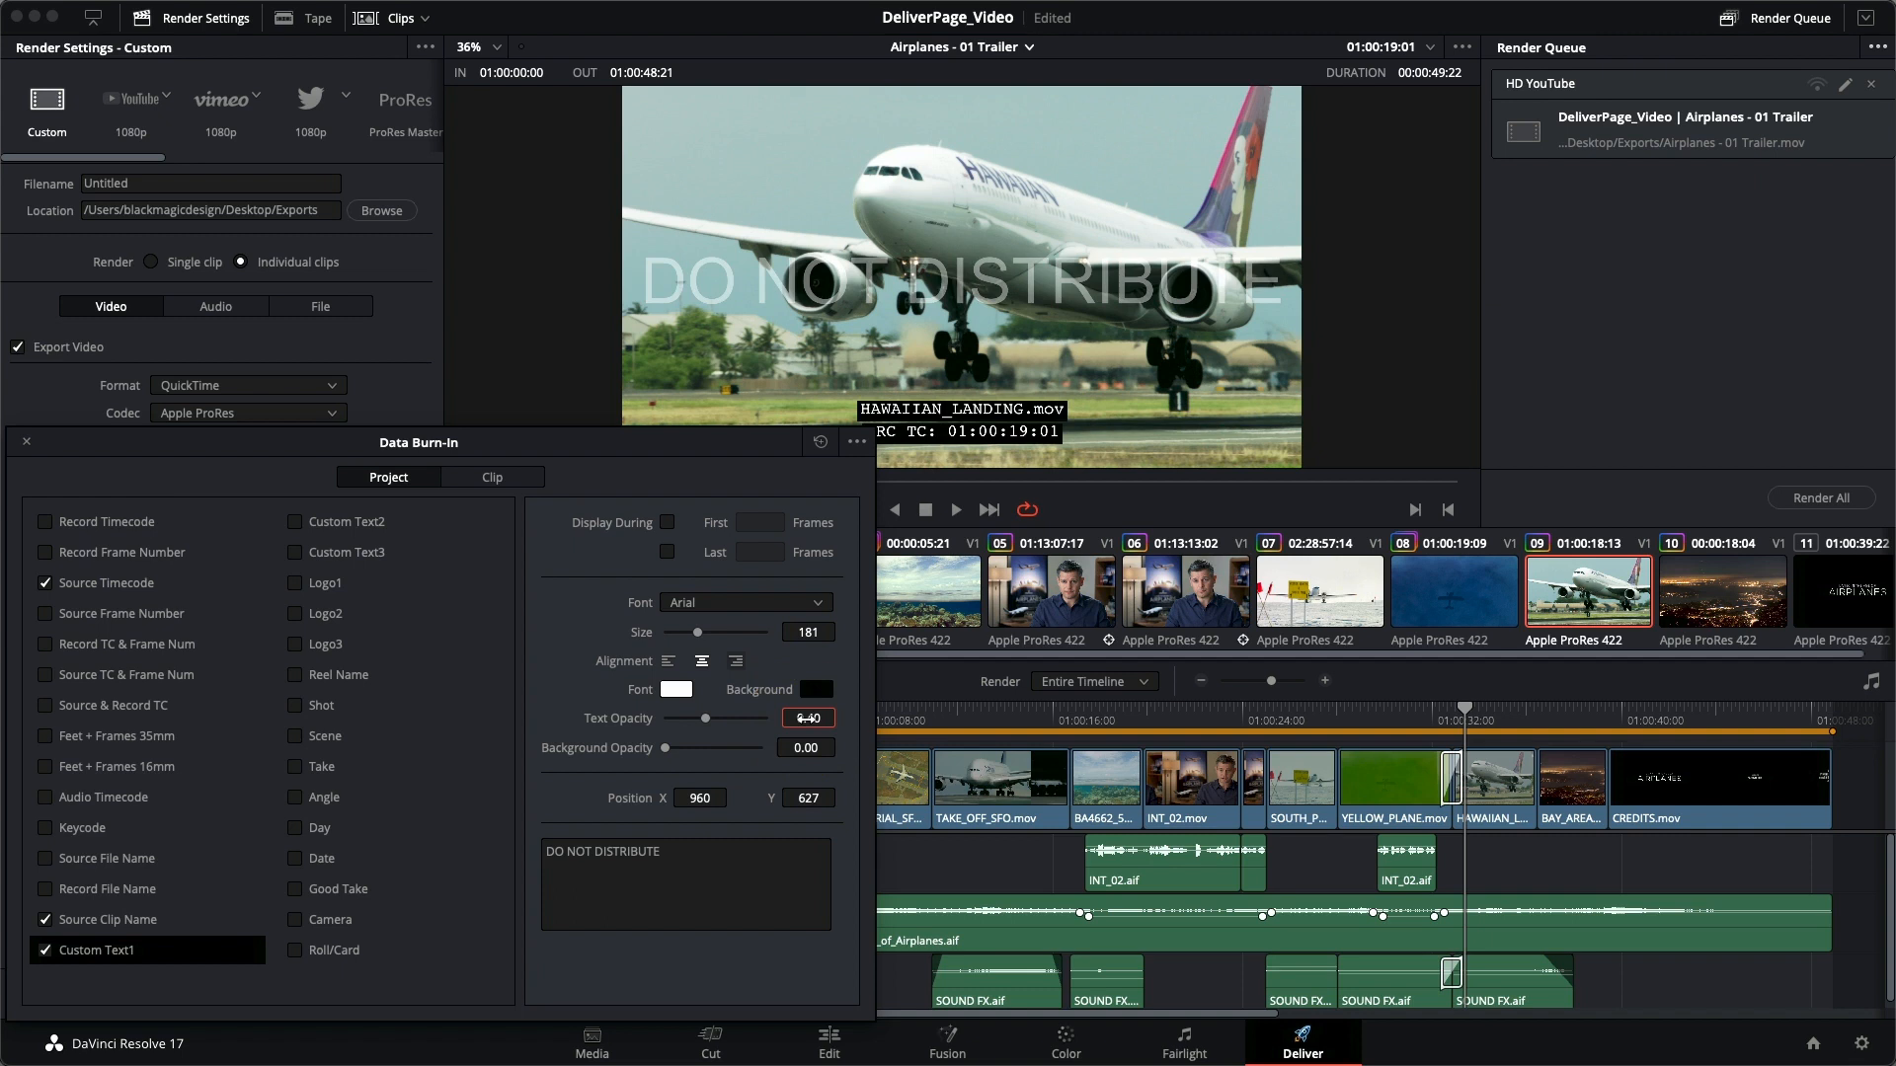
Check the burn-in text over several different clips of the timeline and close the Data Burn-In window.
click(1190, 592)
click(1086, 593)
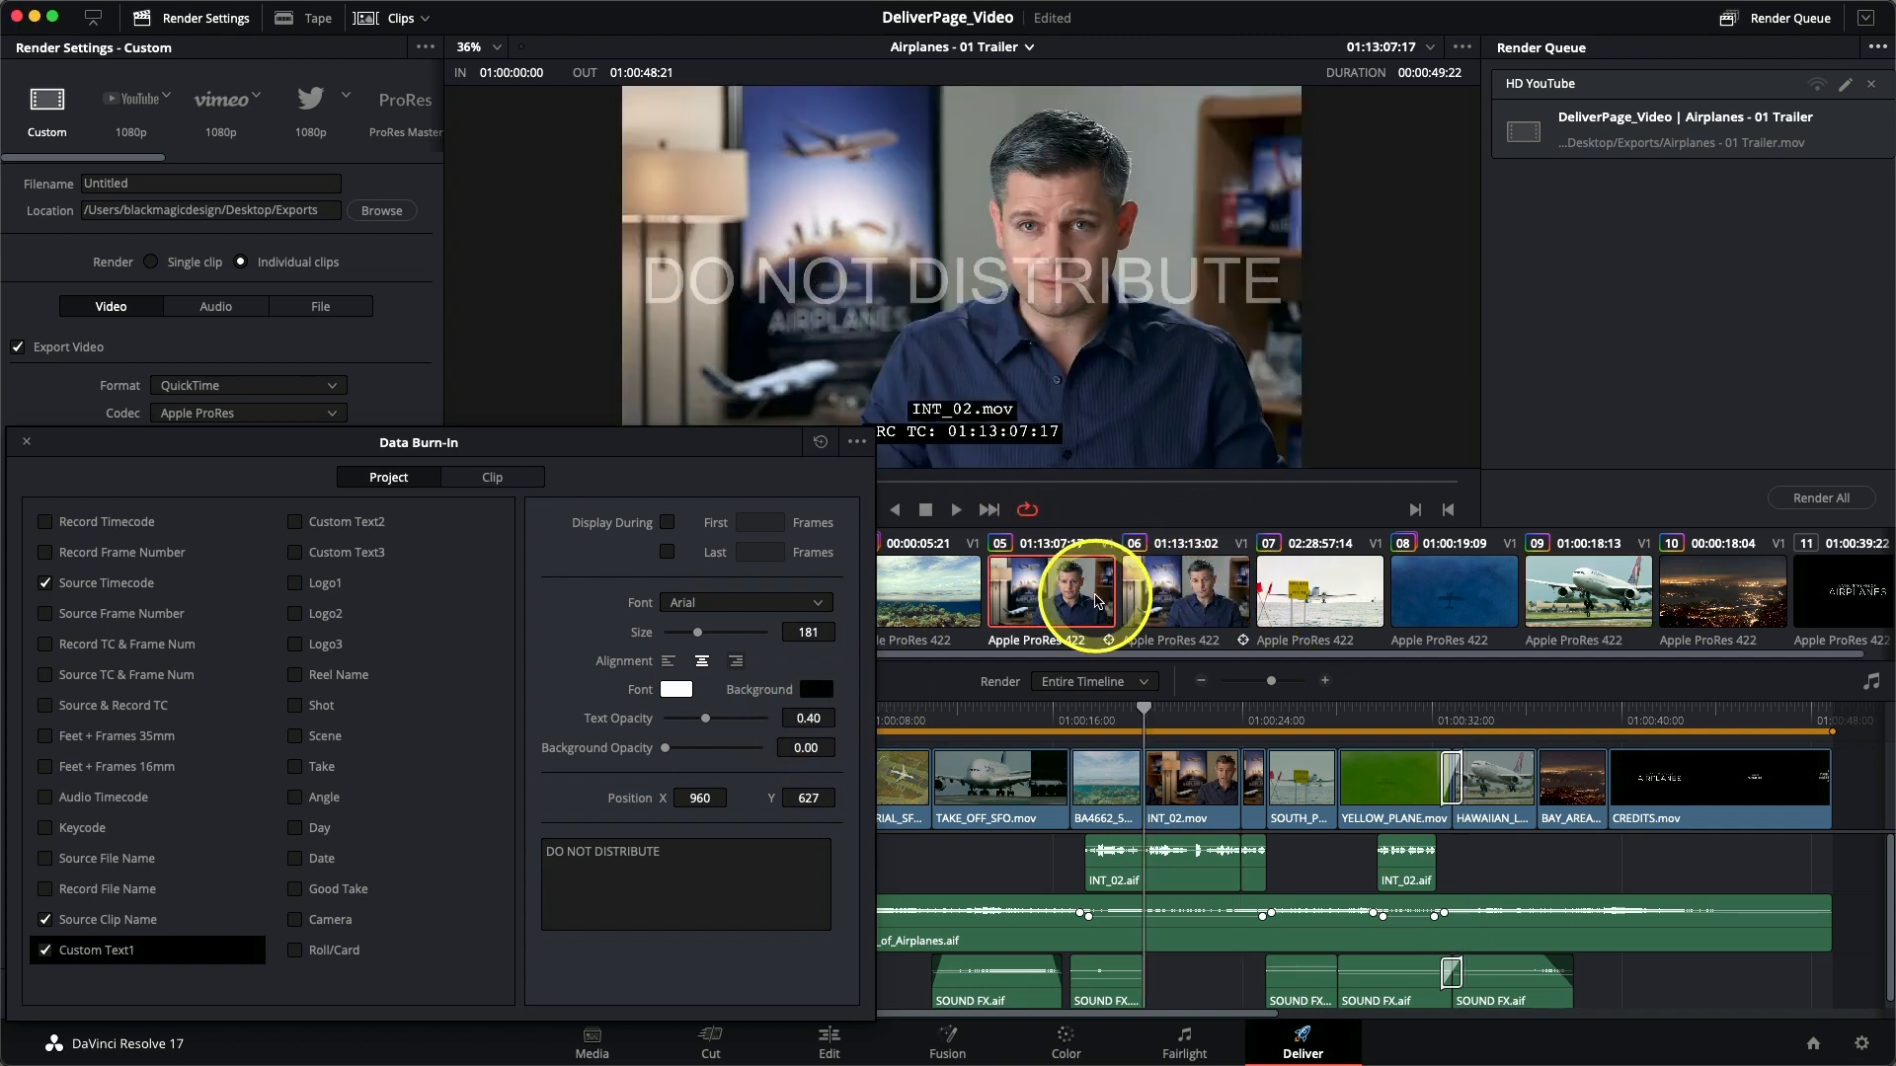
click(931, 593)
click(1320, 593)
click(1454, 593)
click(1580, 588)
click(1723, 593)
click(1585, 590)
click(1493, 589)
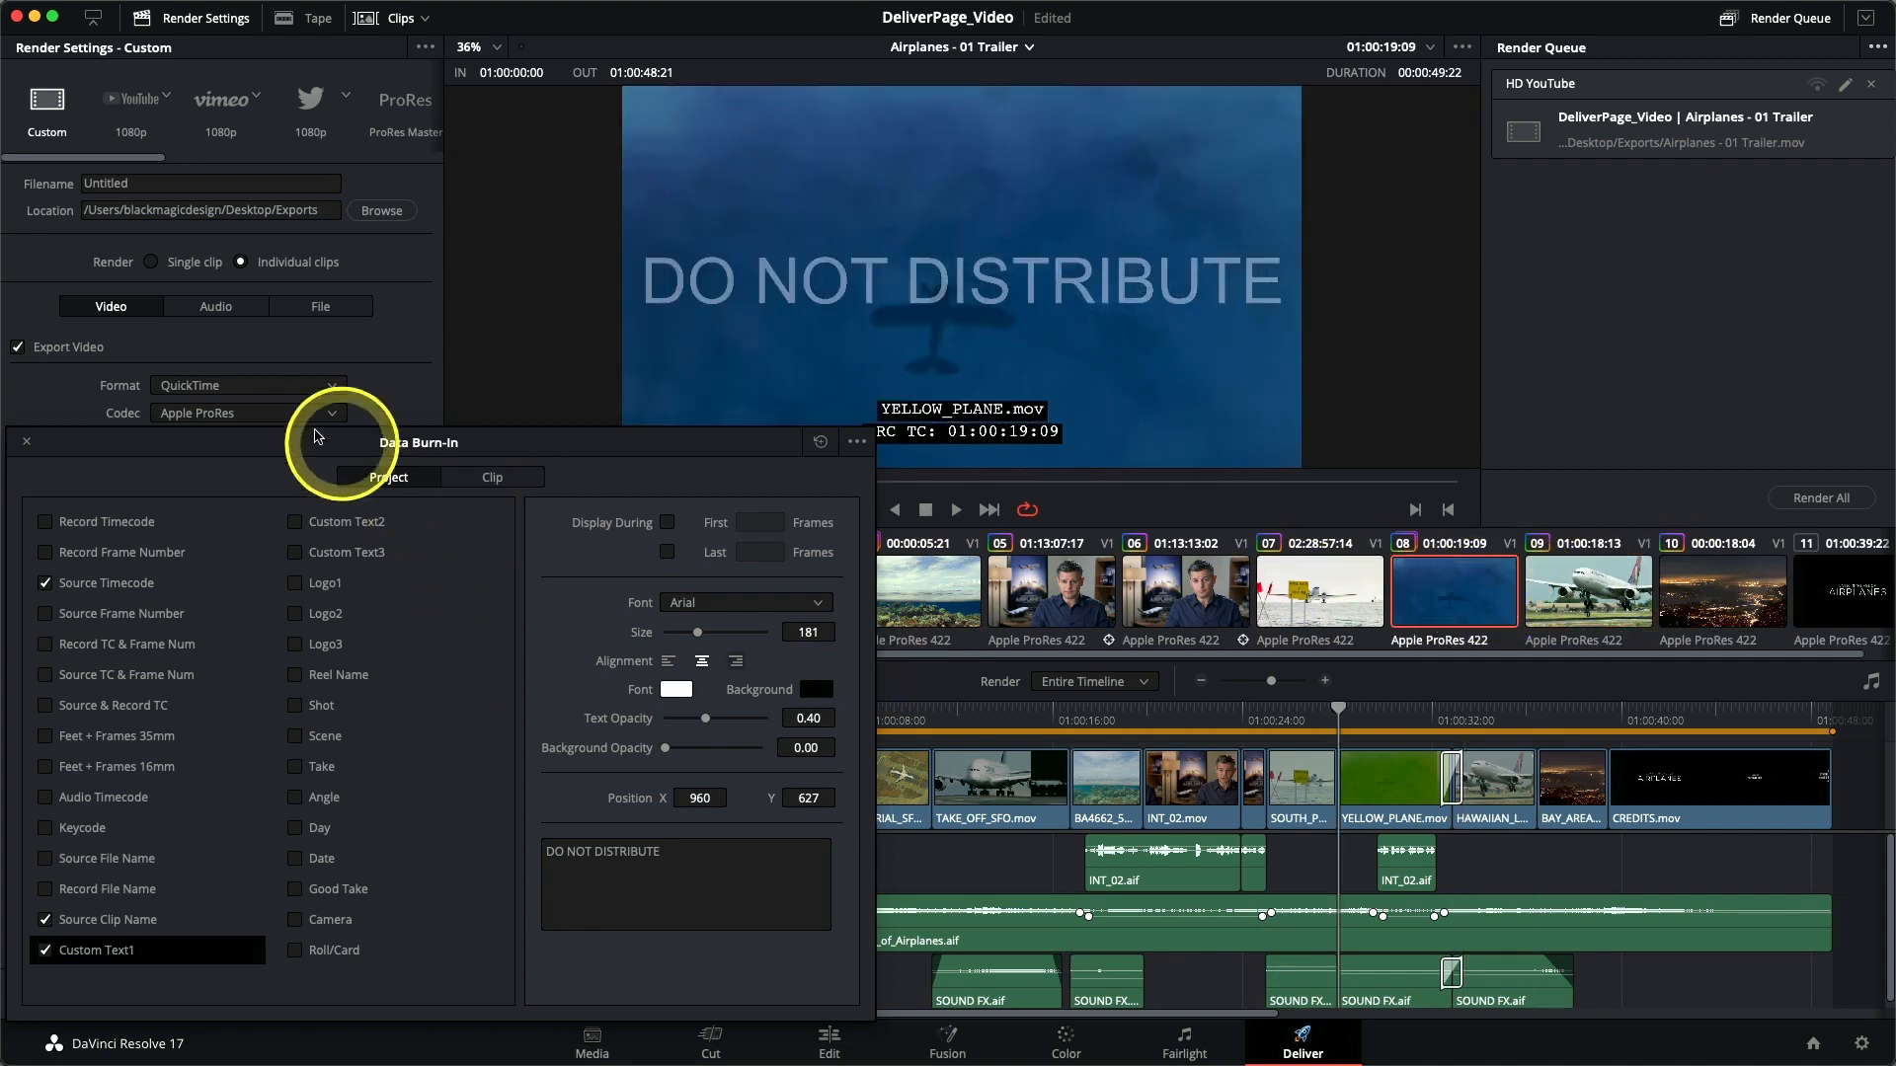
mouse_move(211, 431)
mouse_down()
mouse_move(718, 418)
mouse_move(771, 361)
mouse_up()
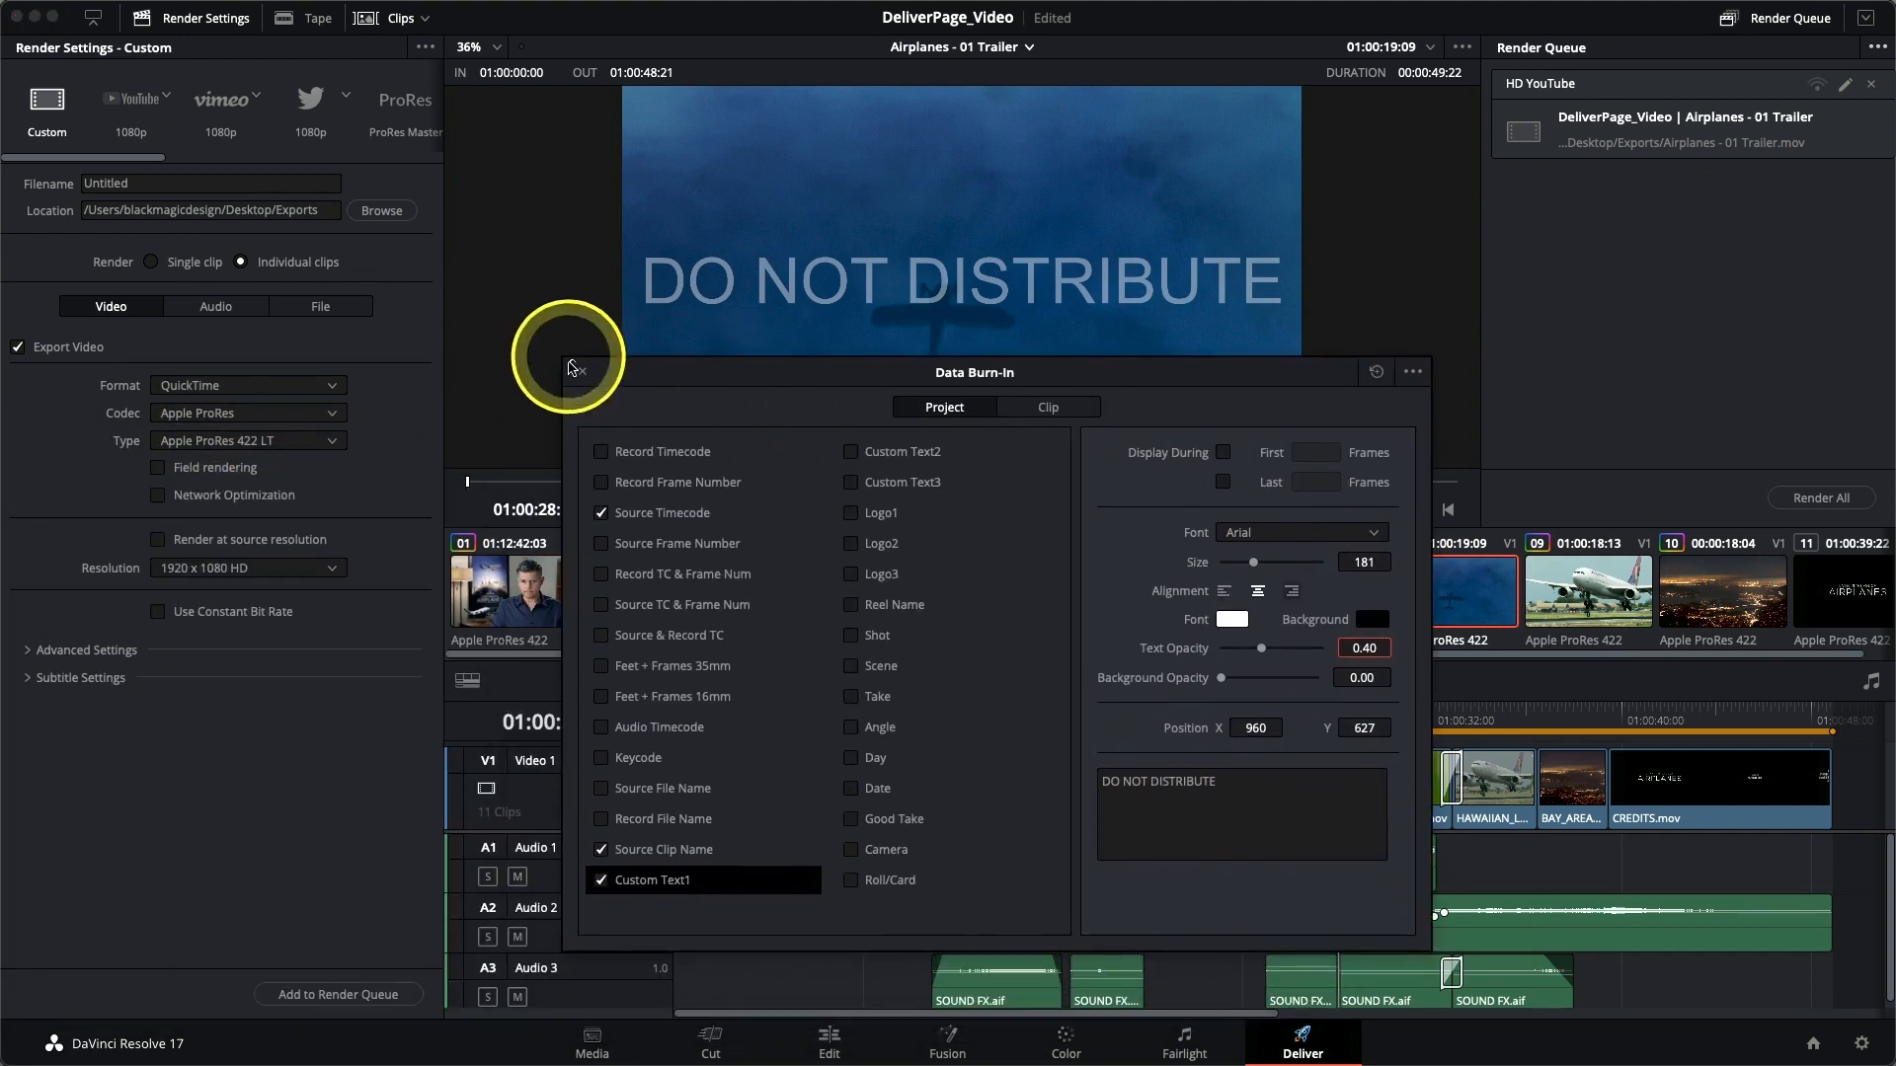
click(582, 374)
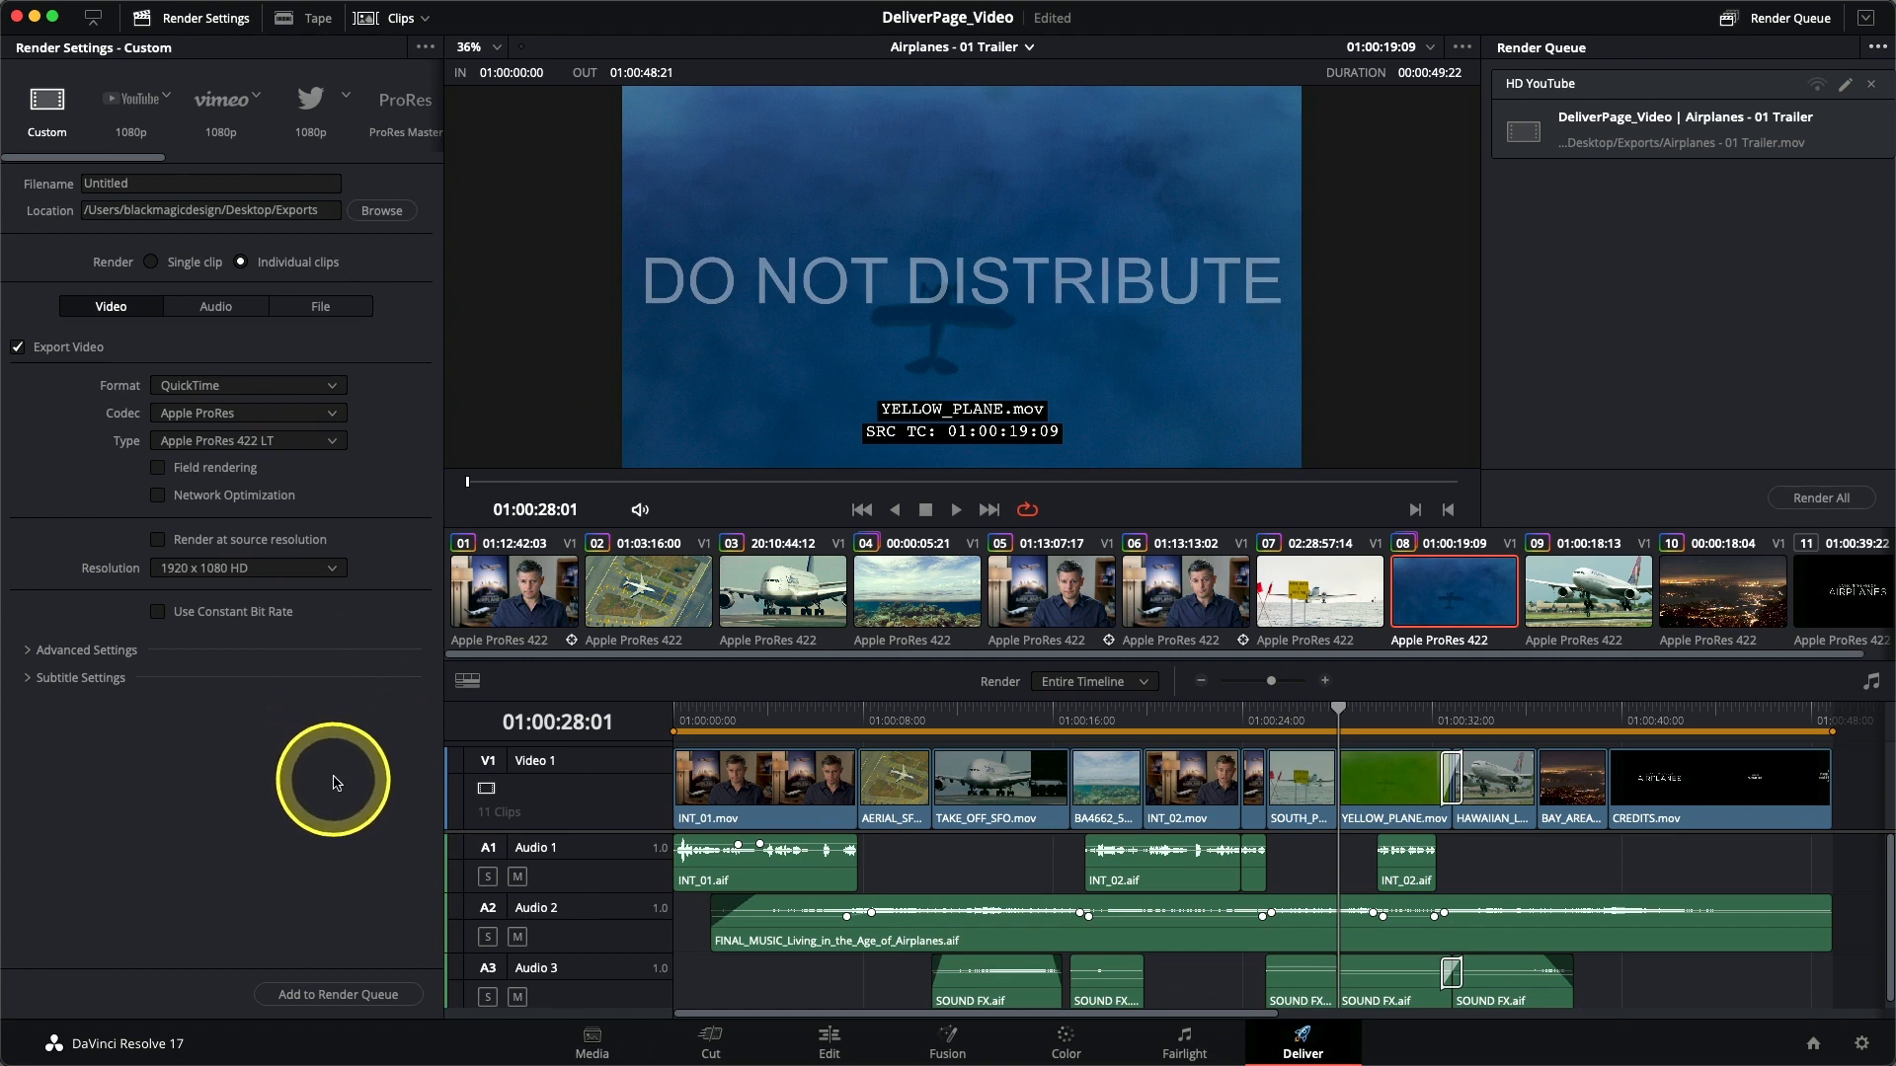
Name the rendered files by source name and use unique filenames with the unique name added as a suffix.
click(318, 310)
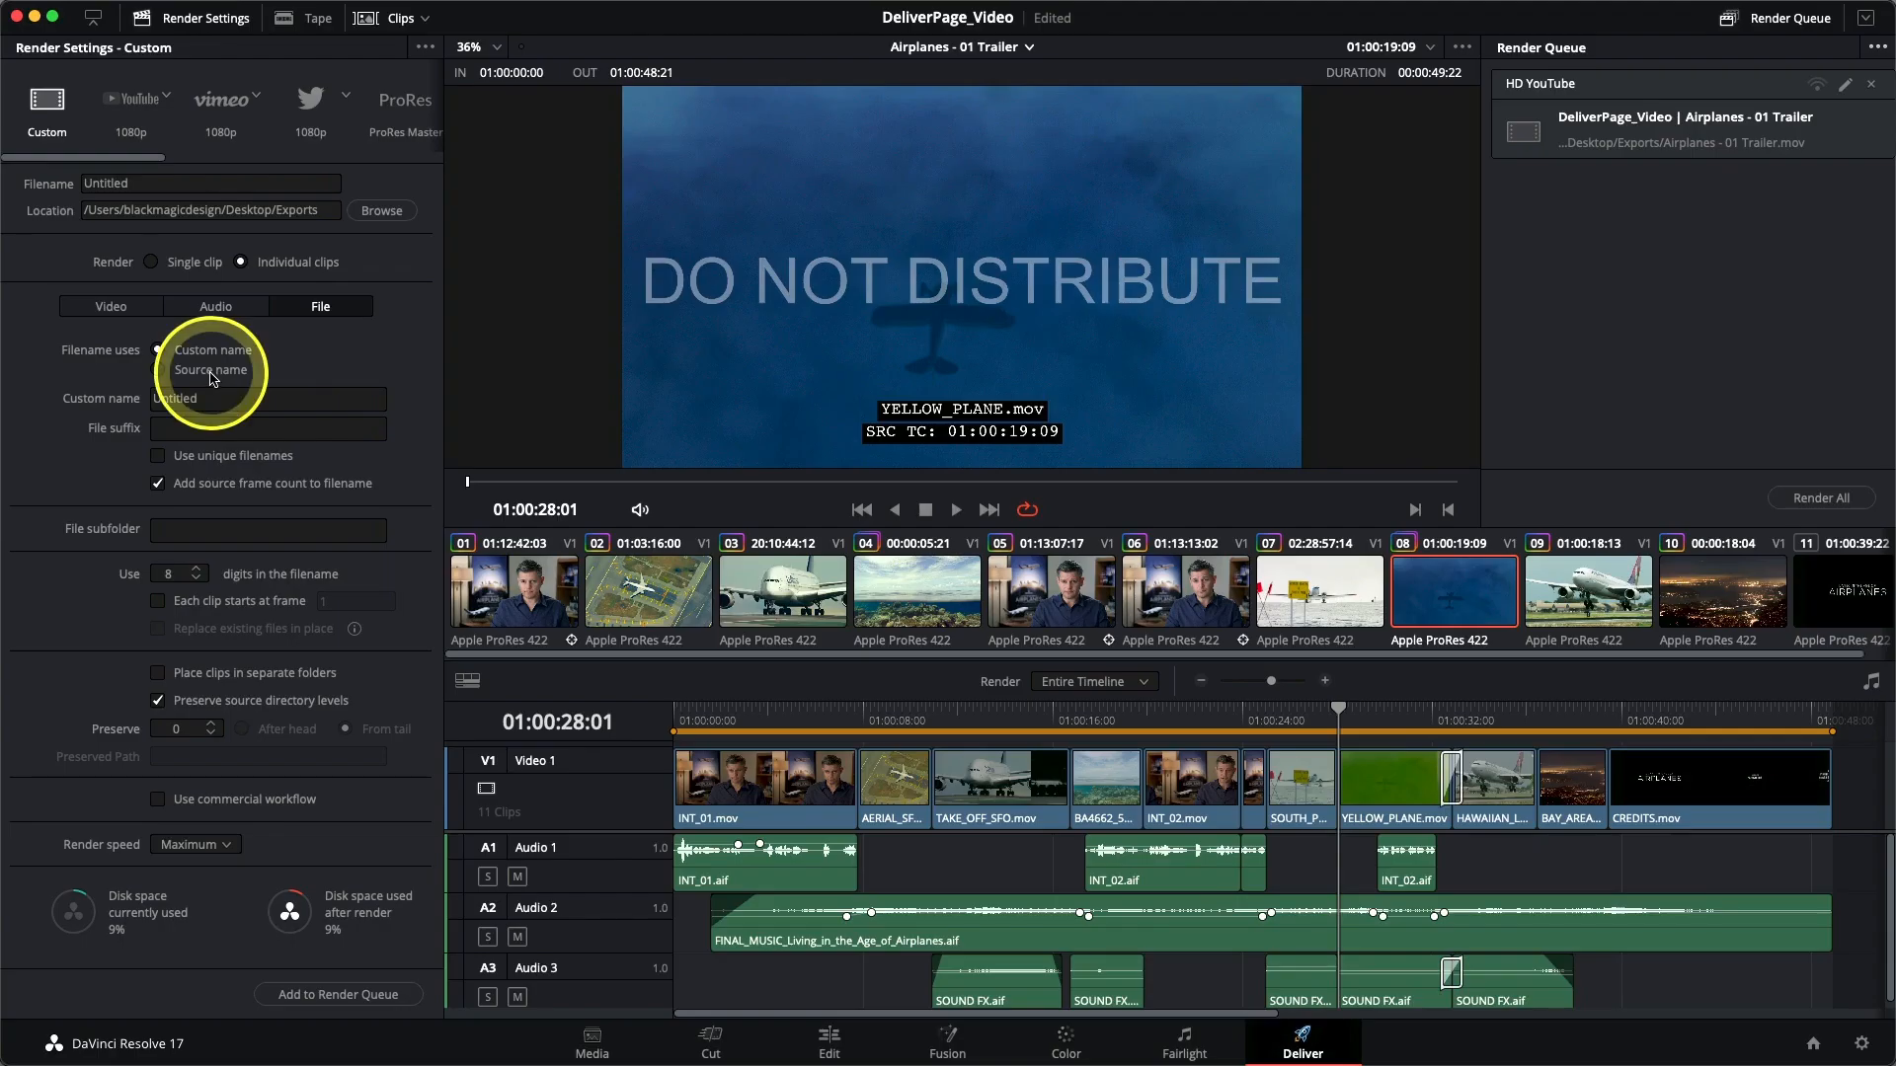
click(158, 371)
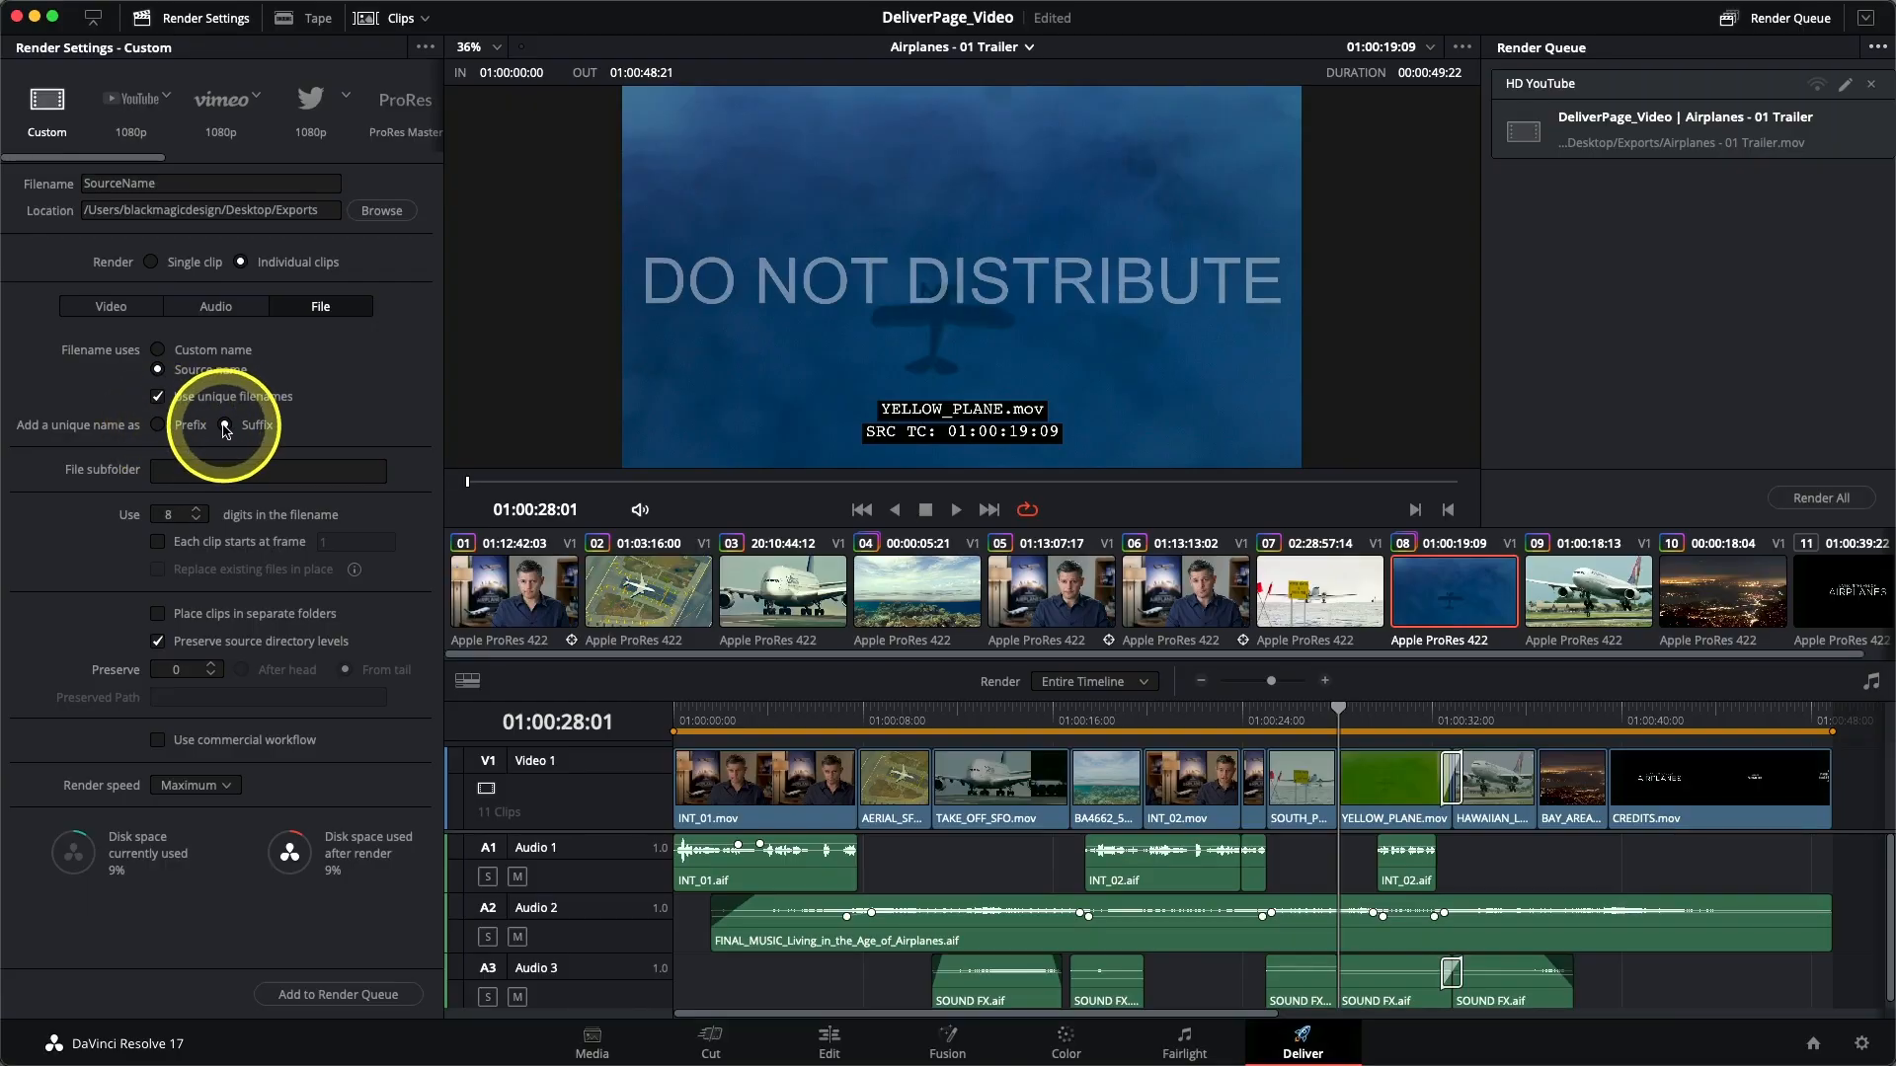
click(226, 427)
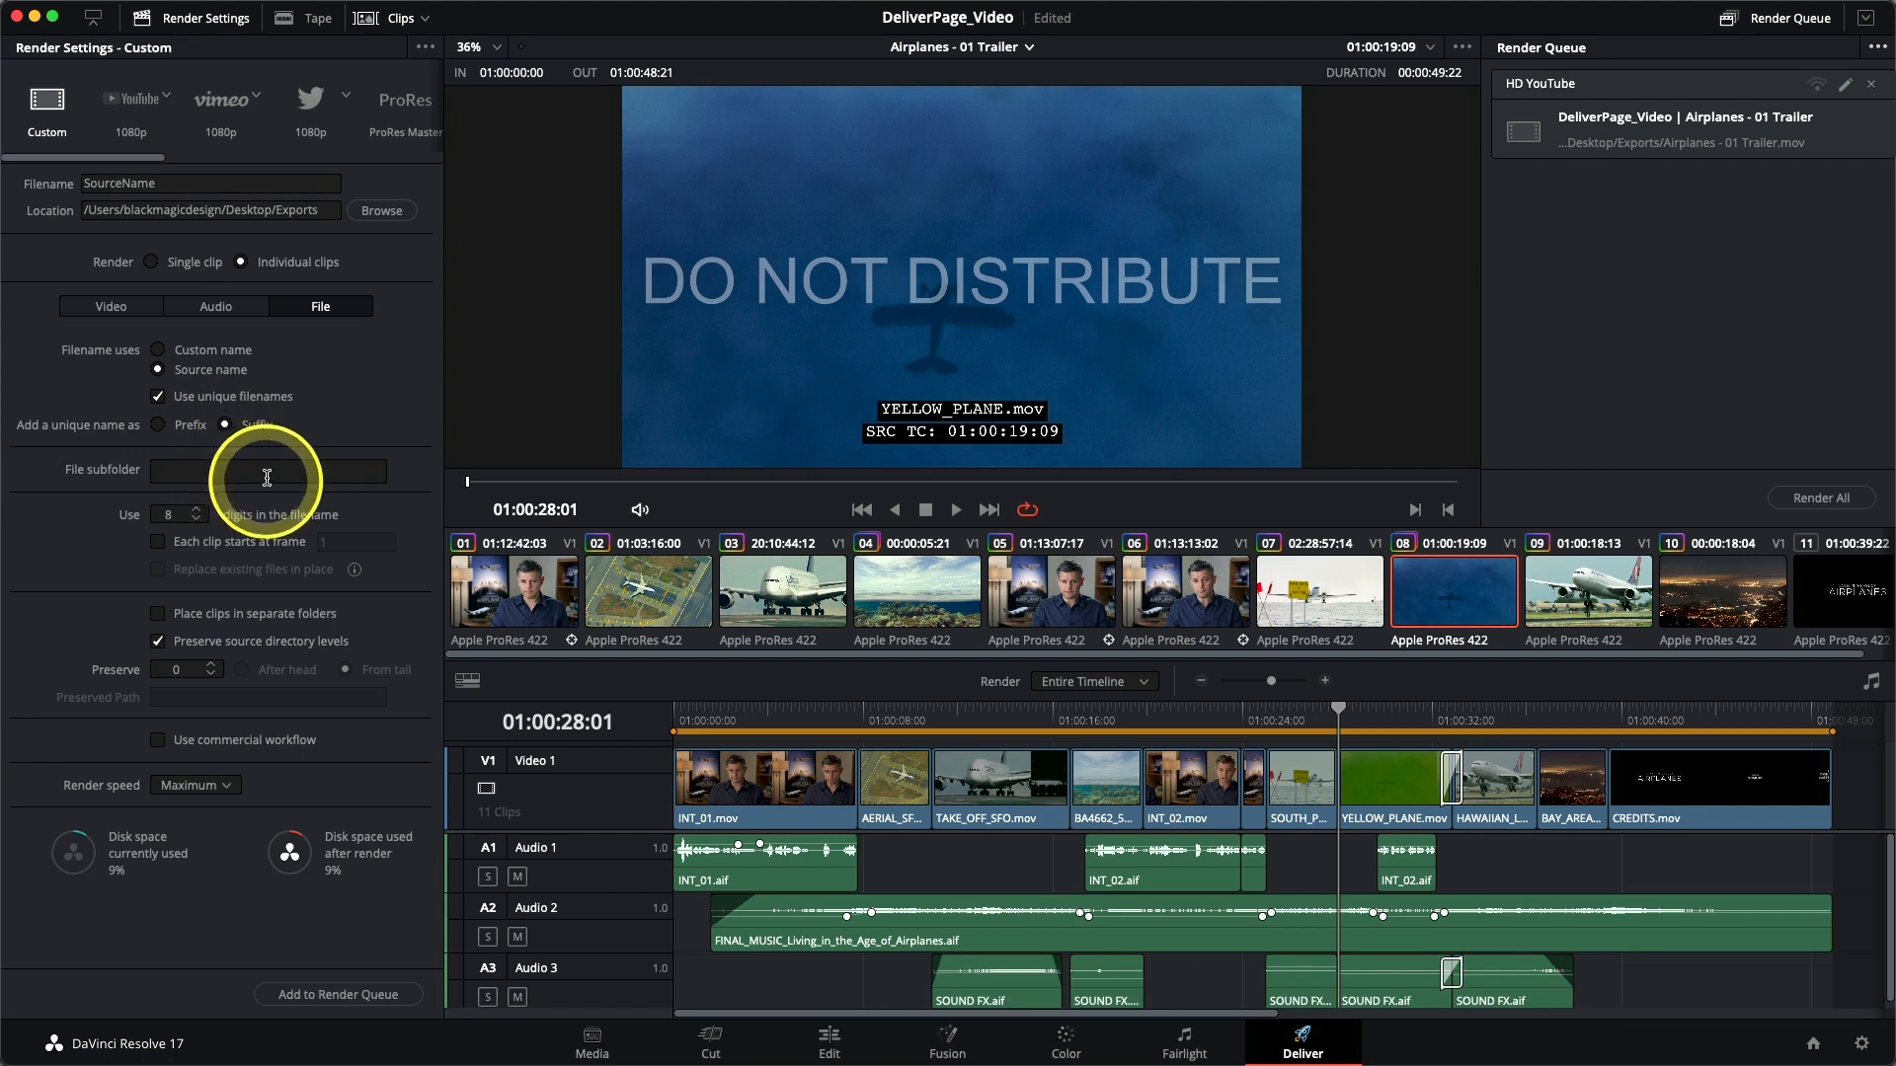
Add the individual clips render to the Render Queue and rename the new job Dailies.
click(332, 995)
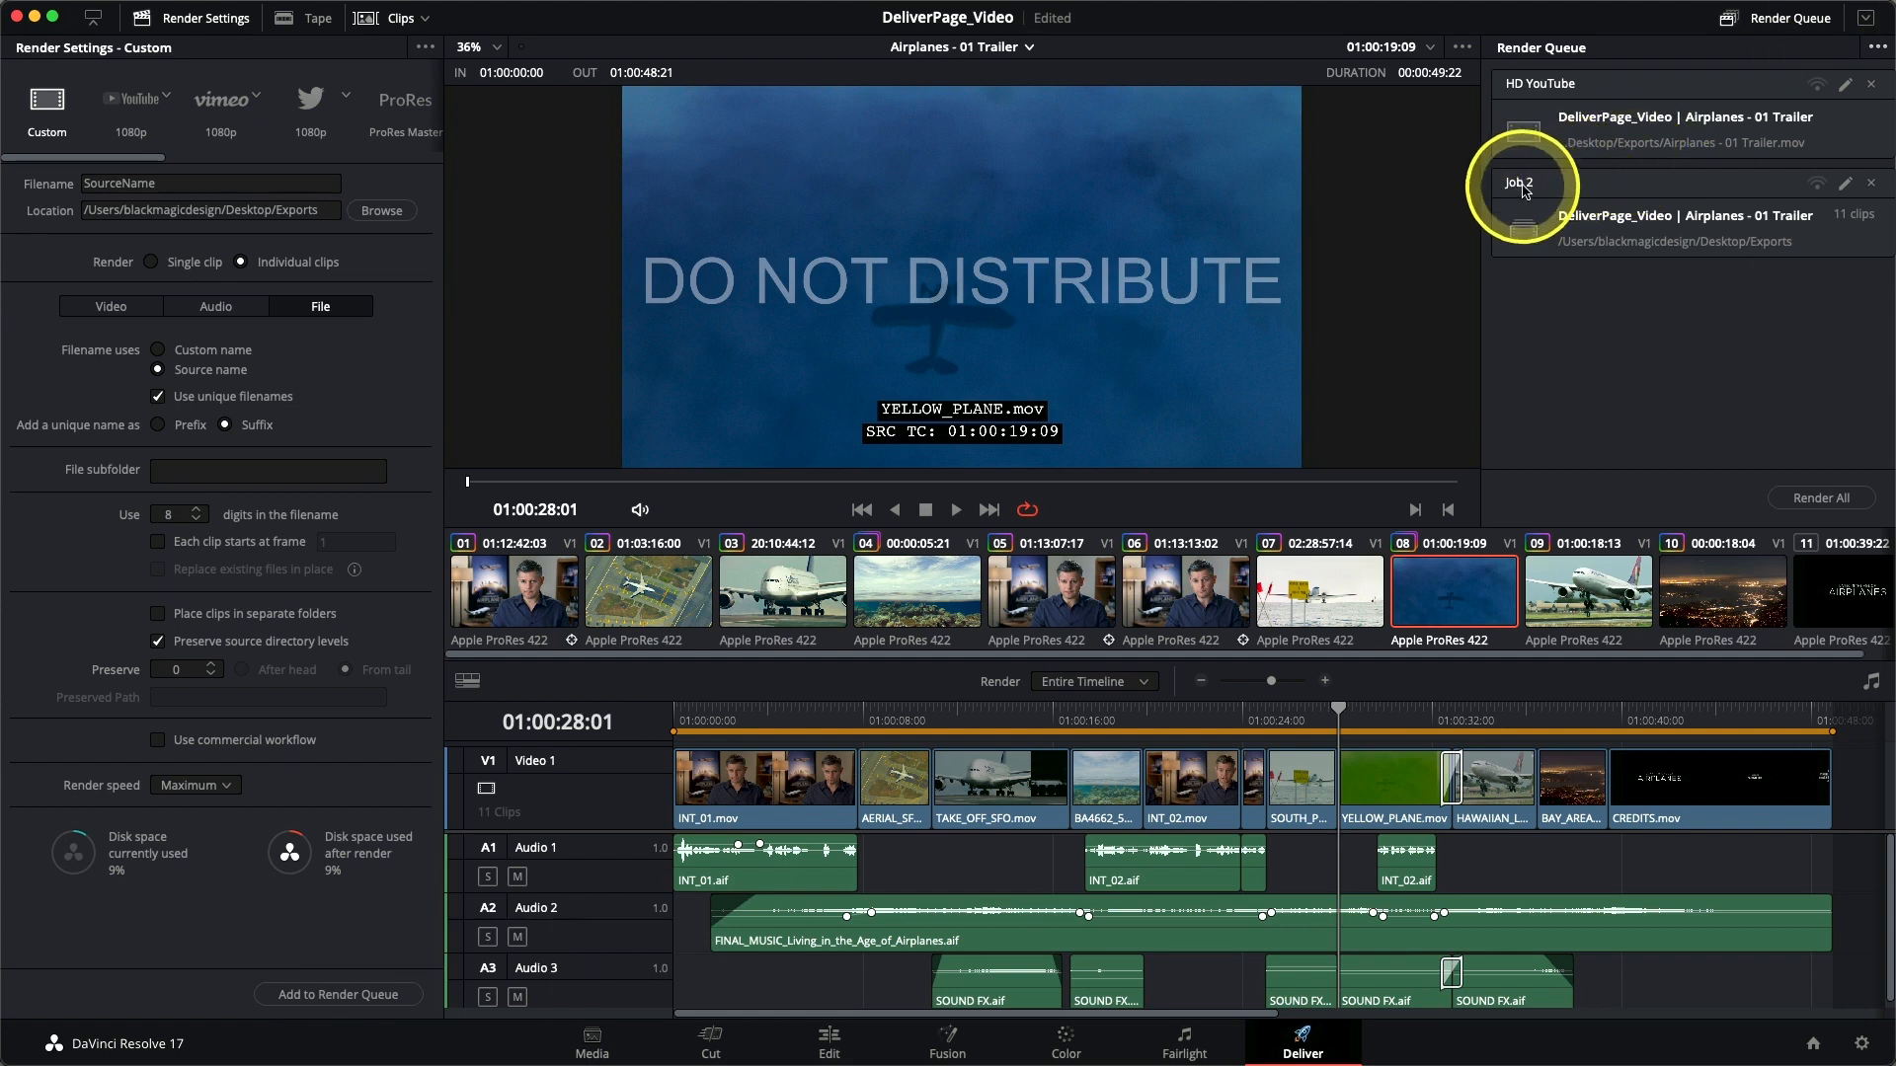
click(1620, 395)
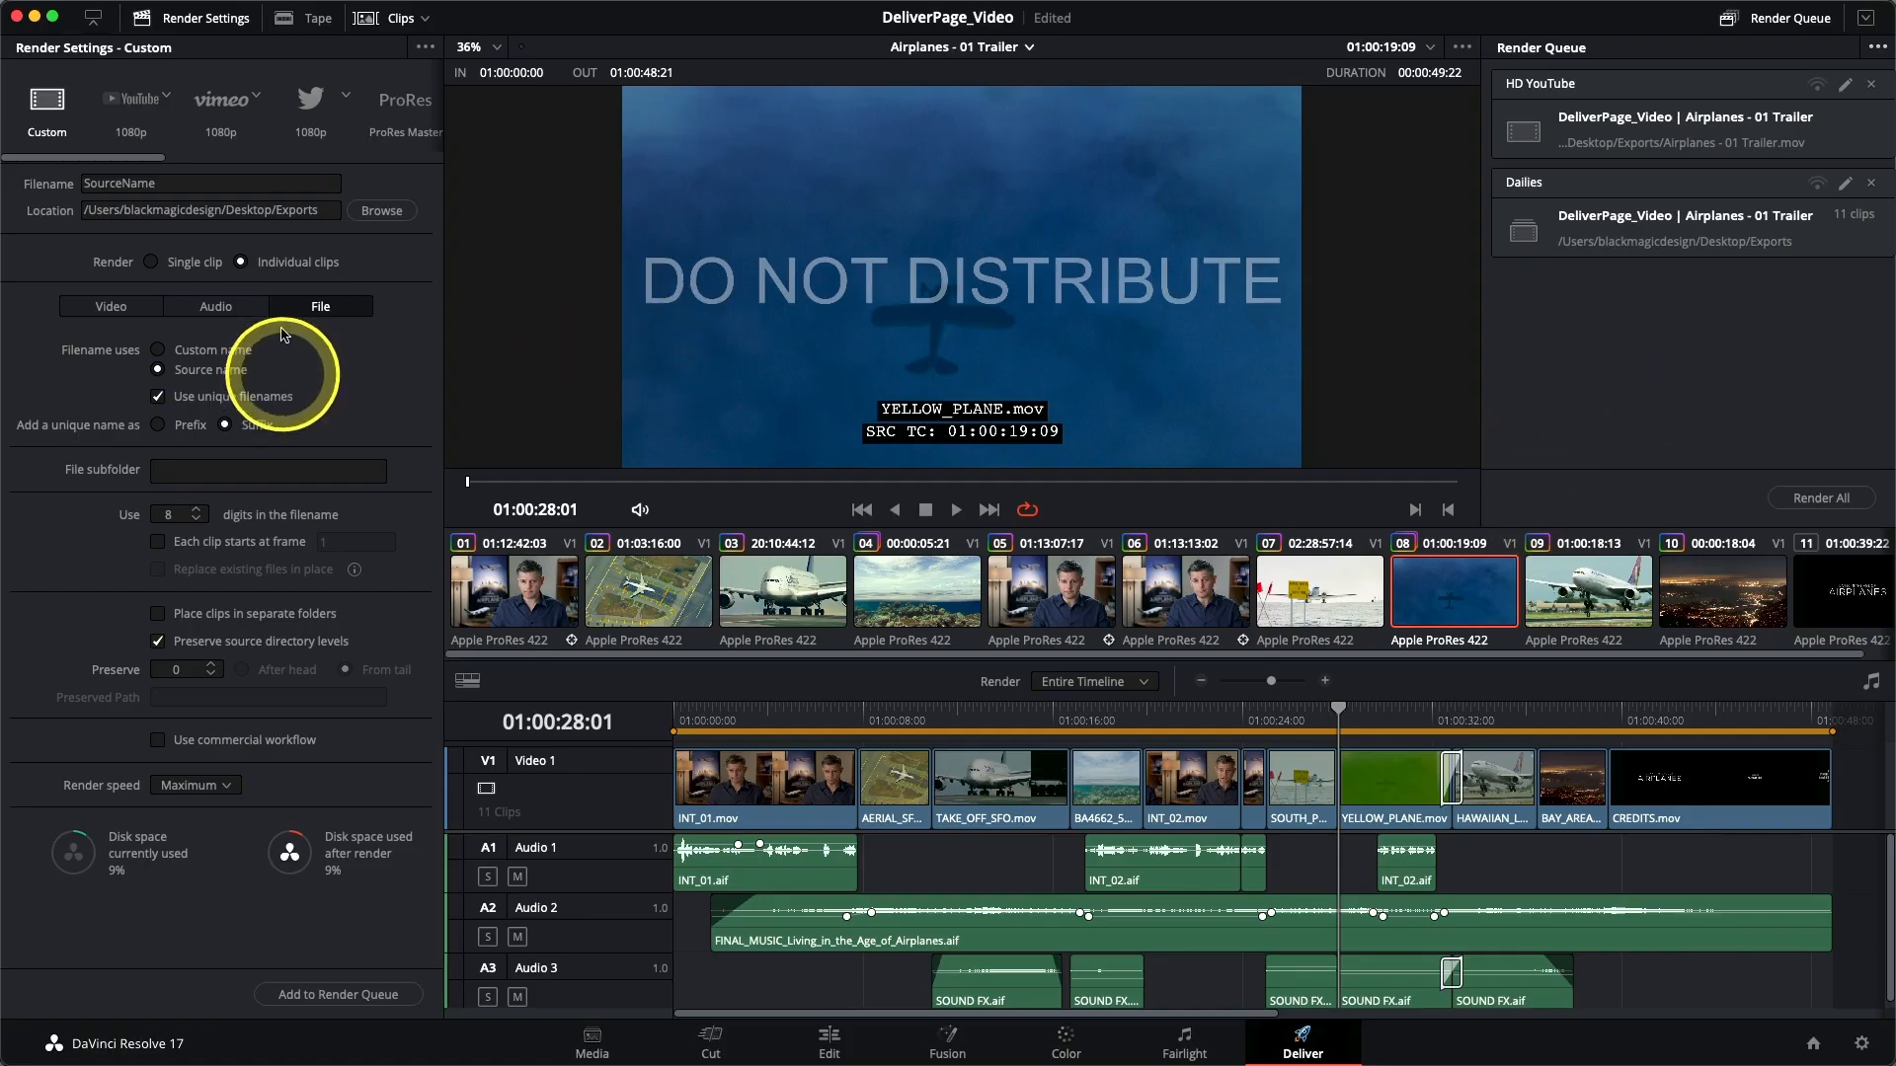
Save the current render settings as a new preset named "Prores dailies".
click(425, 49)
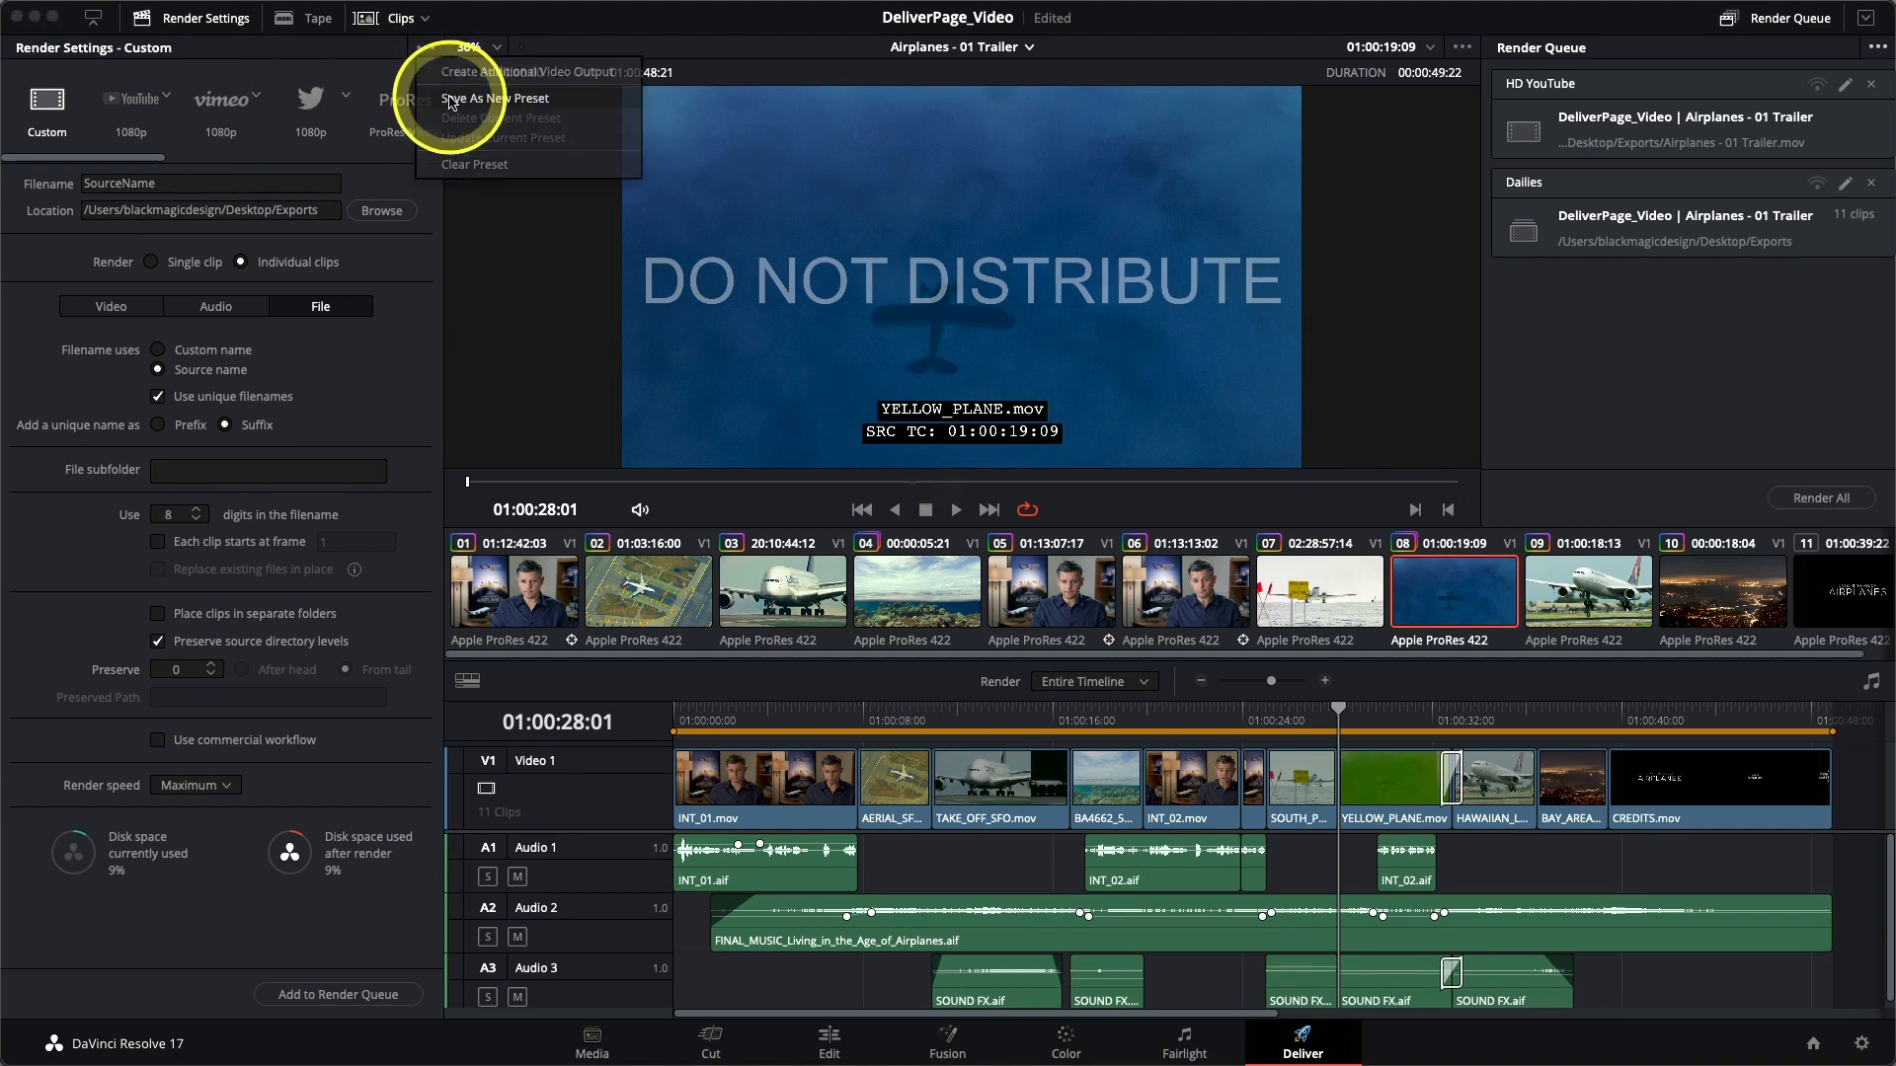
click(451, 100)
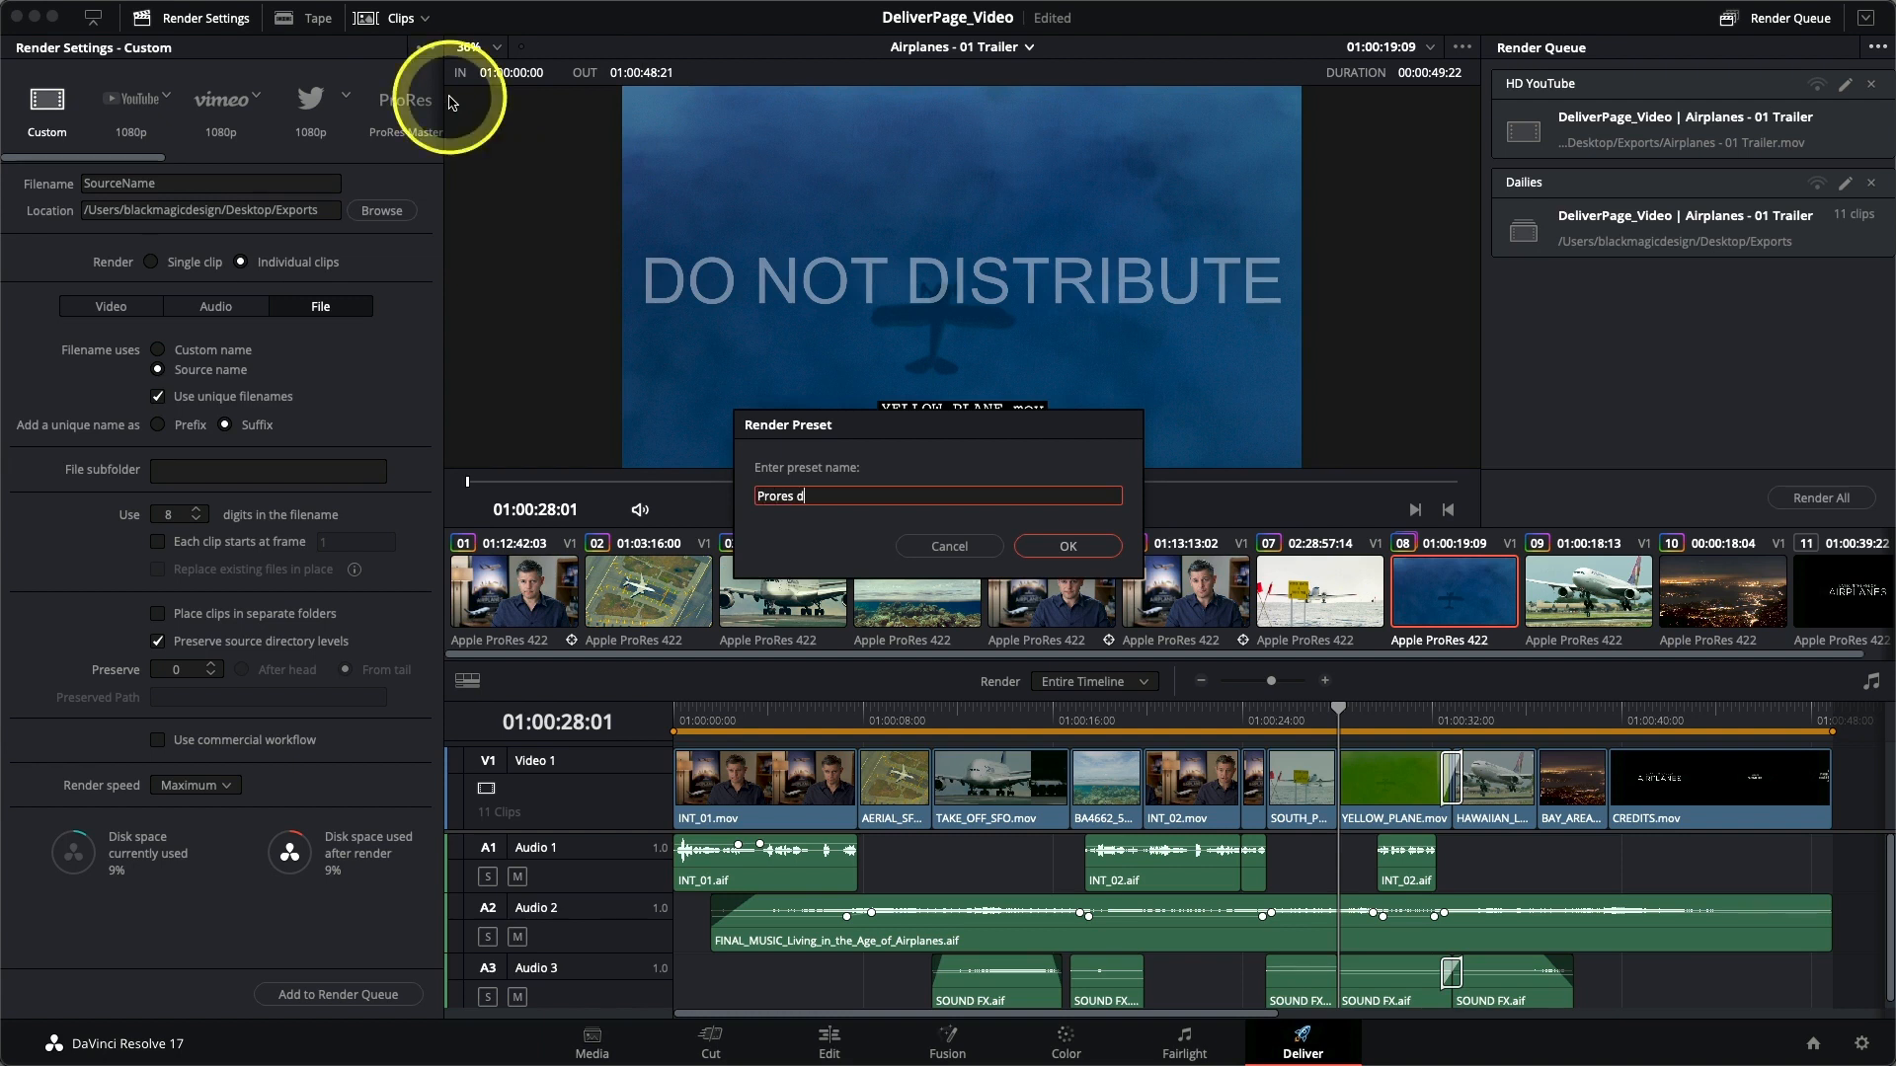
text(Prores dailies)
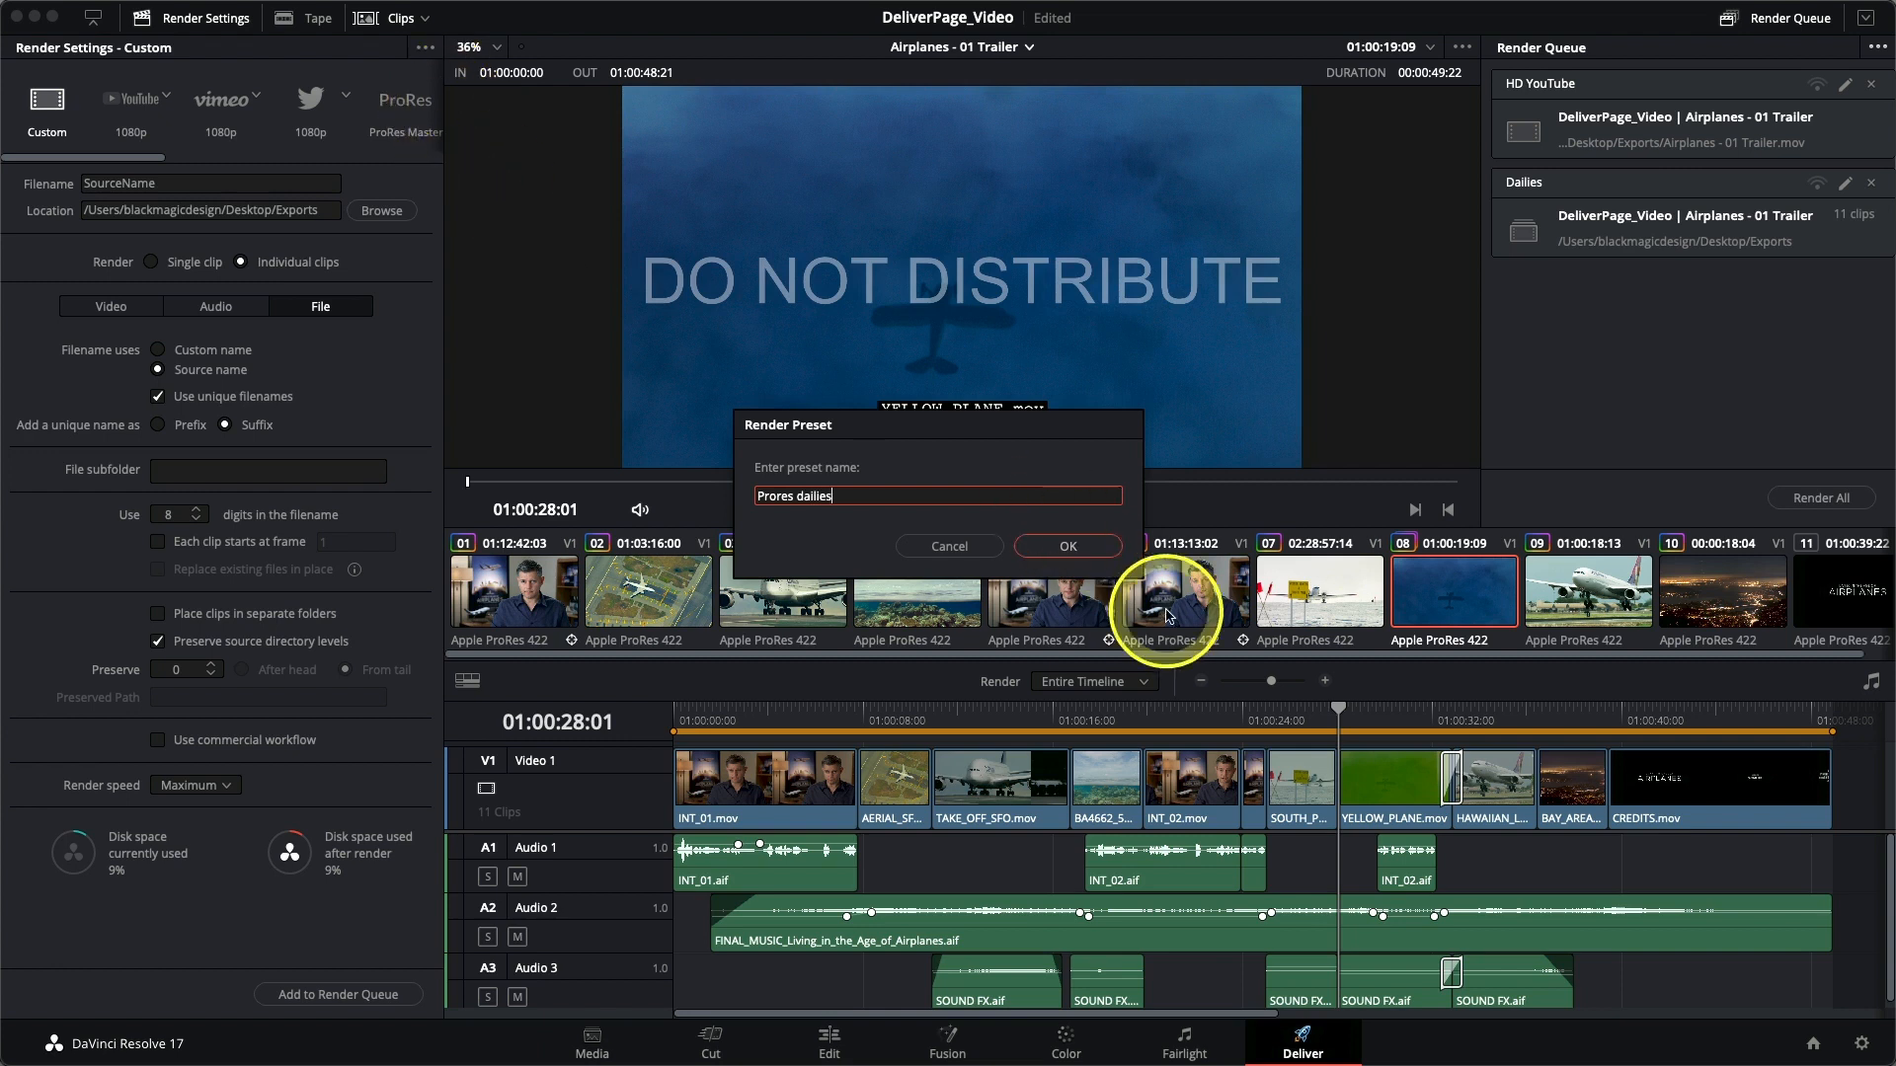
click(1031, 545)
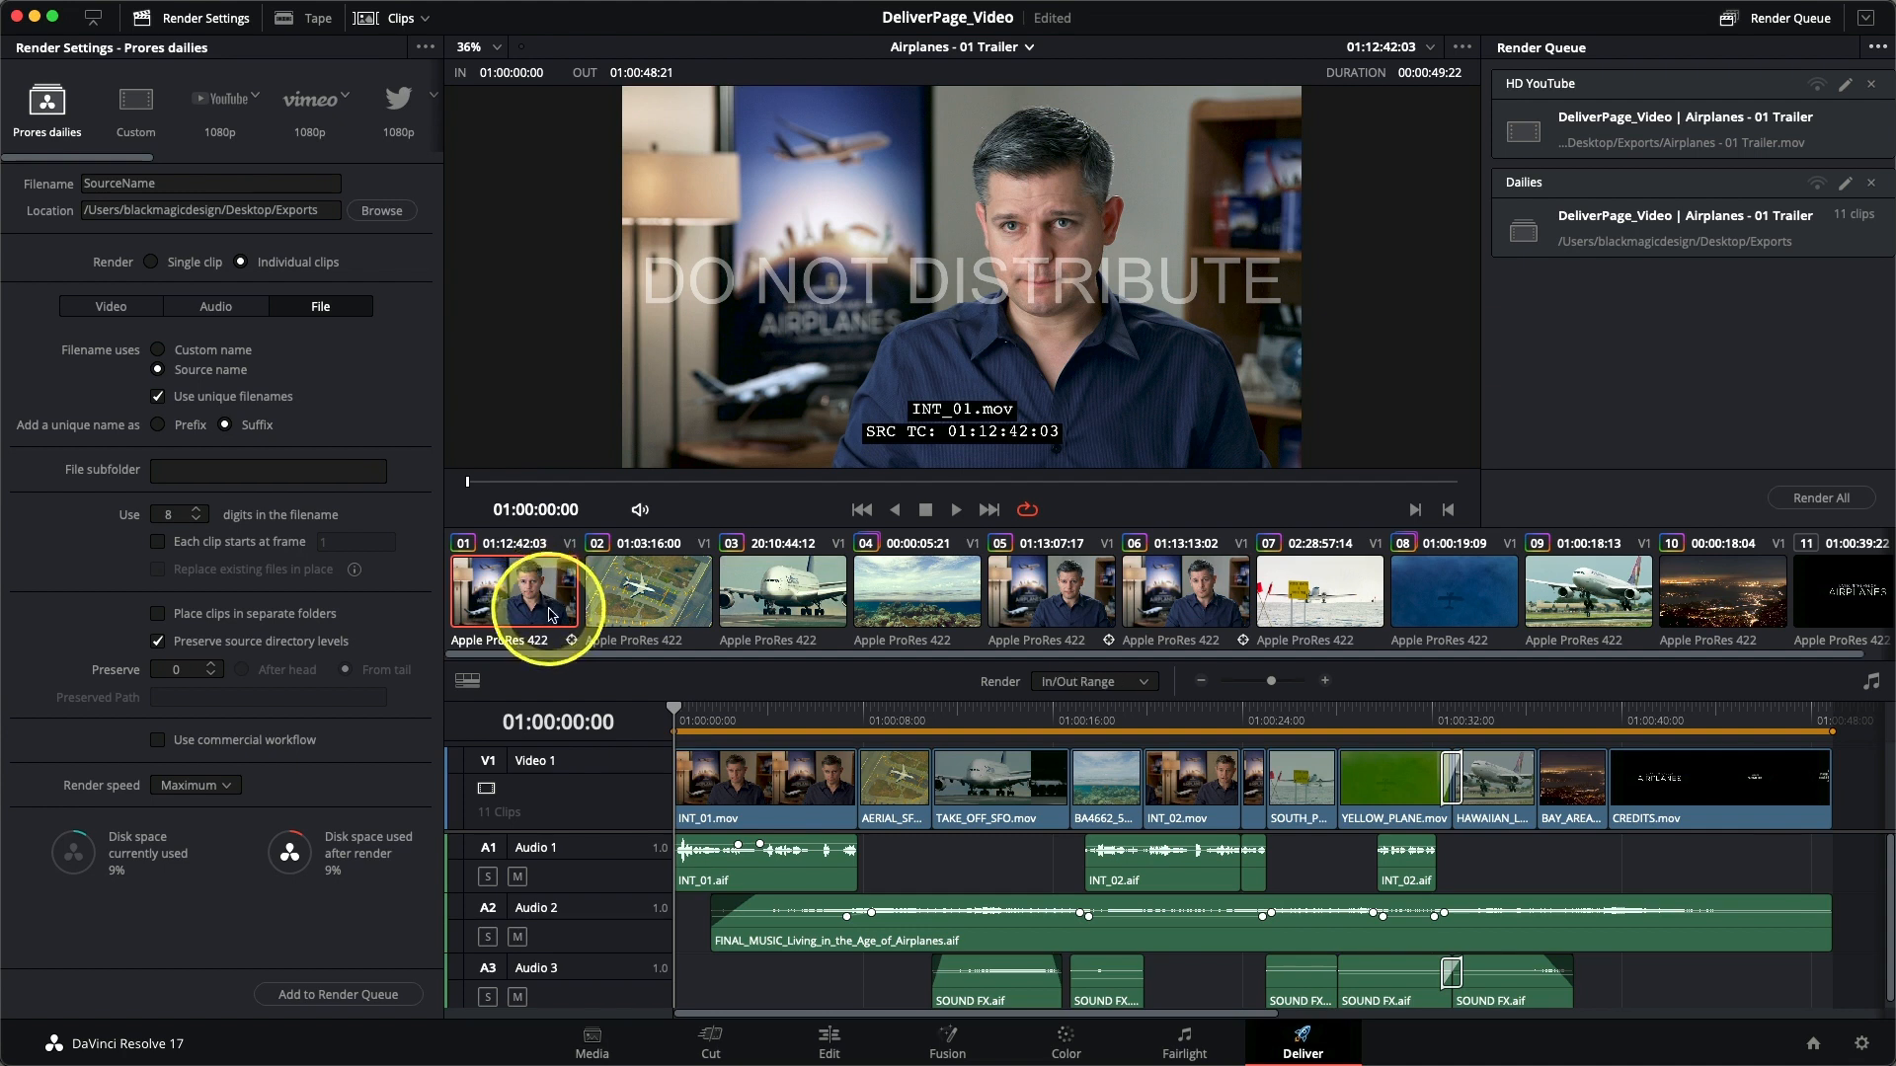
Mark the render range's Out point at the end of clip 04, BA4662_55.mov.
click(941, 606)
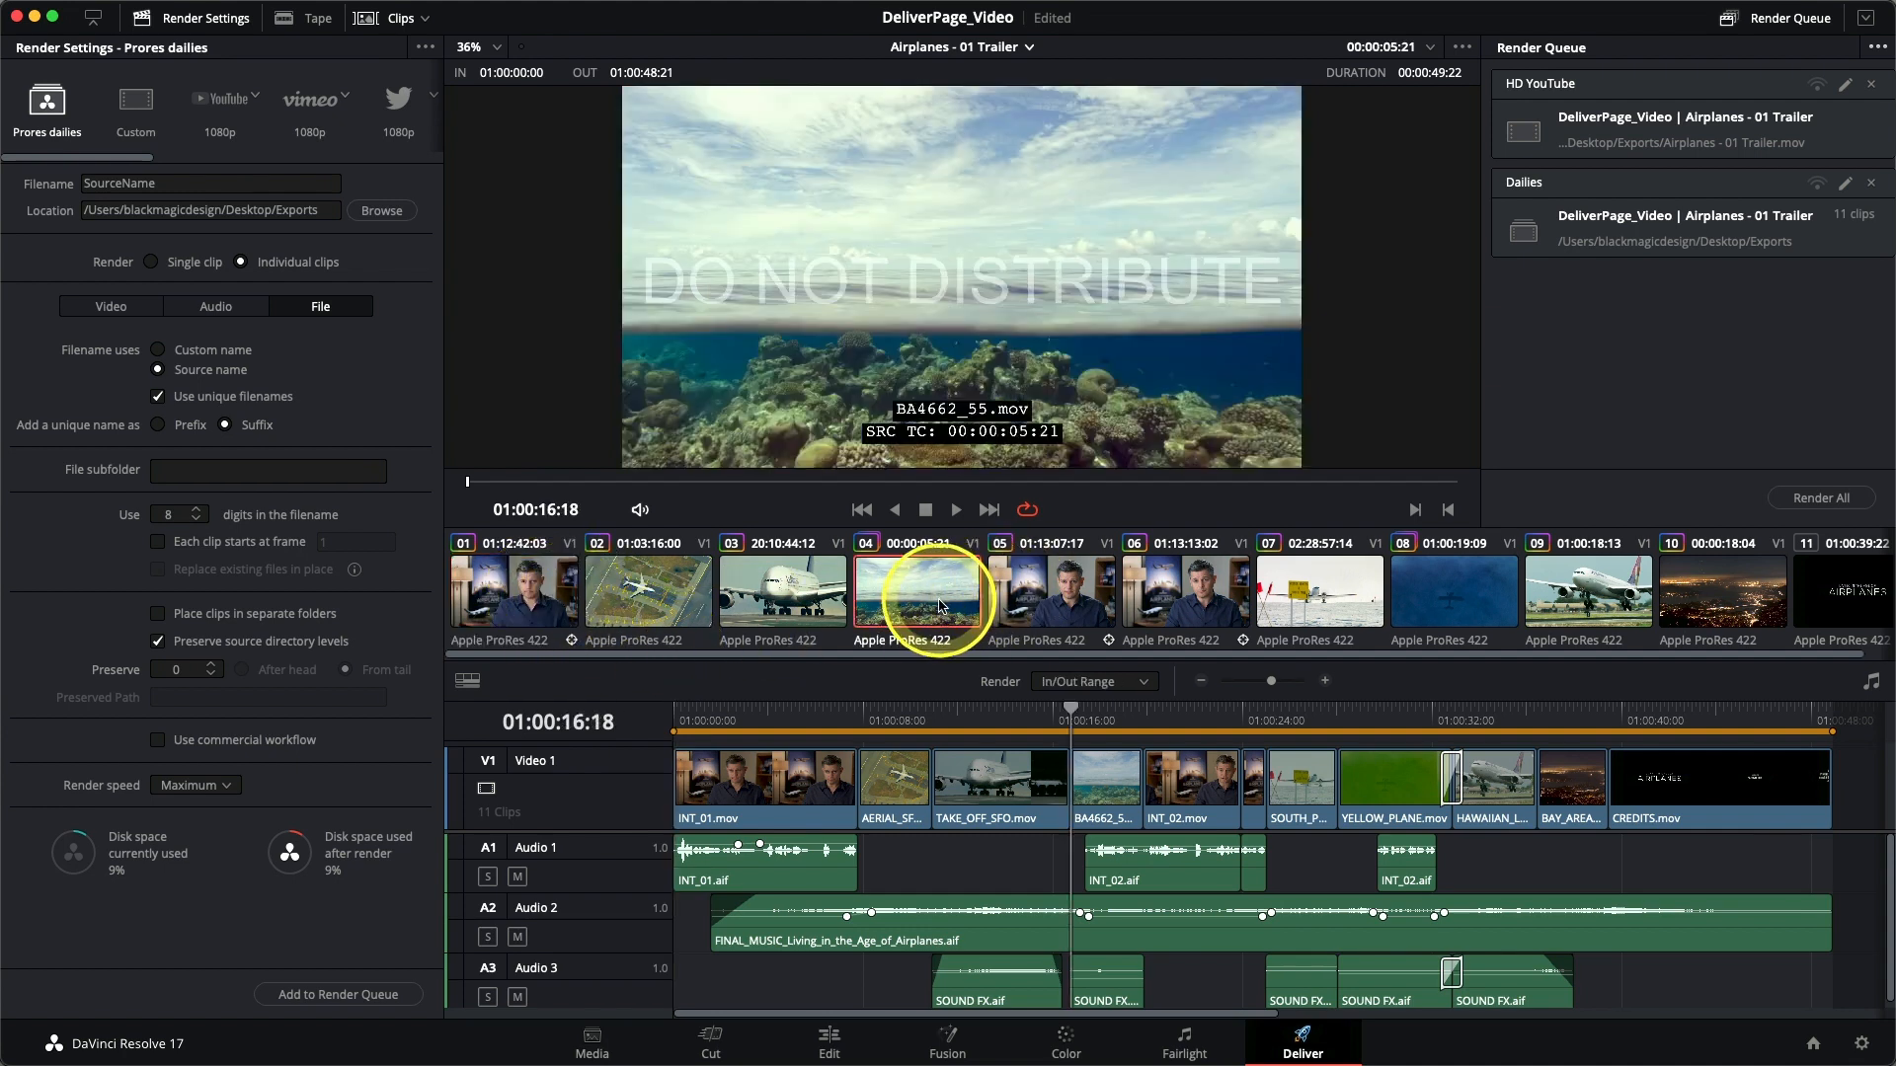
key(o)
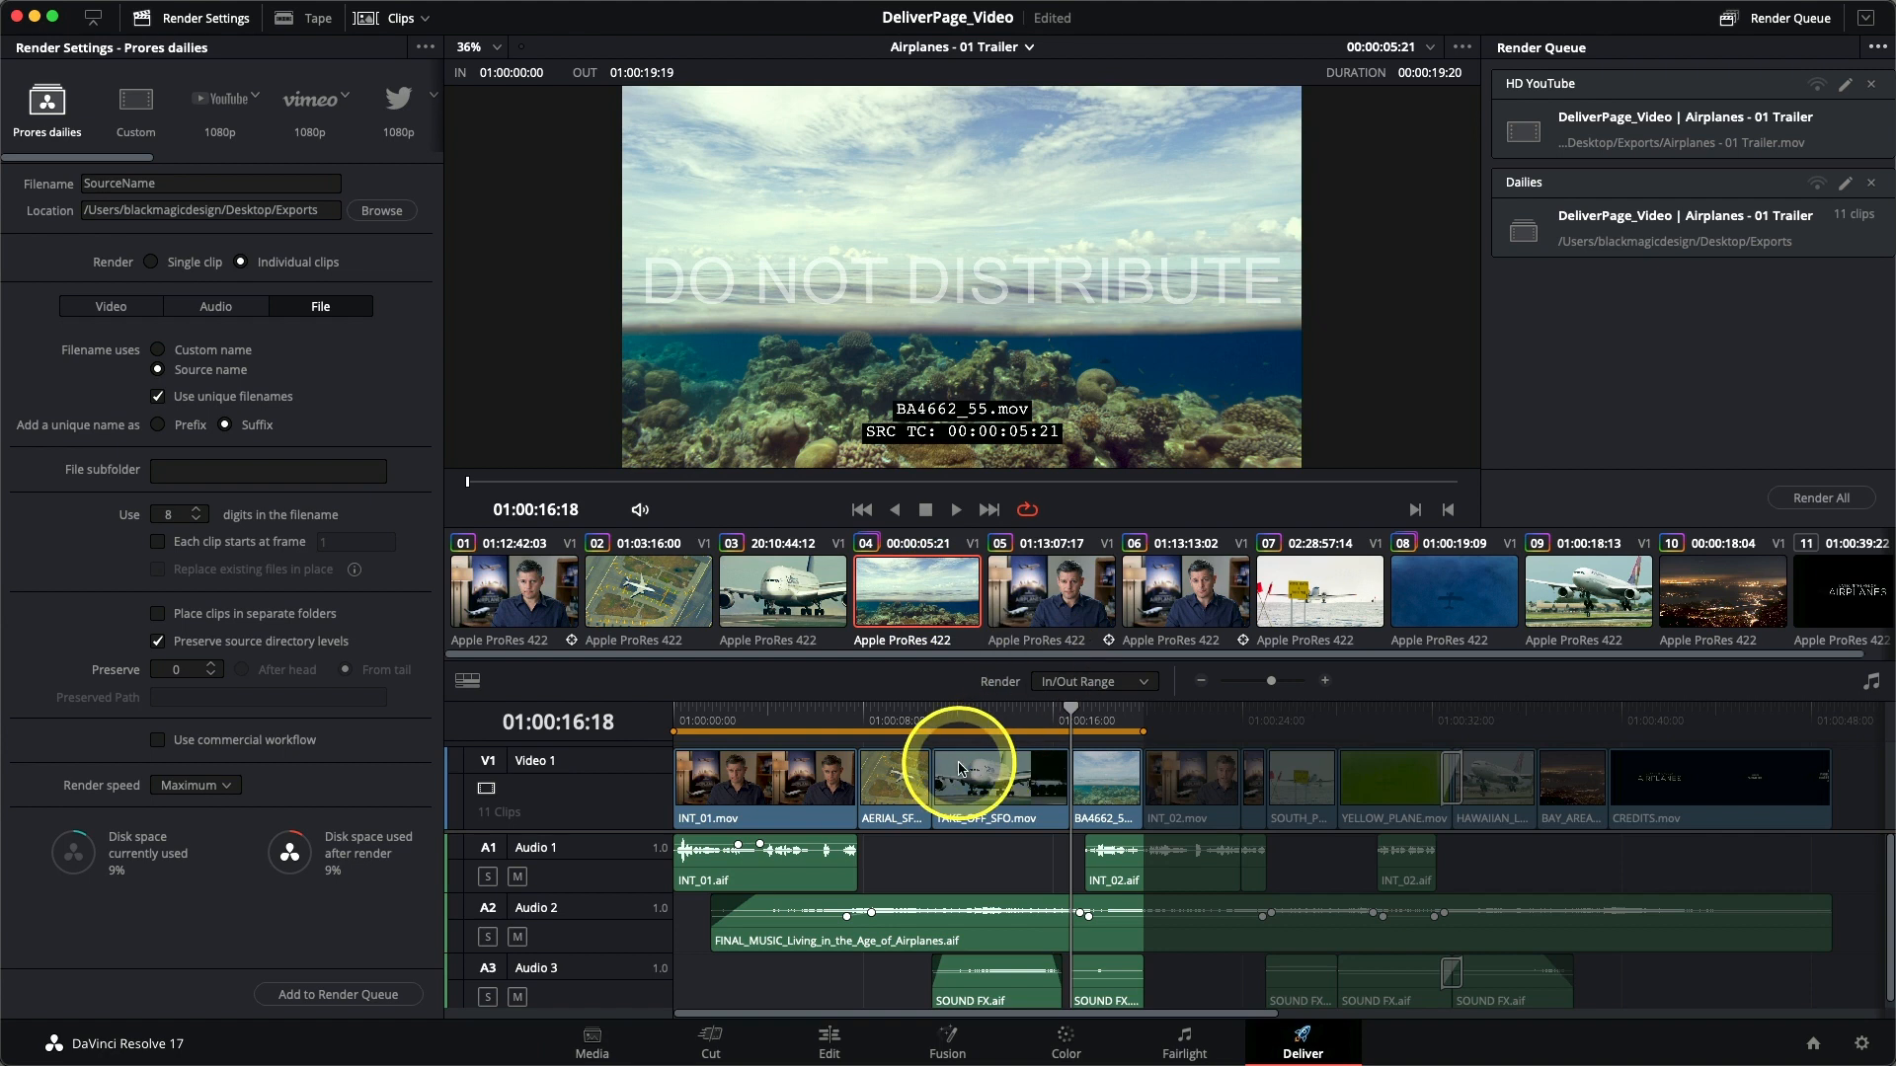
Move the render range's Out point to the end of clip 03, TAKE_OFF_SFO.mov, and reset the range to the entire timeline.
mouse_move(1004, 713)
mouse_down()
mouse_move(1142, 713)
mouse_move(974, 719)
mouse_move(994, 720)
mouse_up()
key(o)
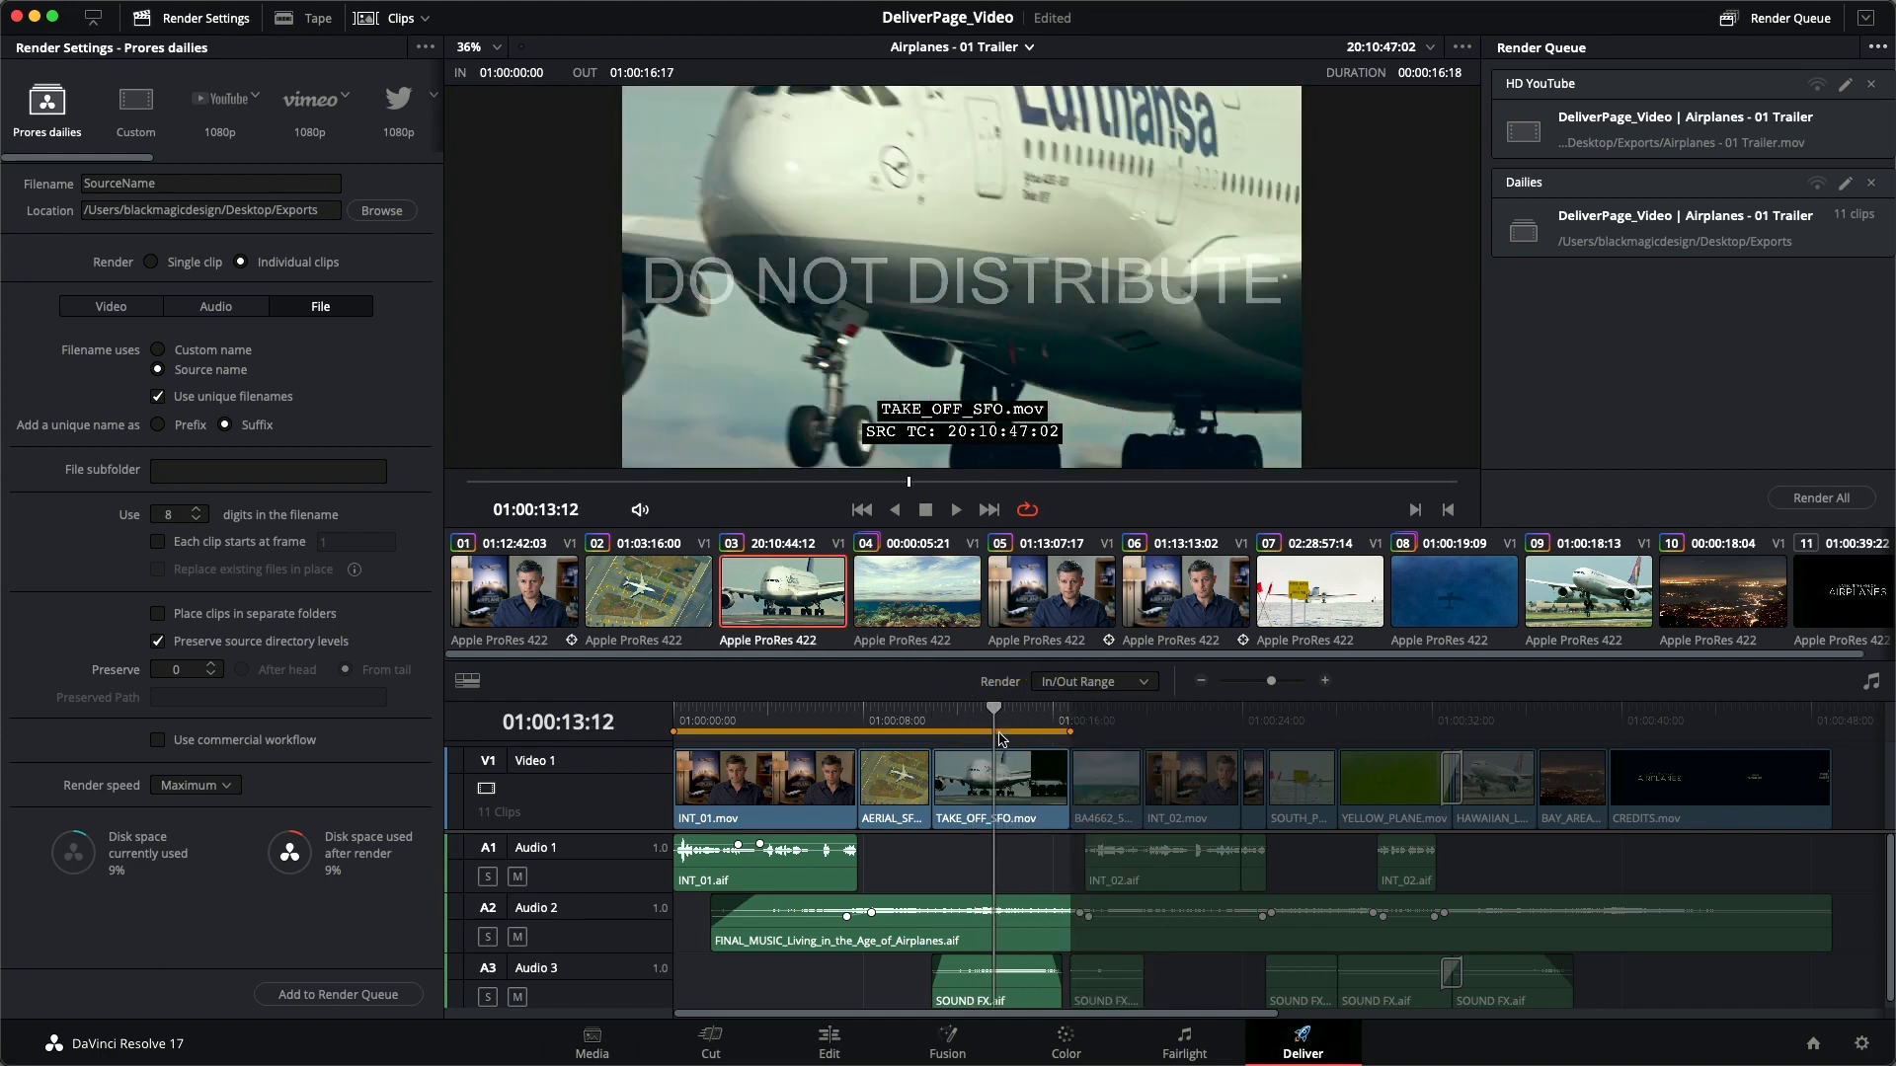
key(alt+x)
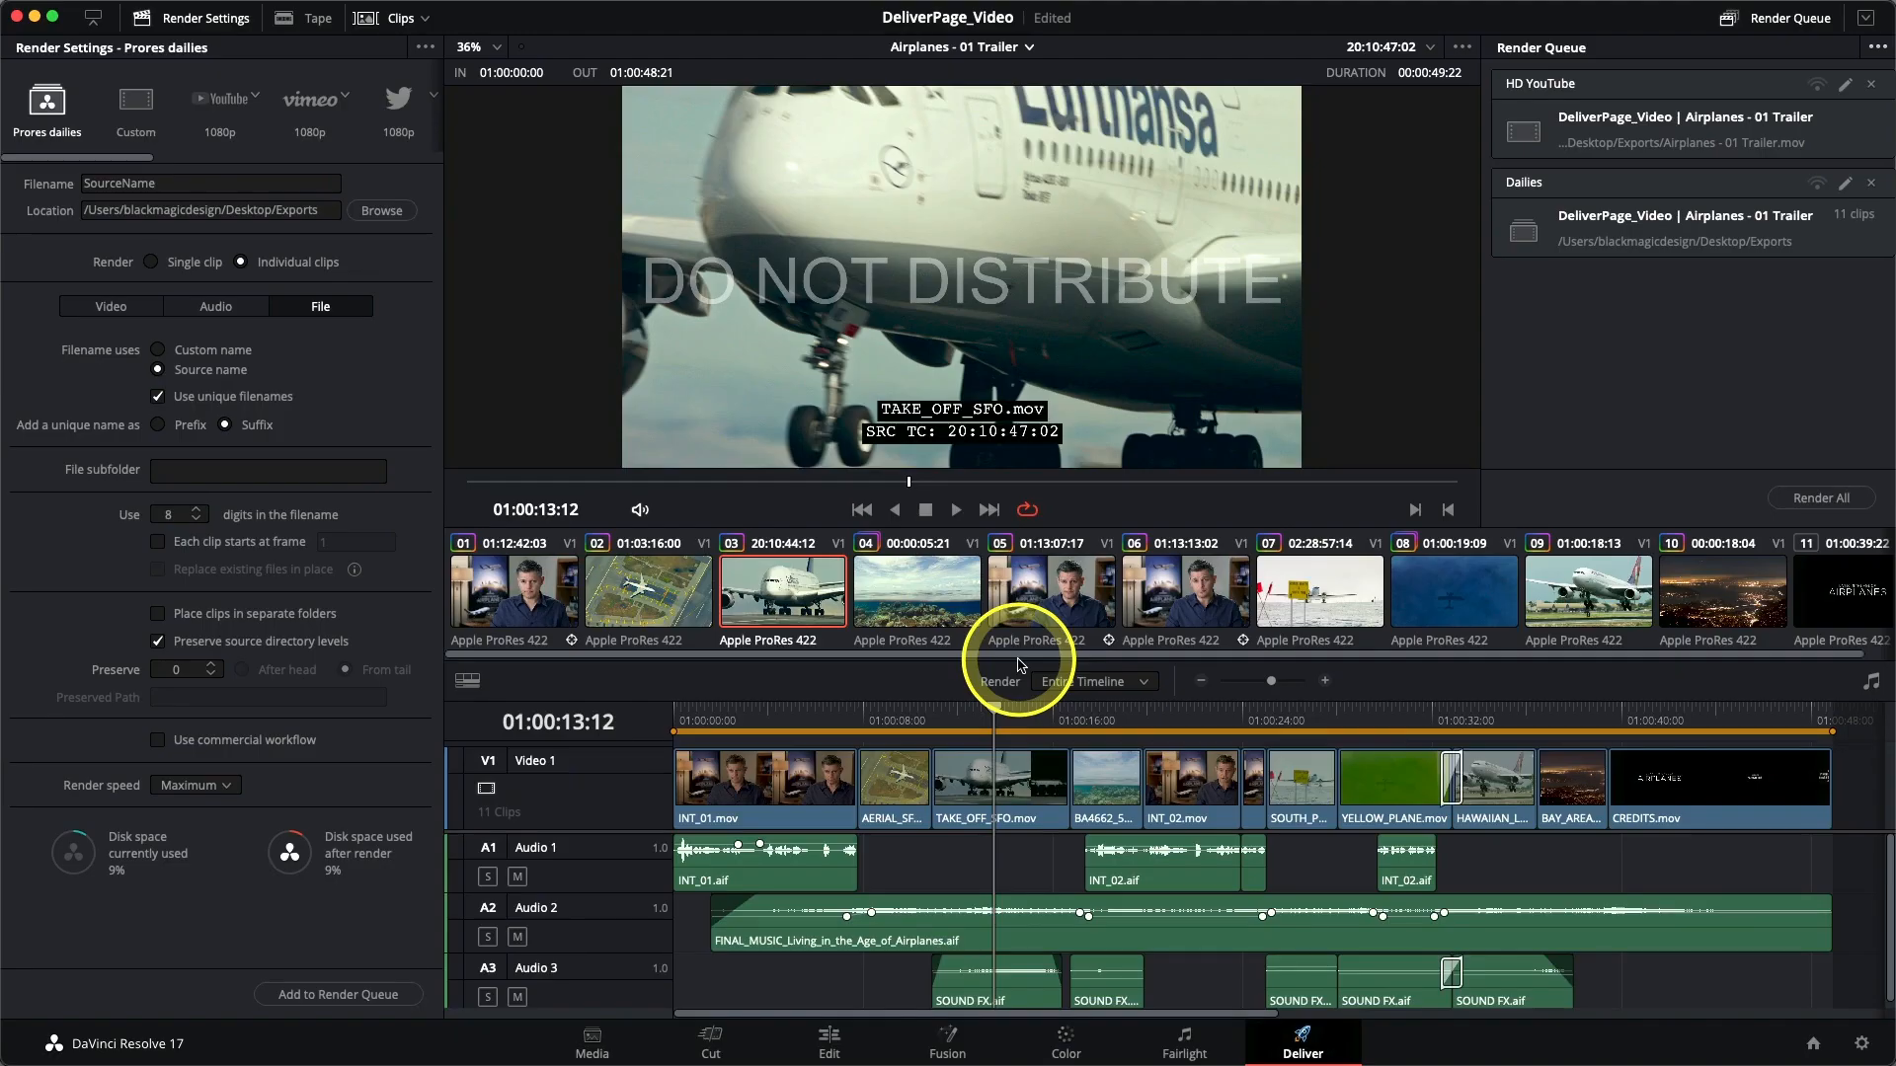
Switch to the Airplanes - 02 Alternative Trailer timeline.
click(944, 49)
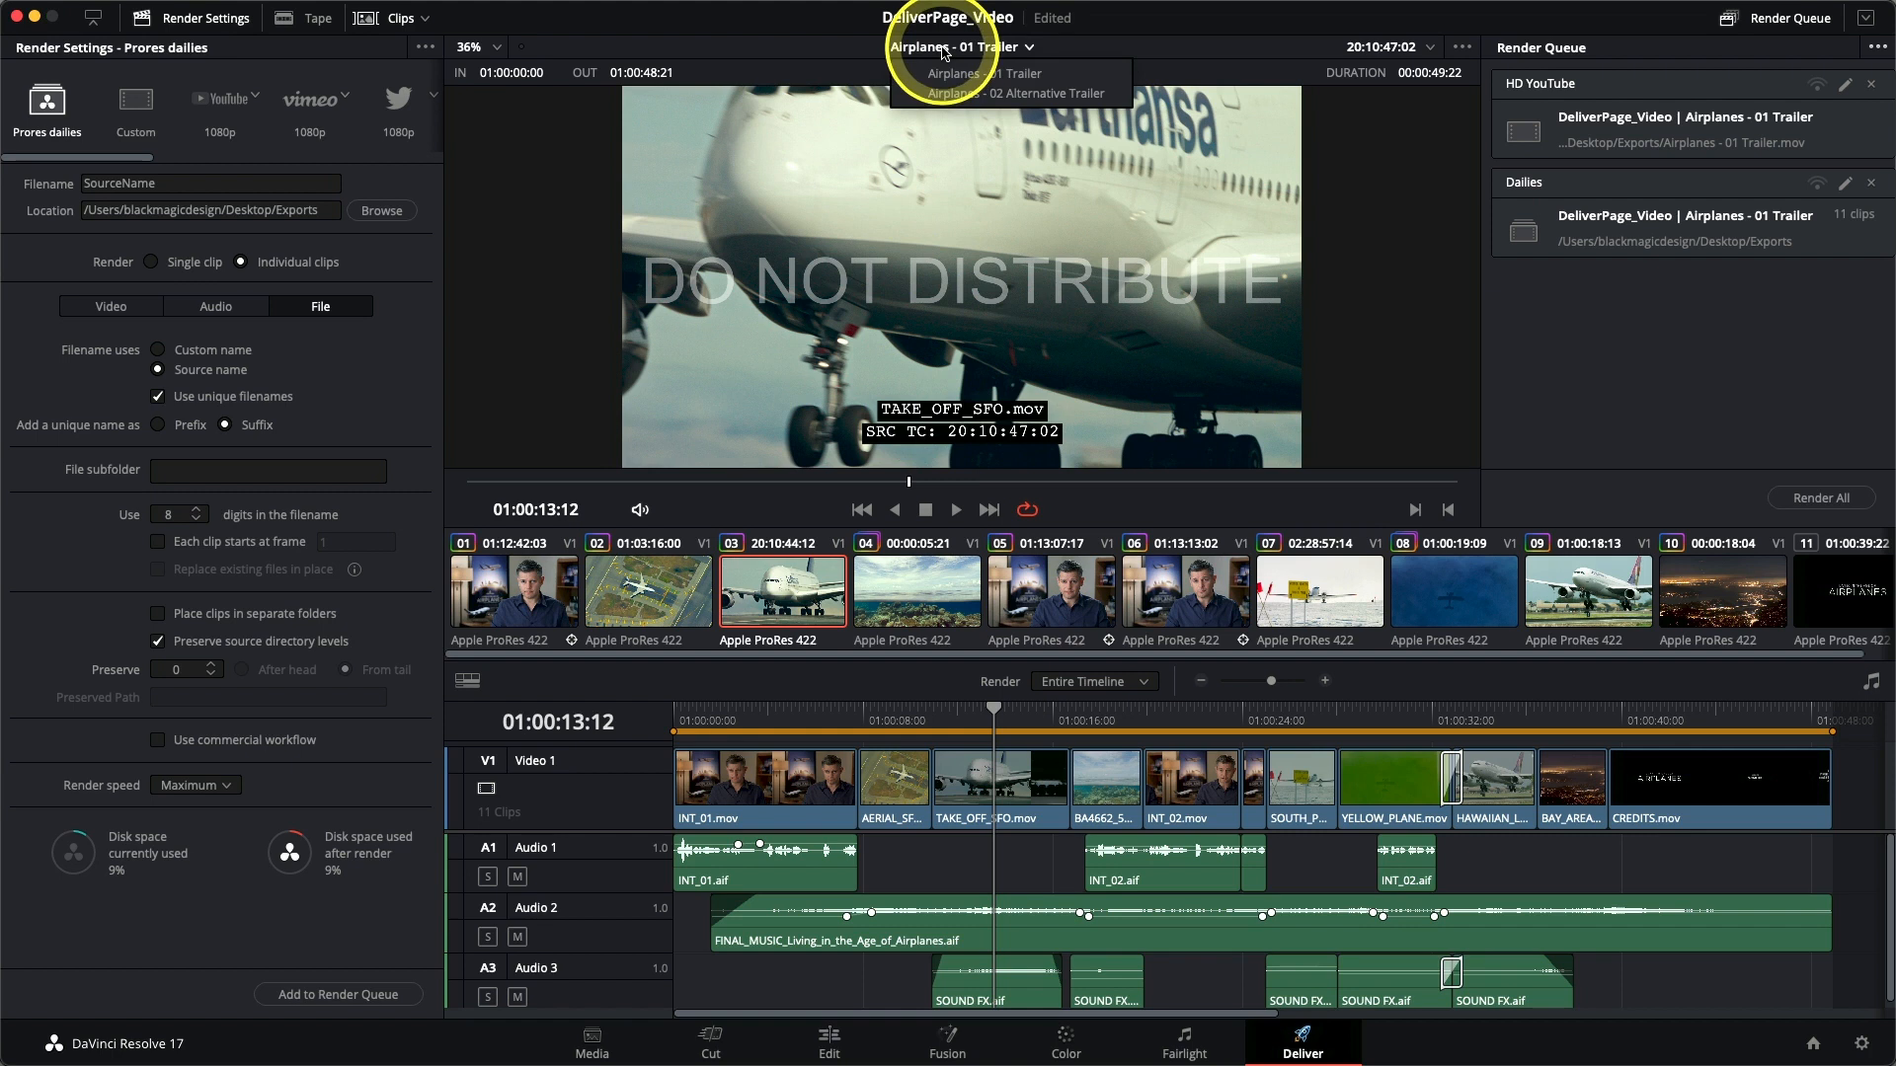
click(1016, 95)
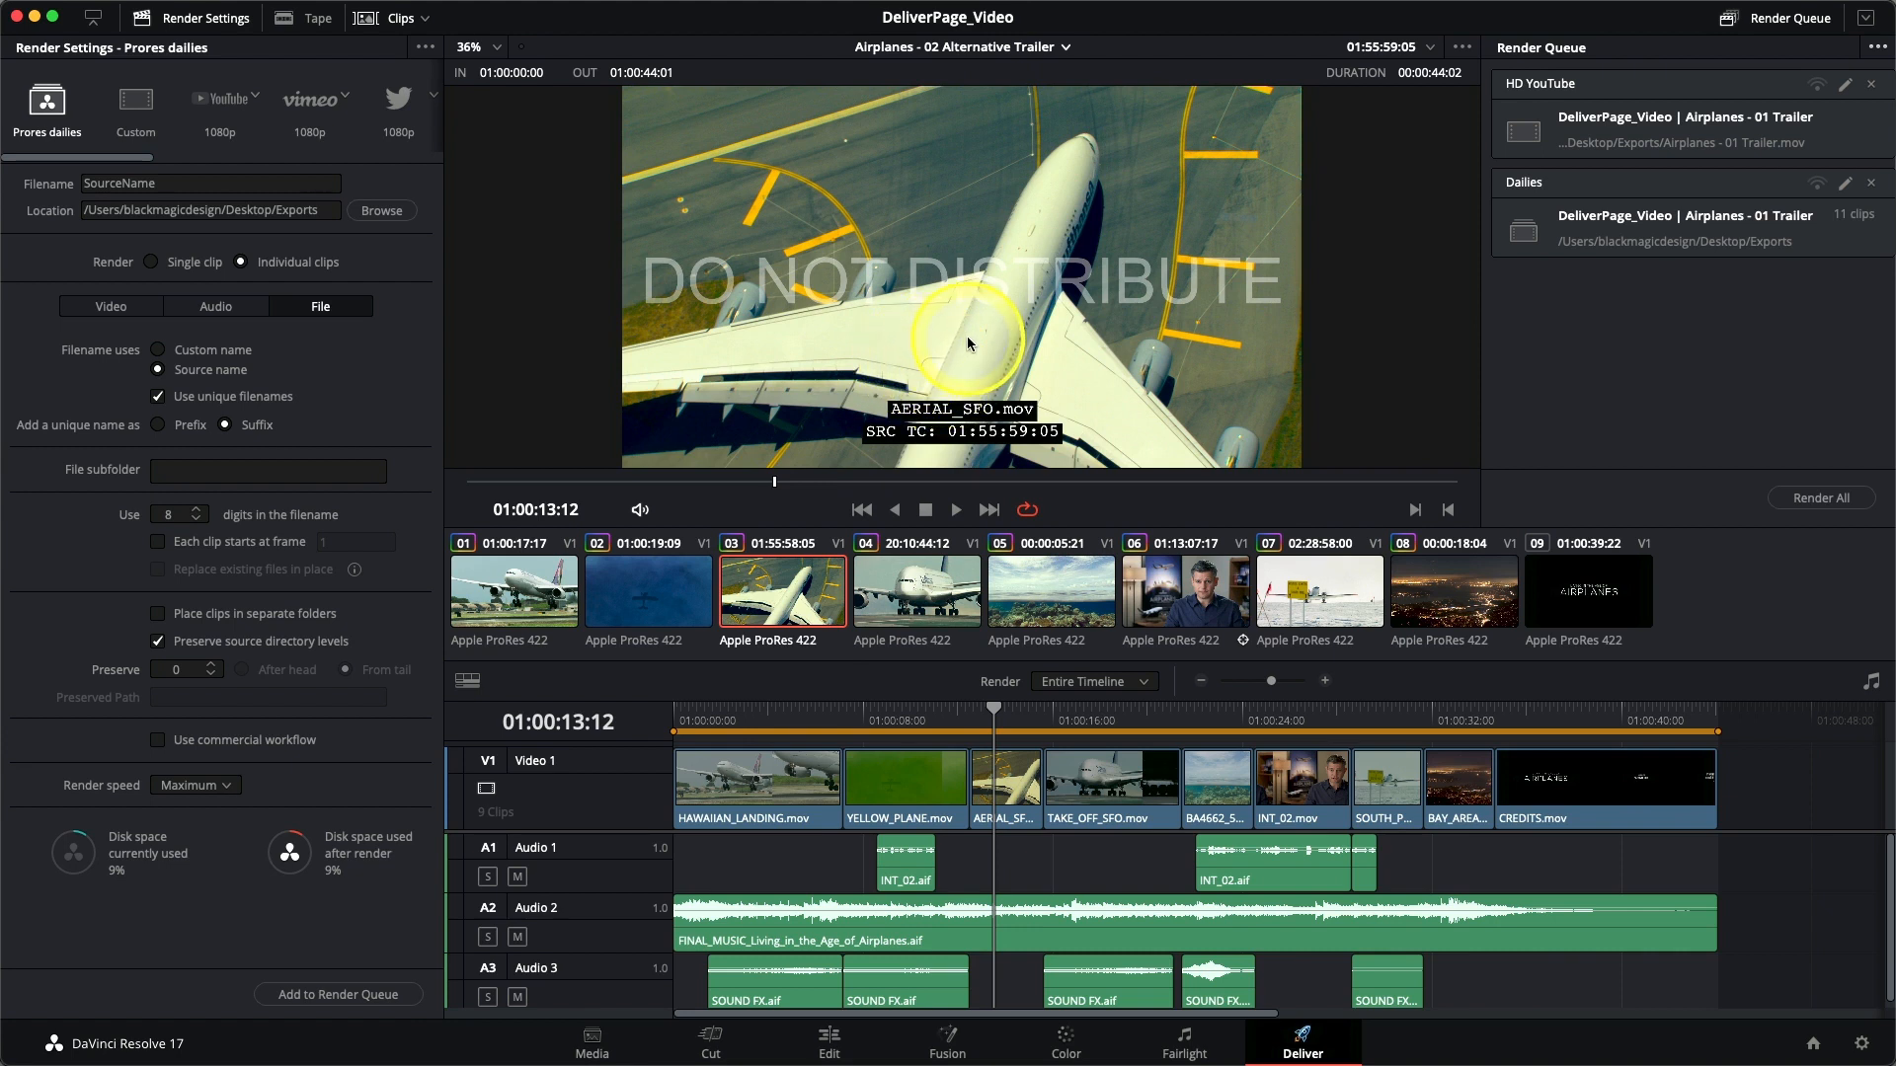
Try None for data burn-in in the advanced video settings and restore it to Same as project.
click(109, 307)
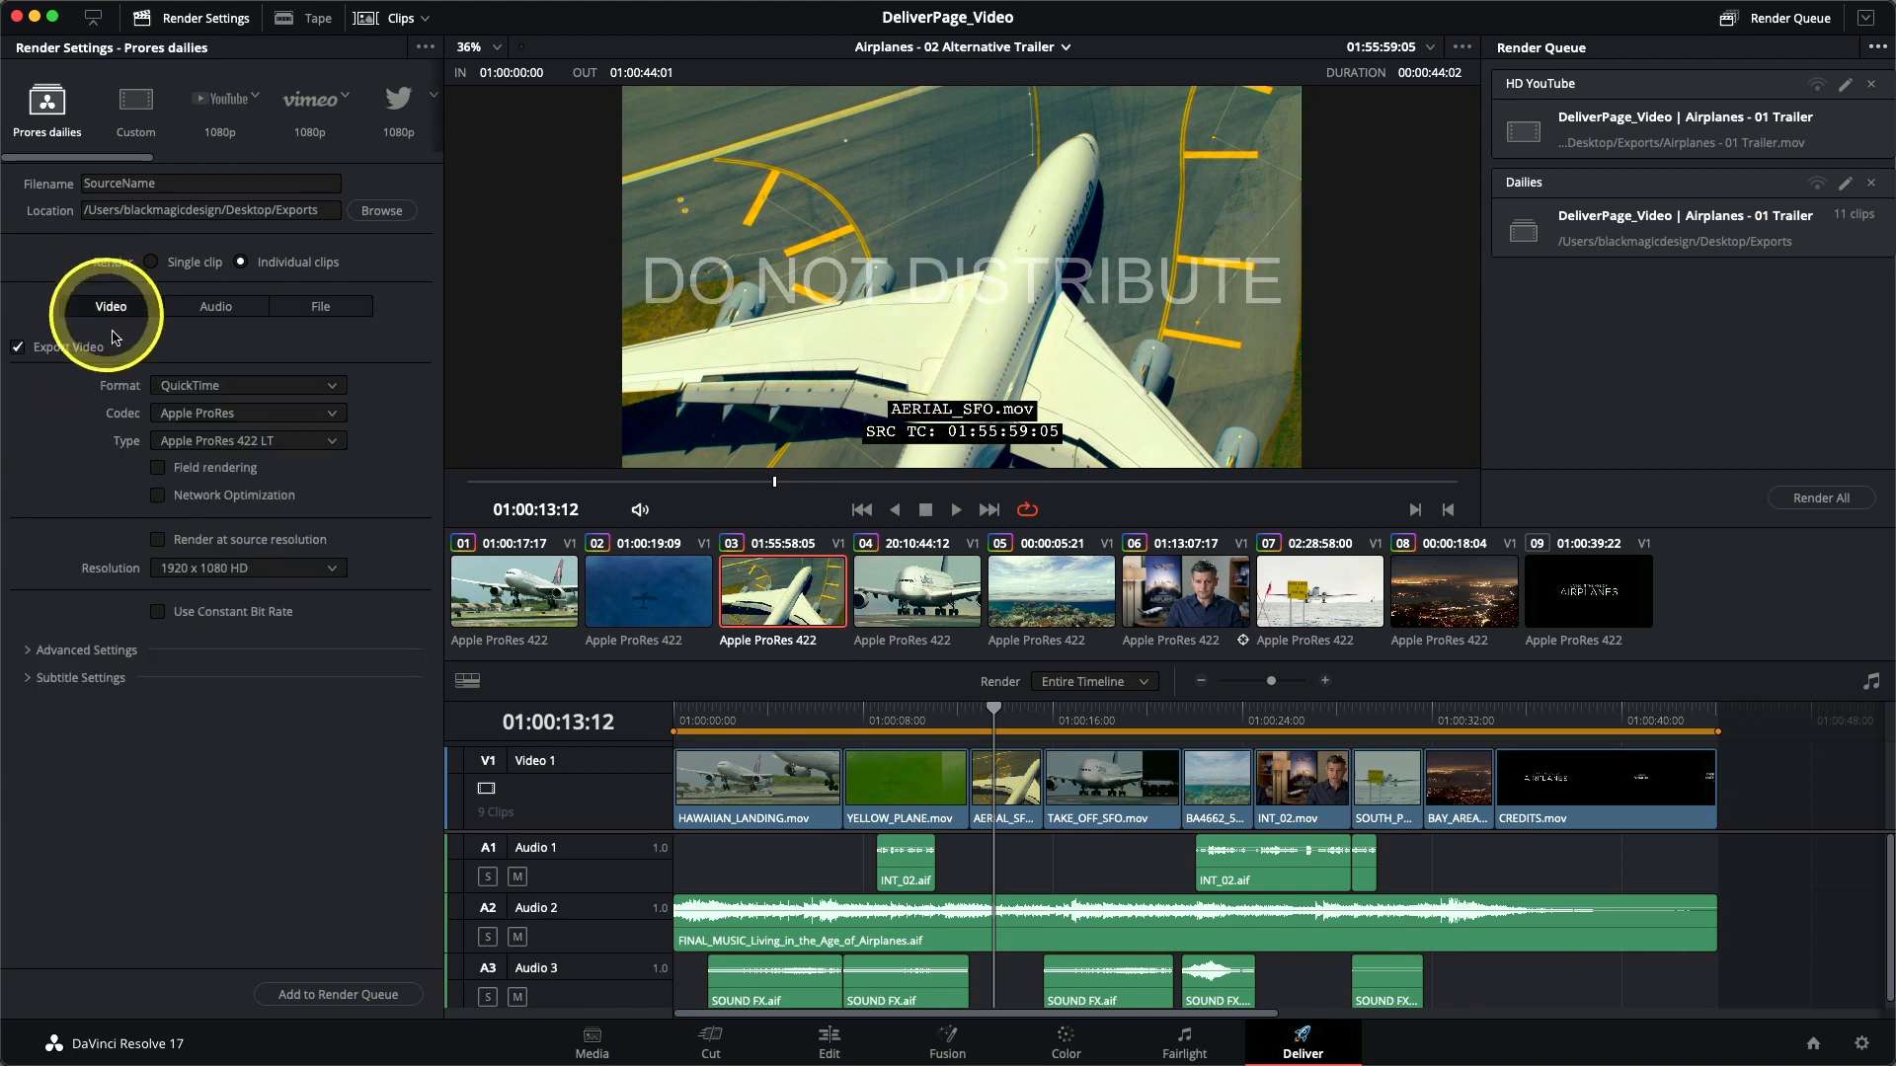
click(83, 651)
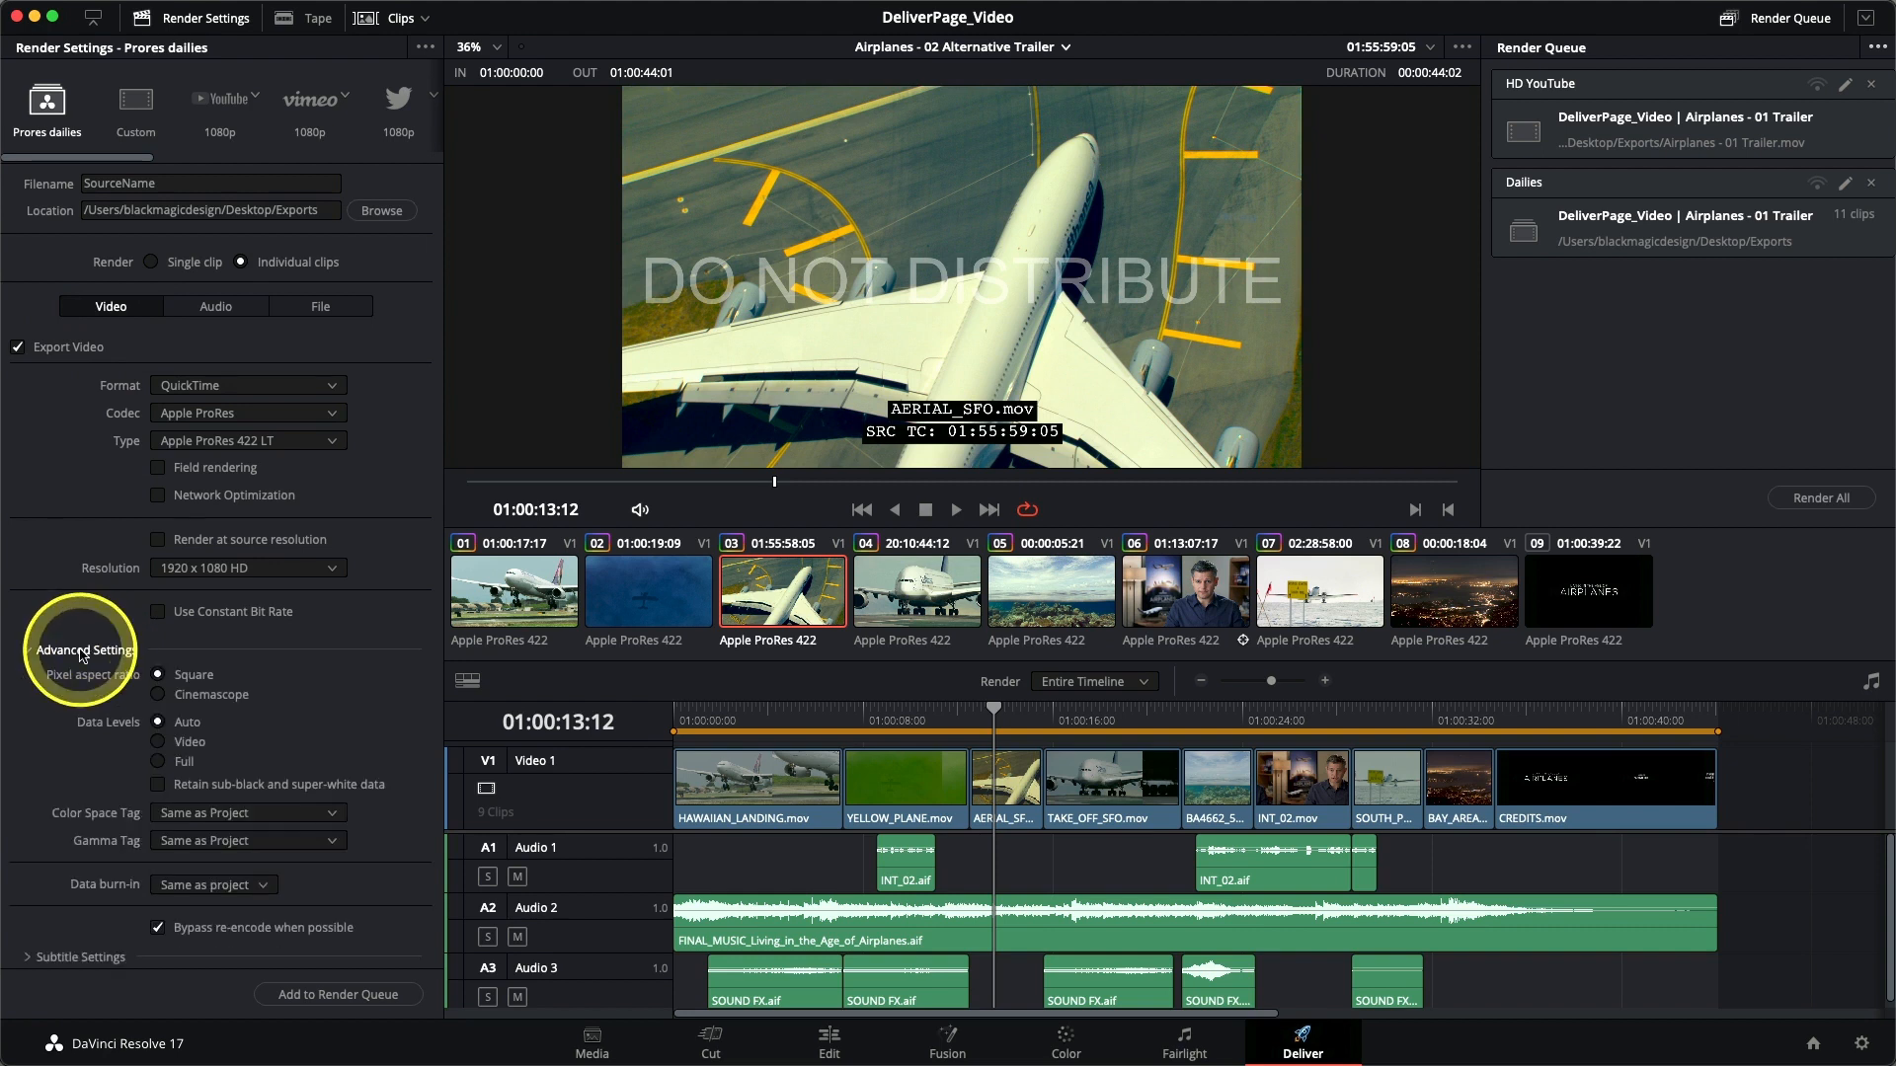
scroll(86, 681, down, 3)
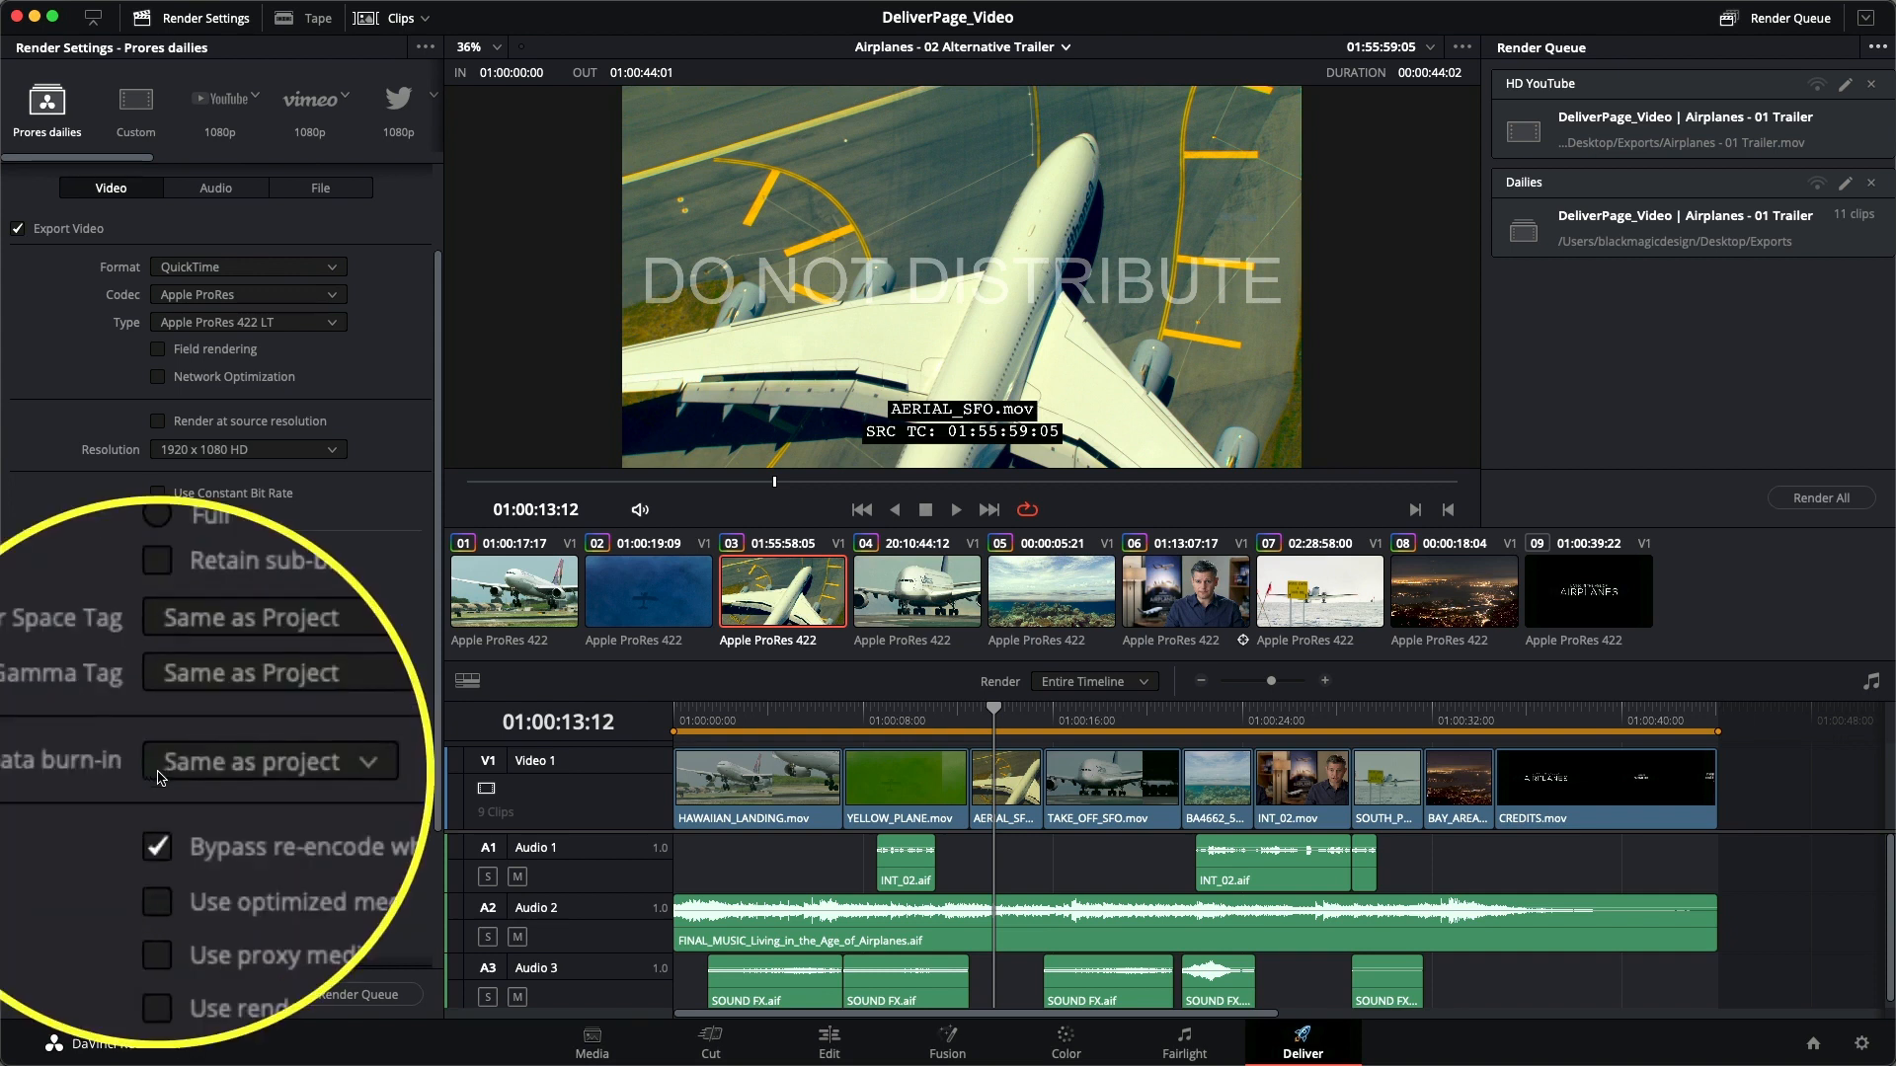
click(187, 768)
click(180, 814)
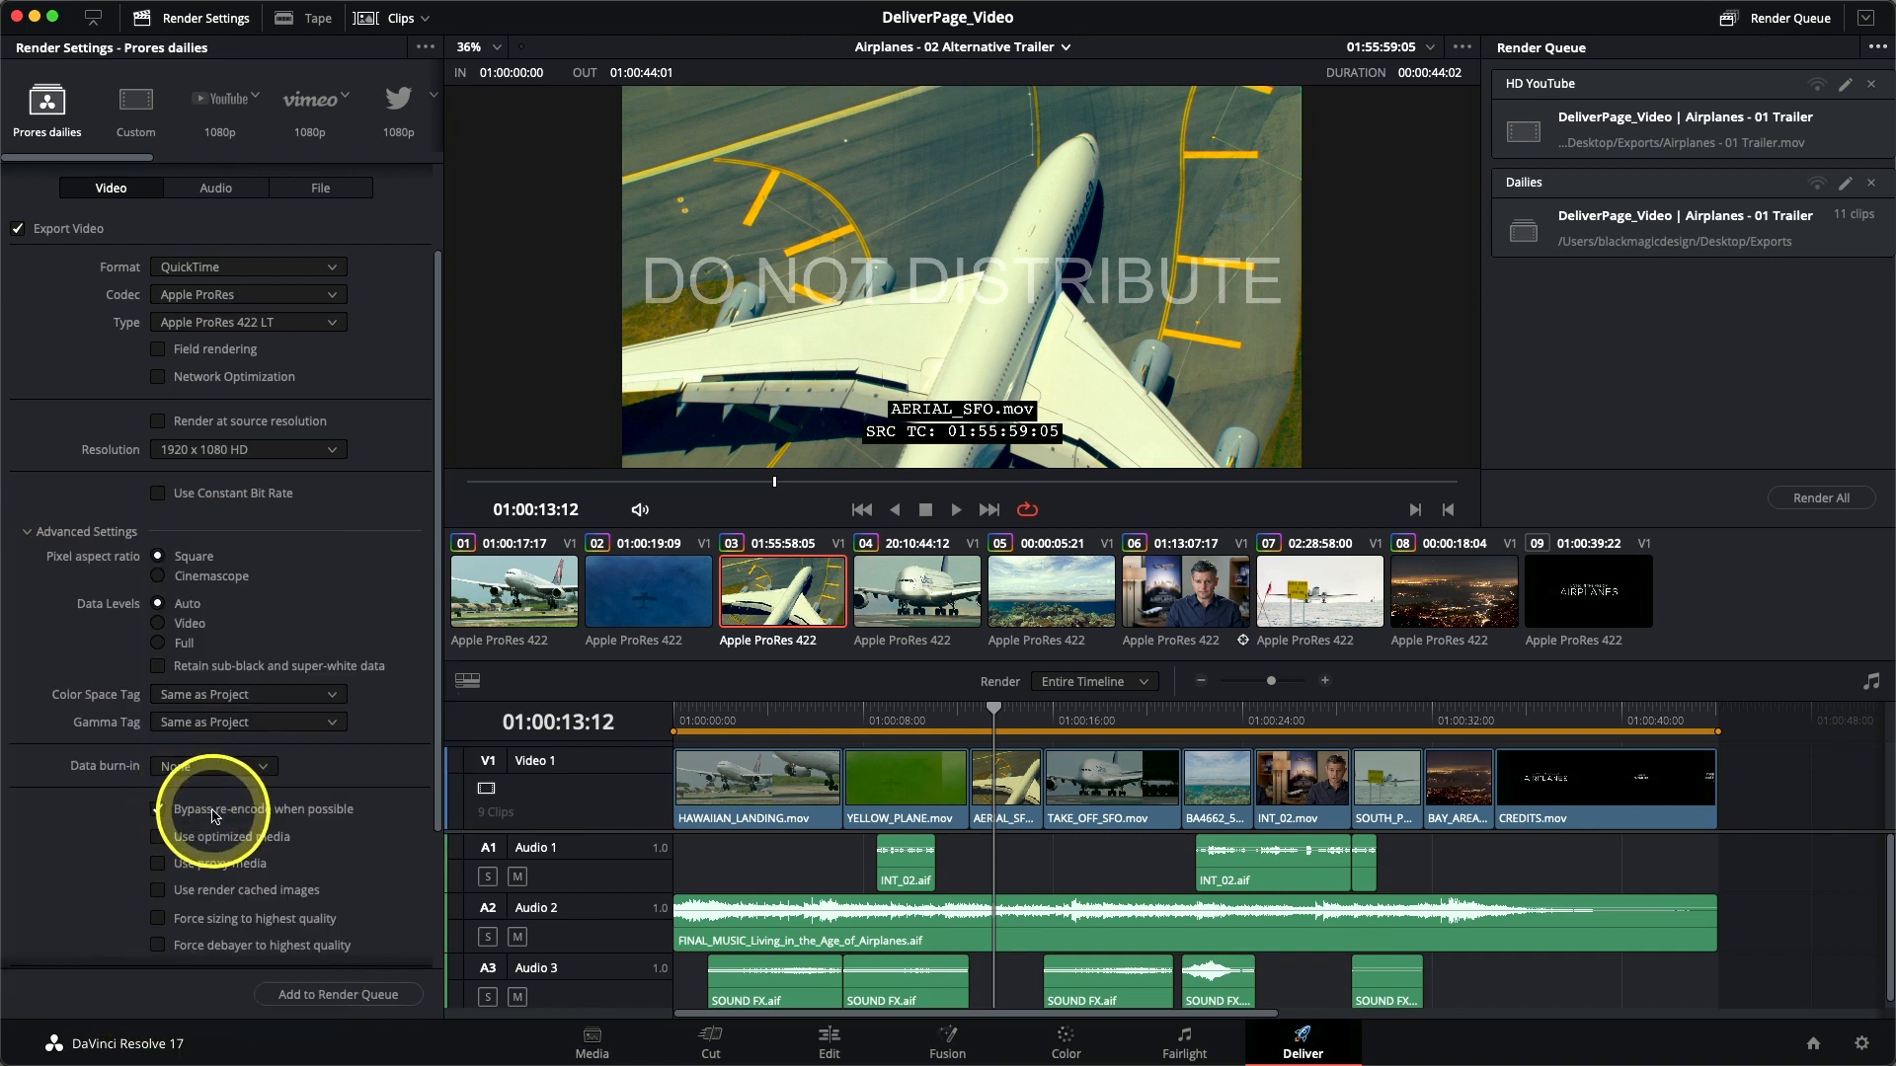
click(219, 766)
click(229, 811)
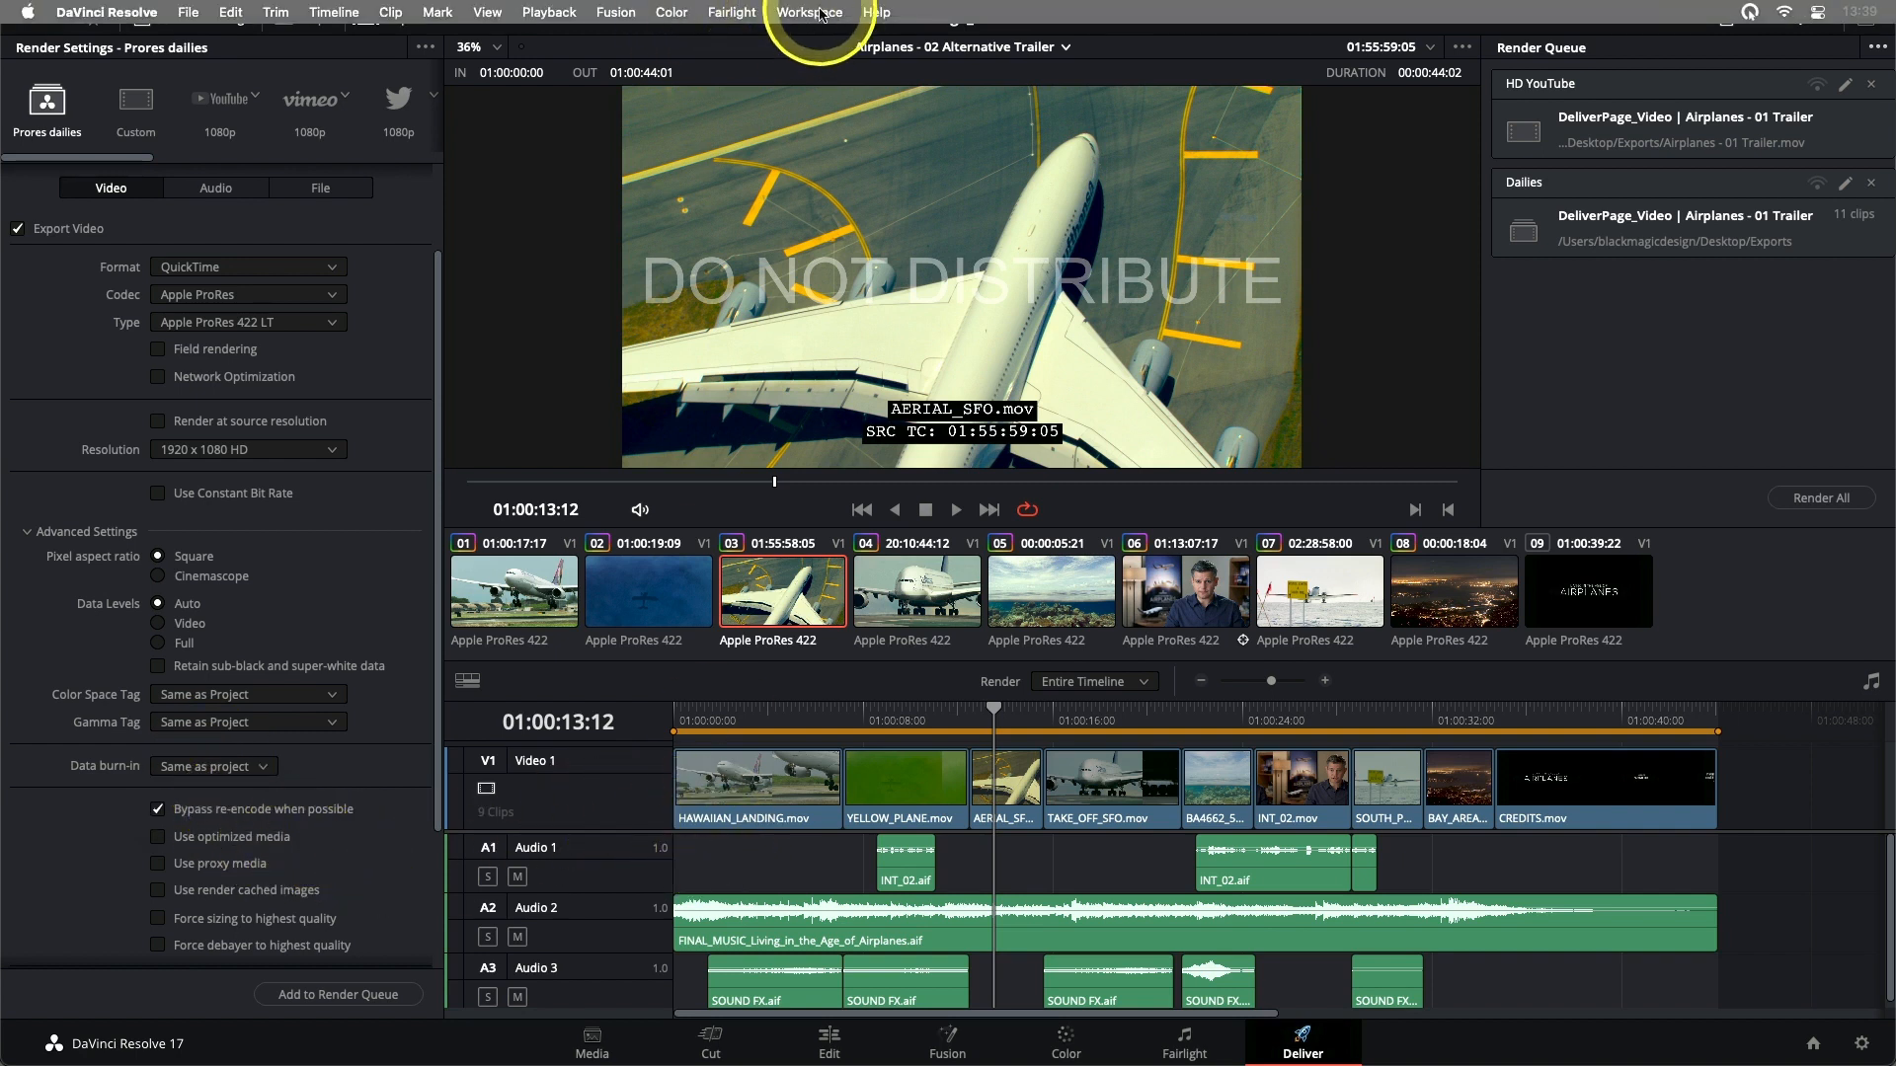
Reset all project data burn-ins, clearing the source timecode, source clip name and custom text, and close the Data Burn-In window.
click(811, 12)
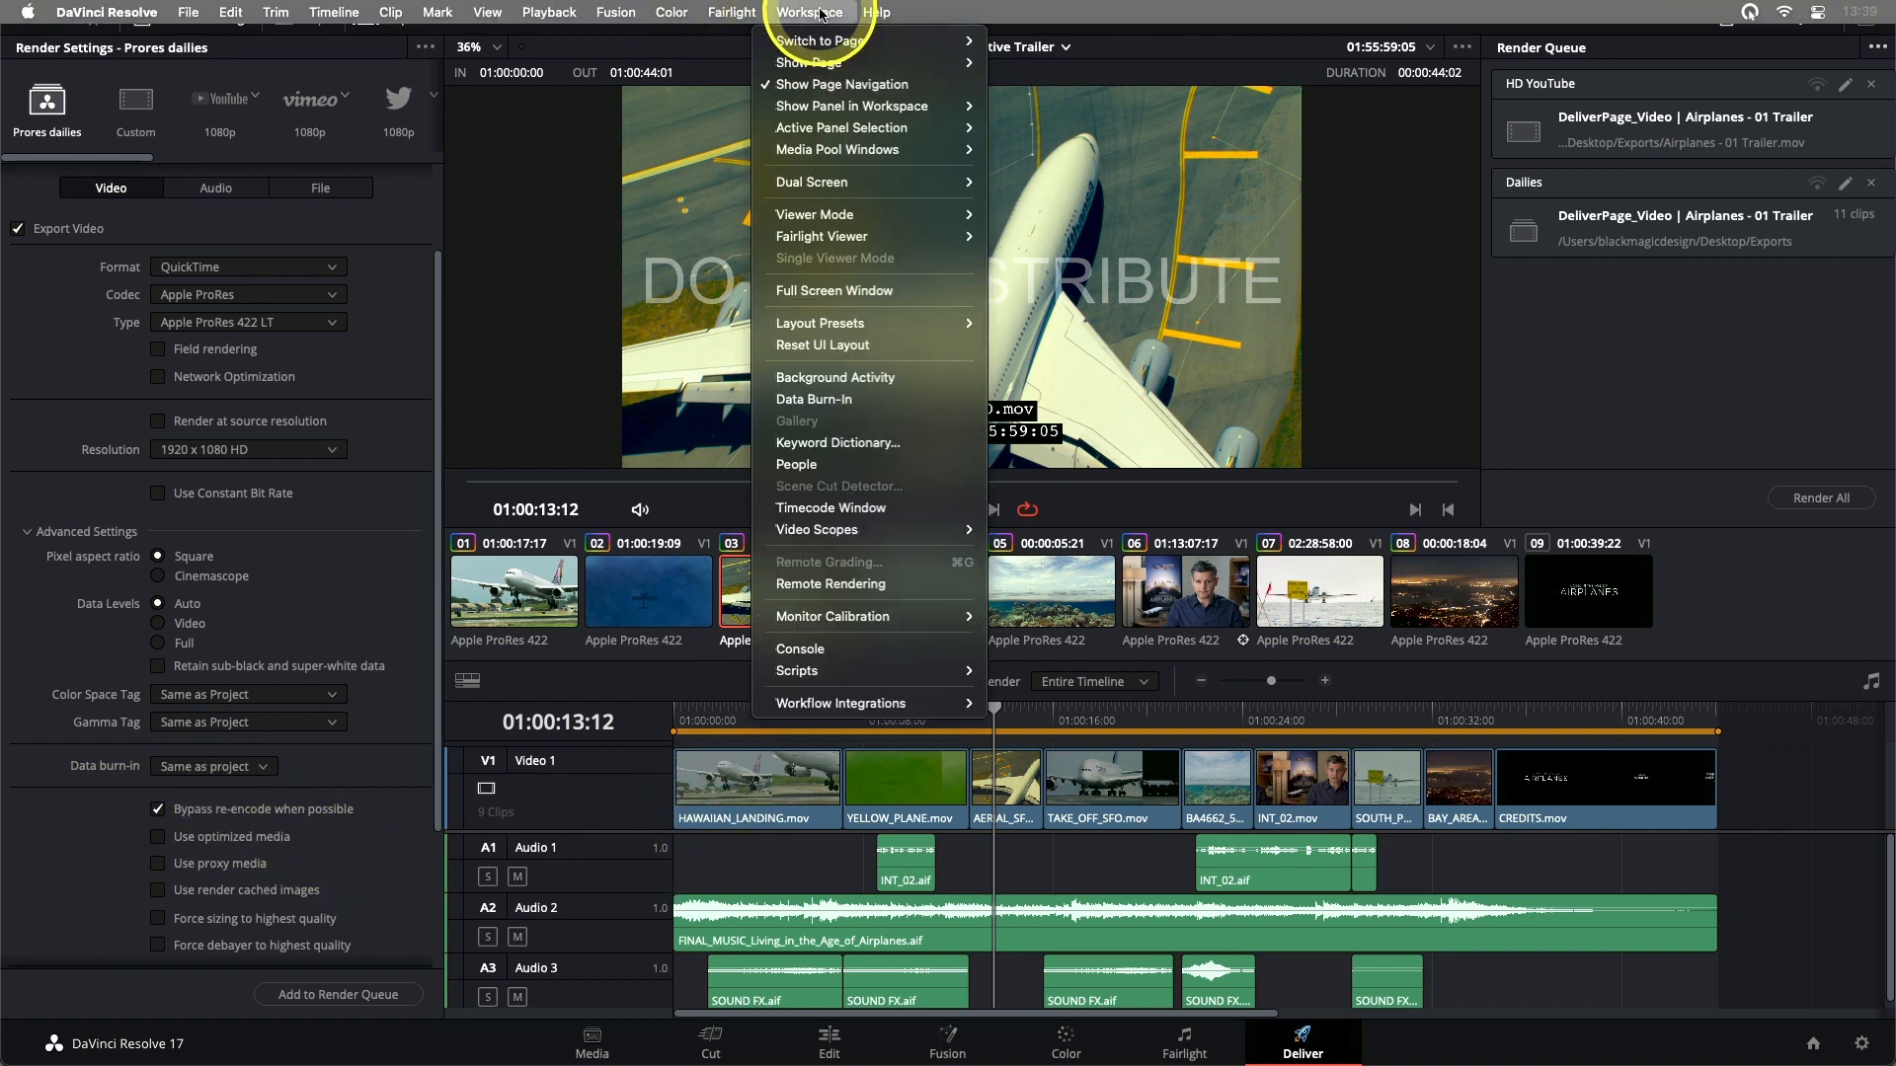
click(816, 400)
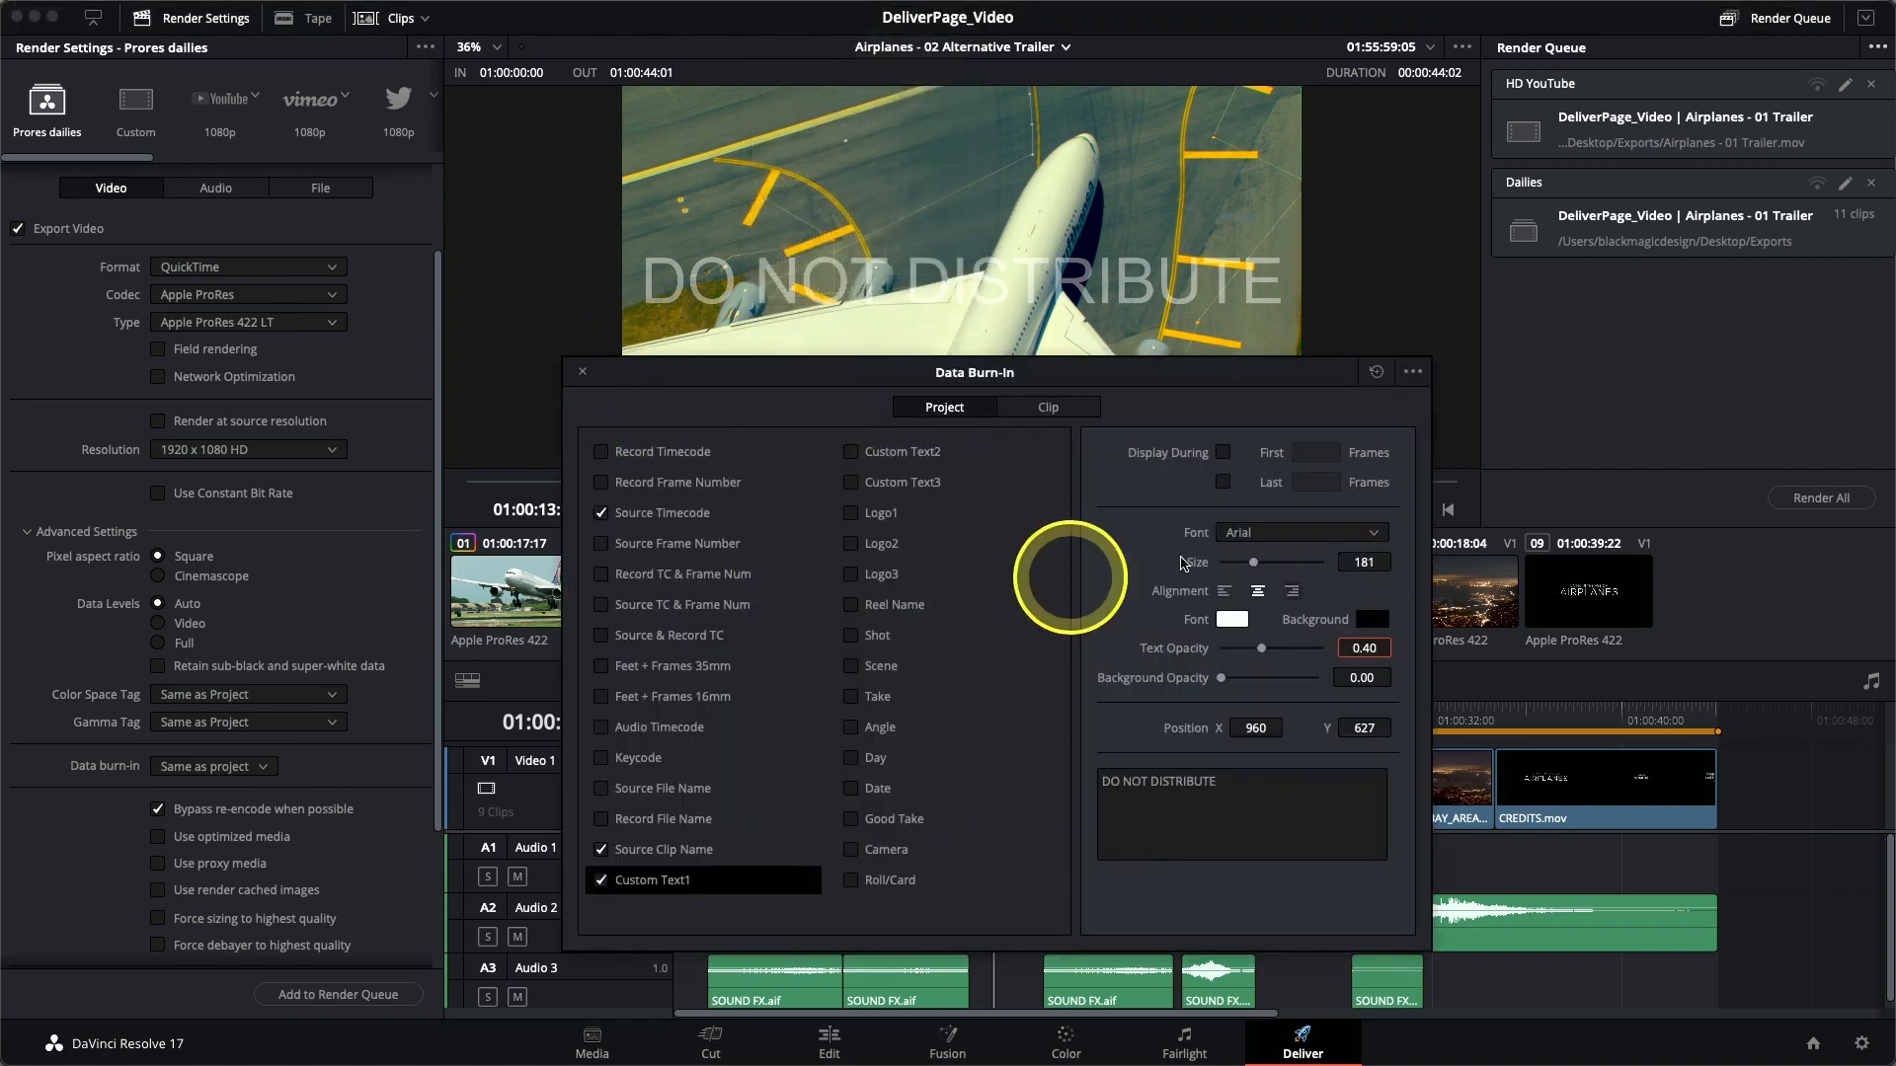
click(1377, 373)
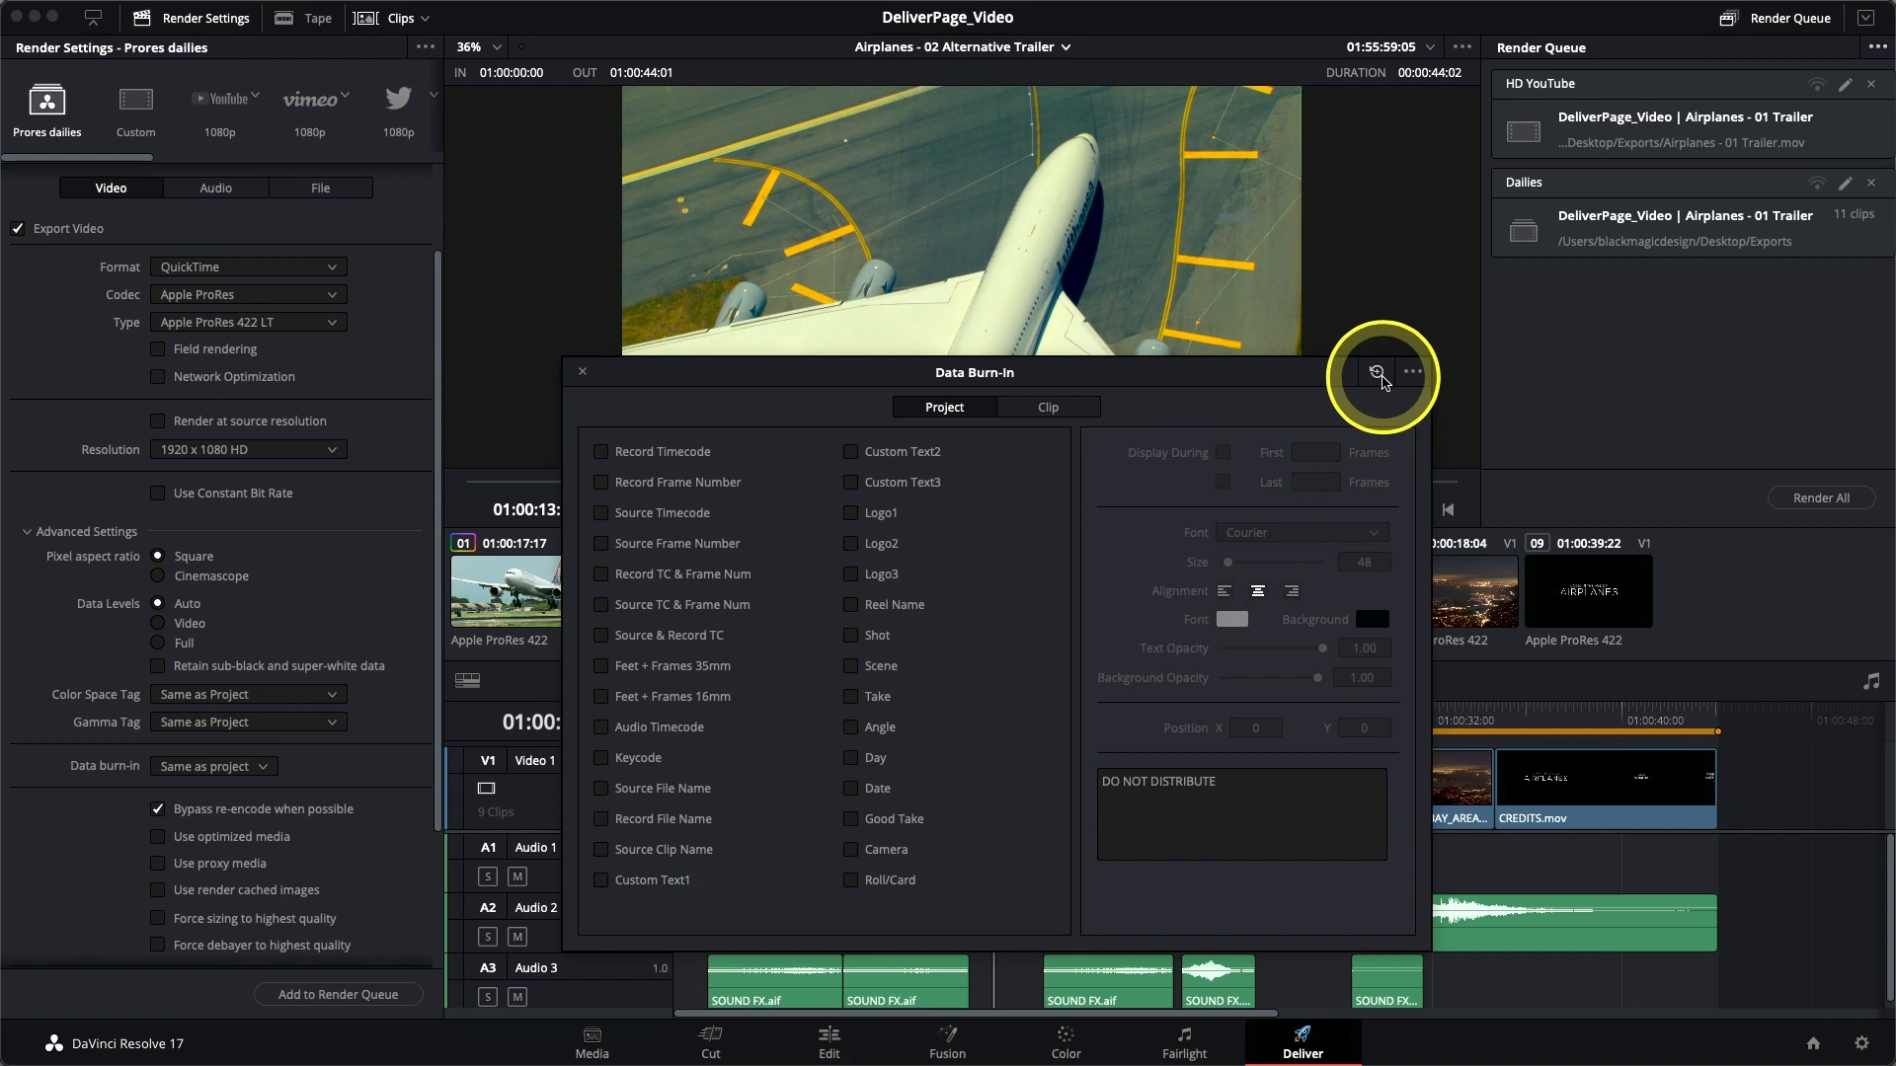
drag(1206, 374, 1212, 520)
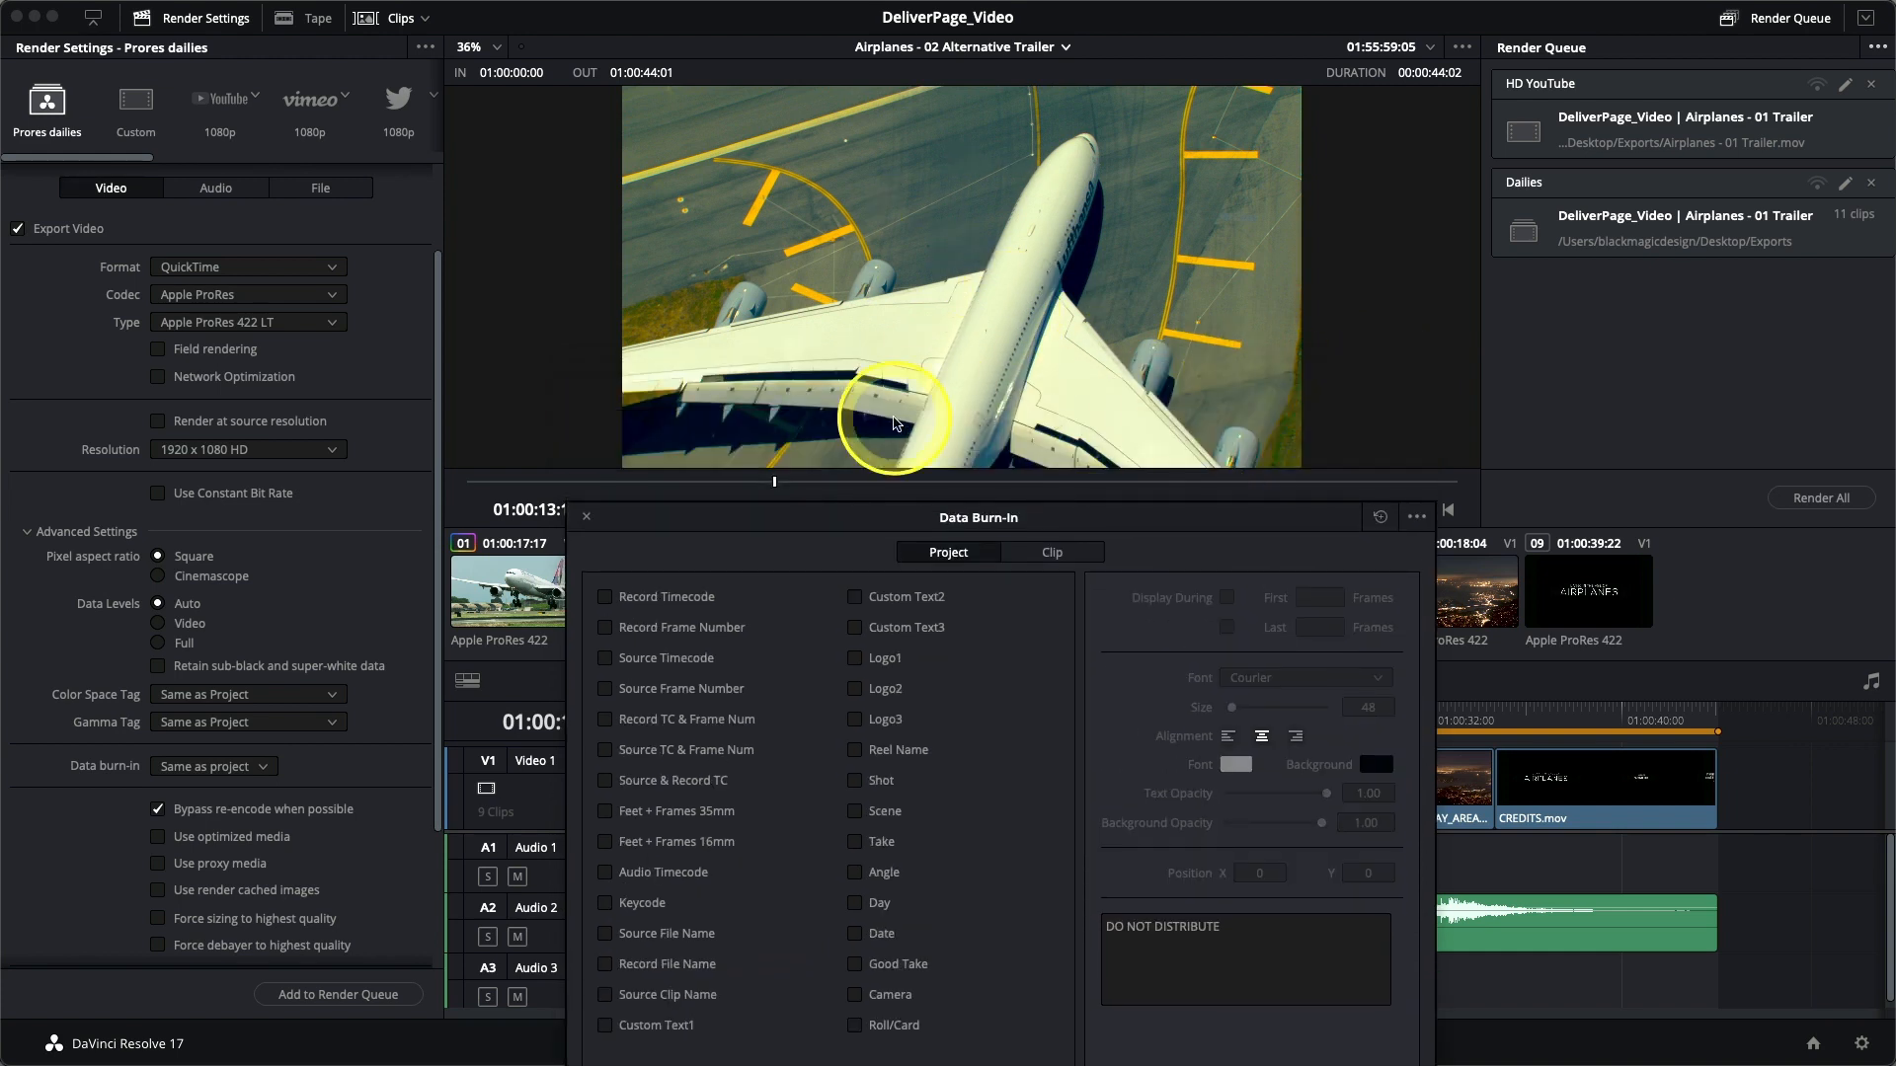
click(586, 517)
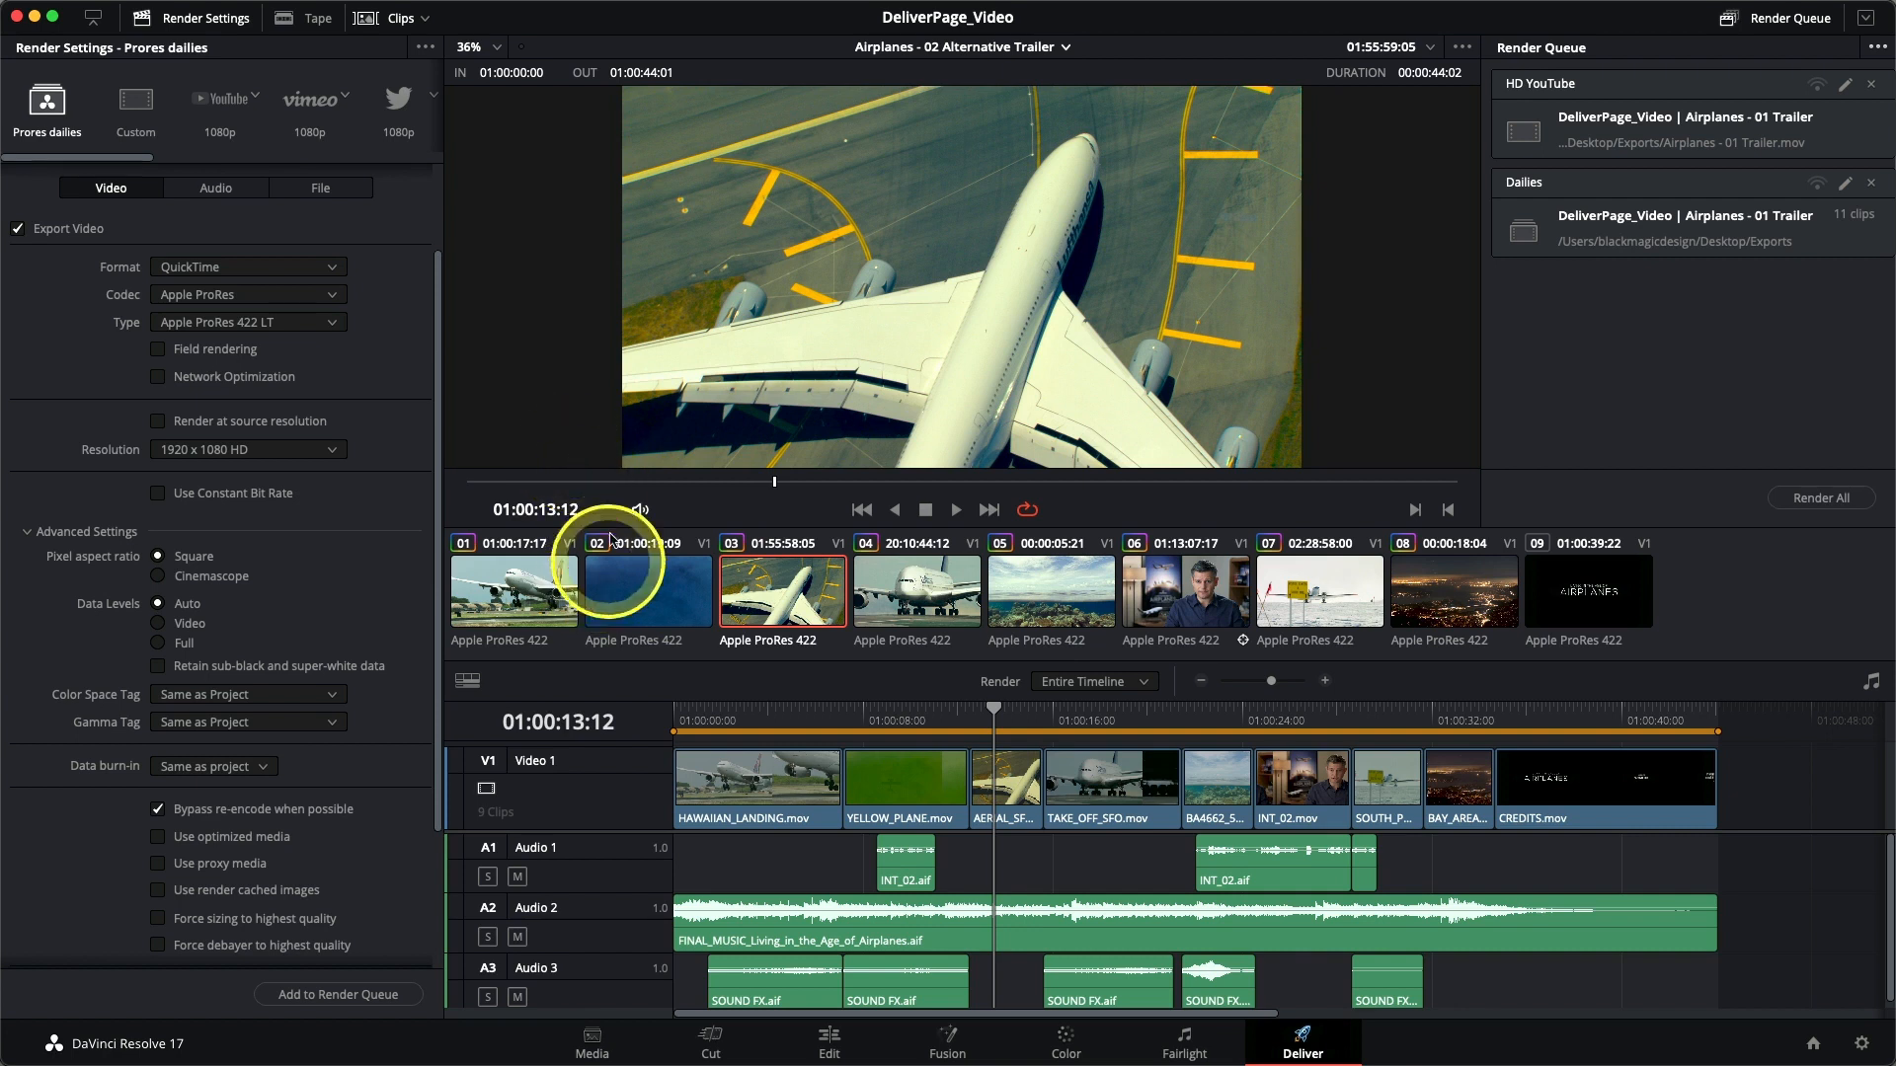
Add a render job with the YouTube 1080p preset to the Render Queue and rename it Teaser Trailer.
click(223, 121)
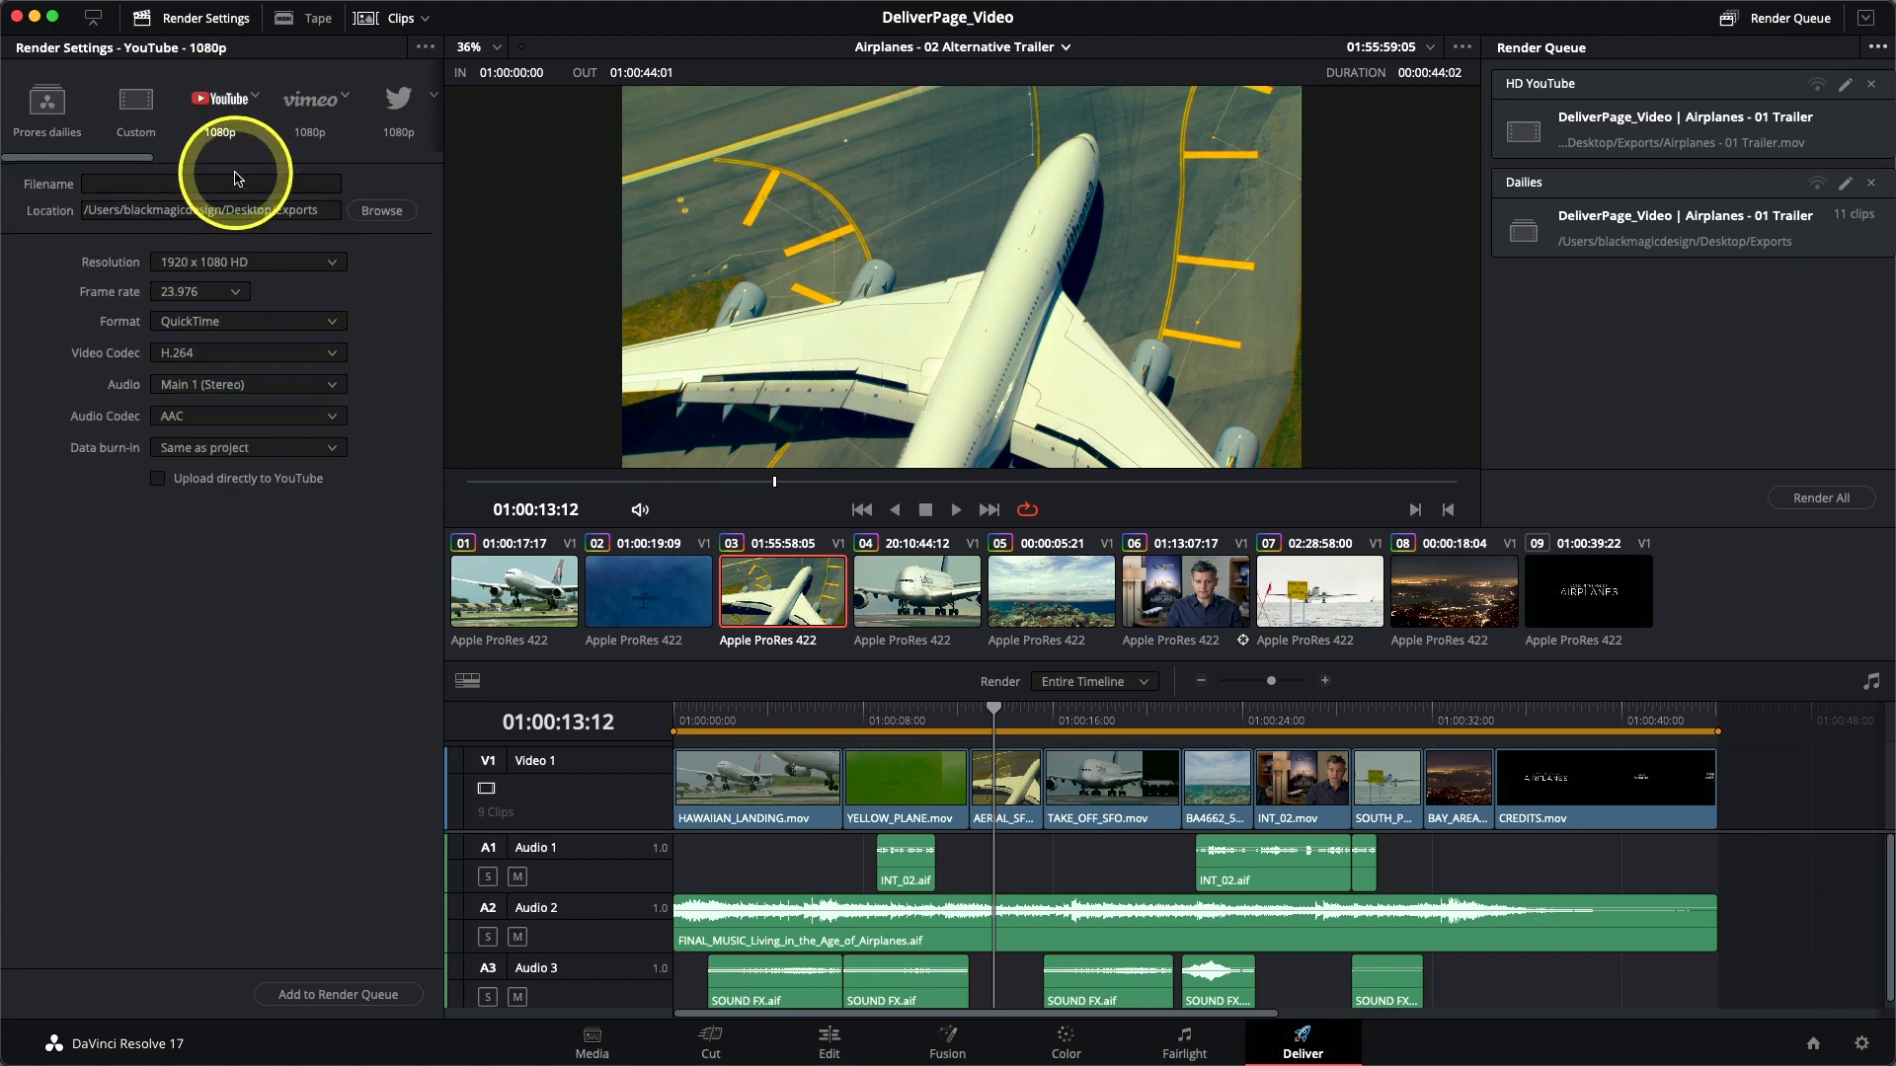
click(317, 995)
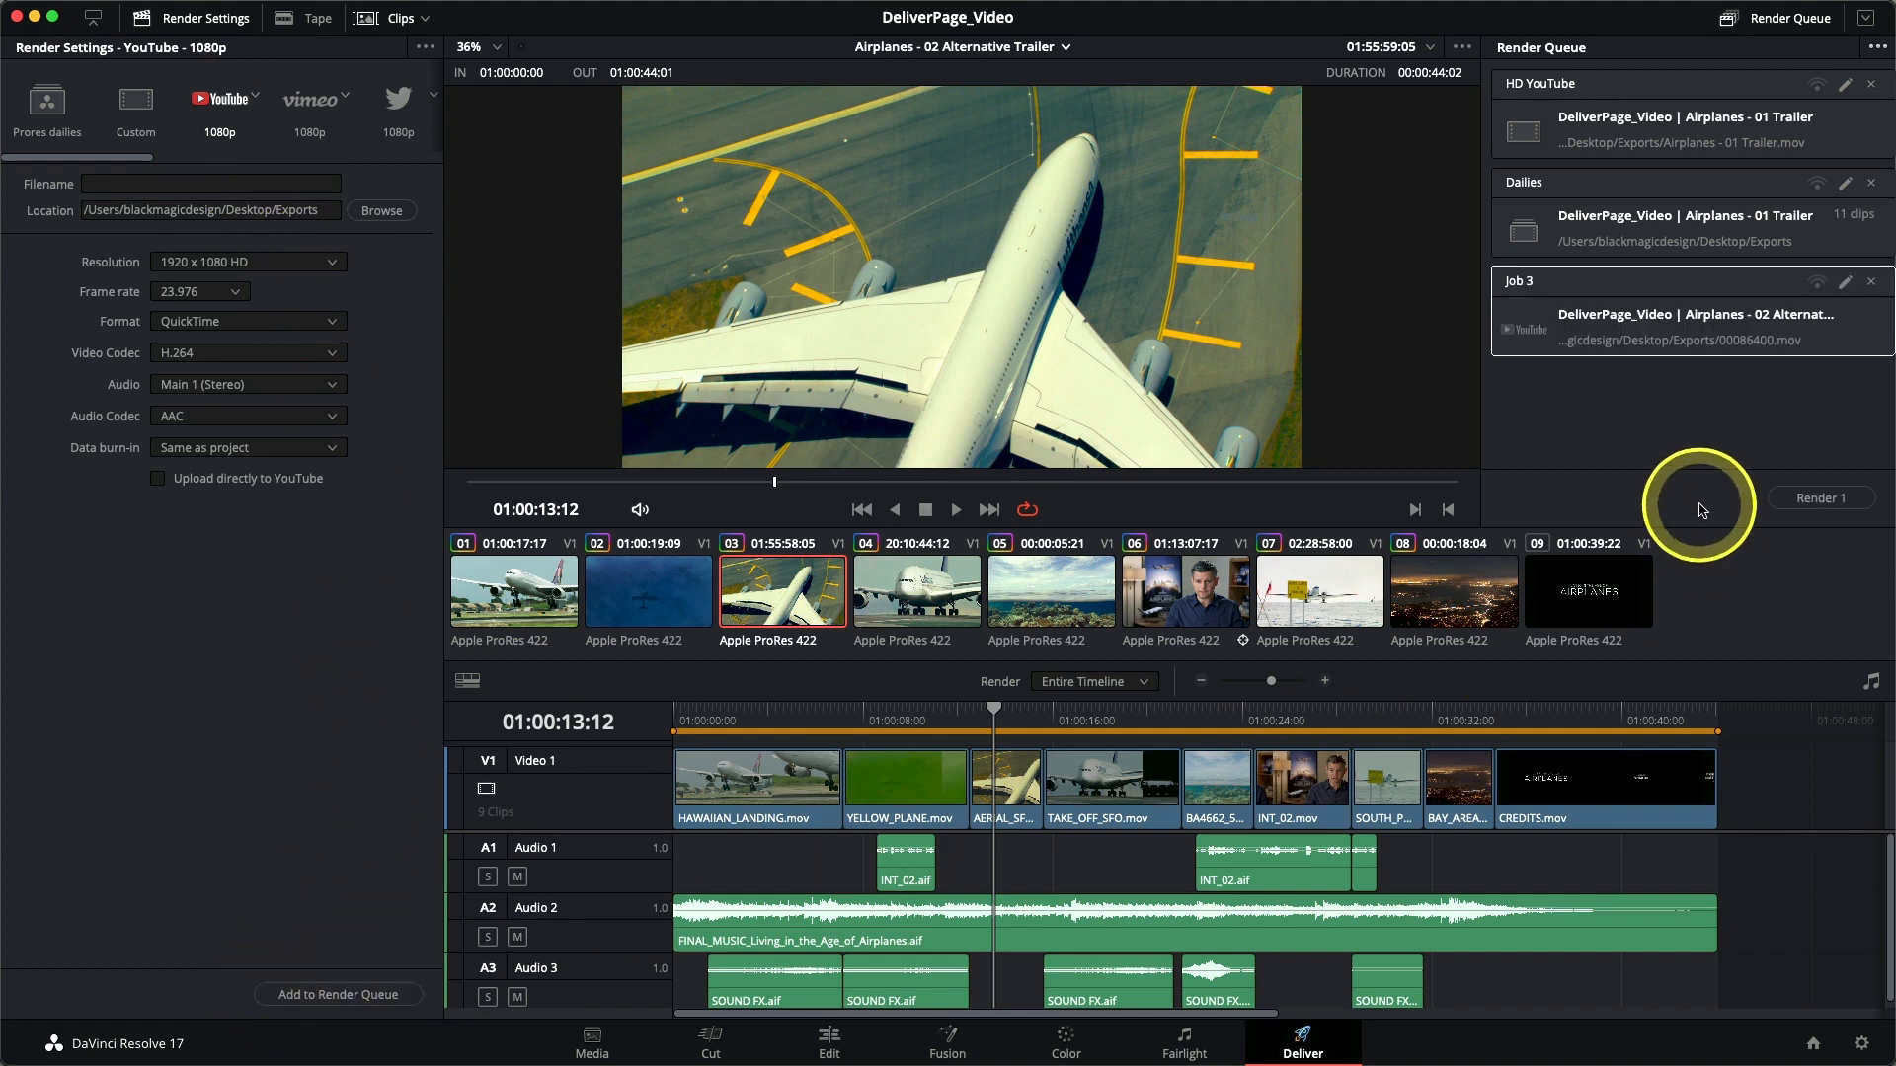
double_click(1521, 282)
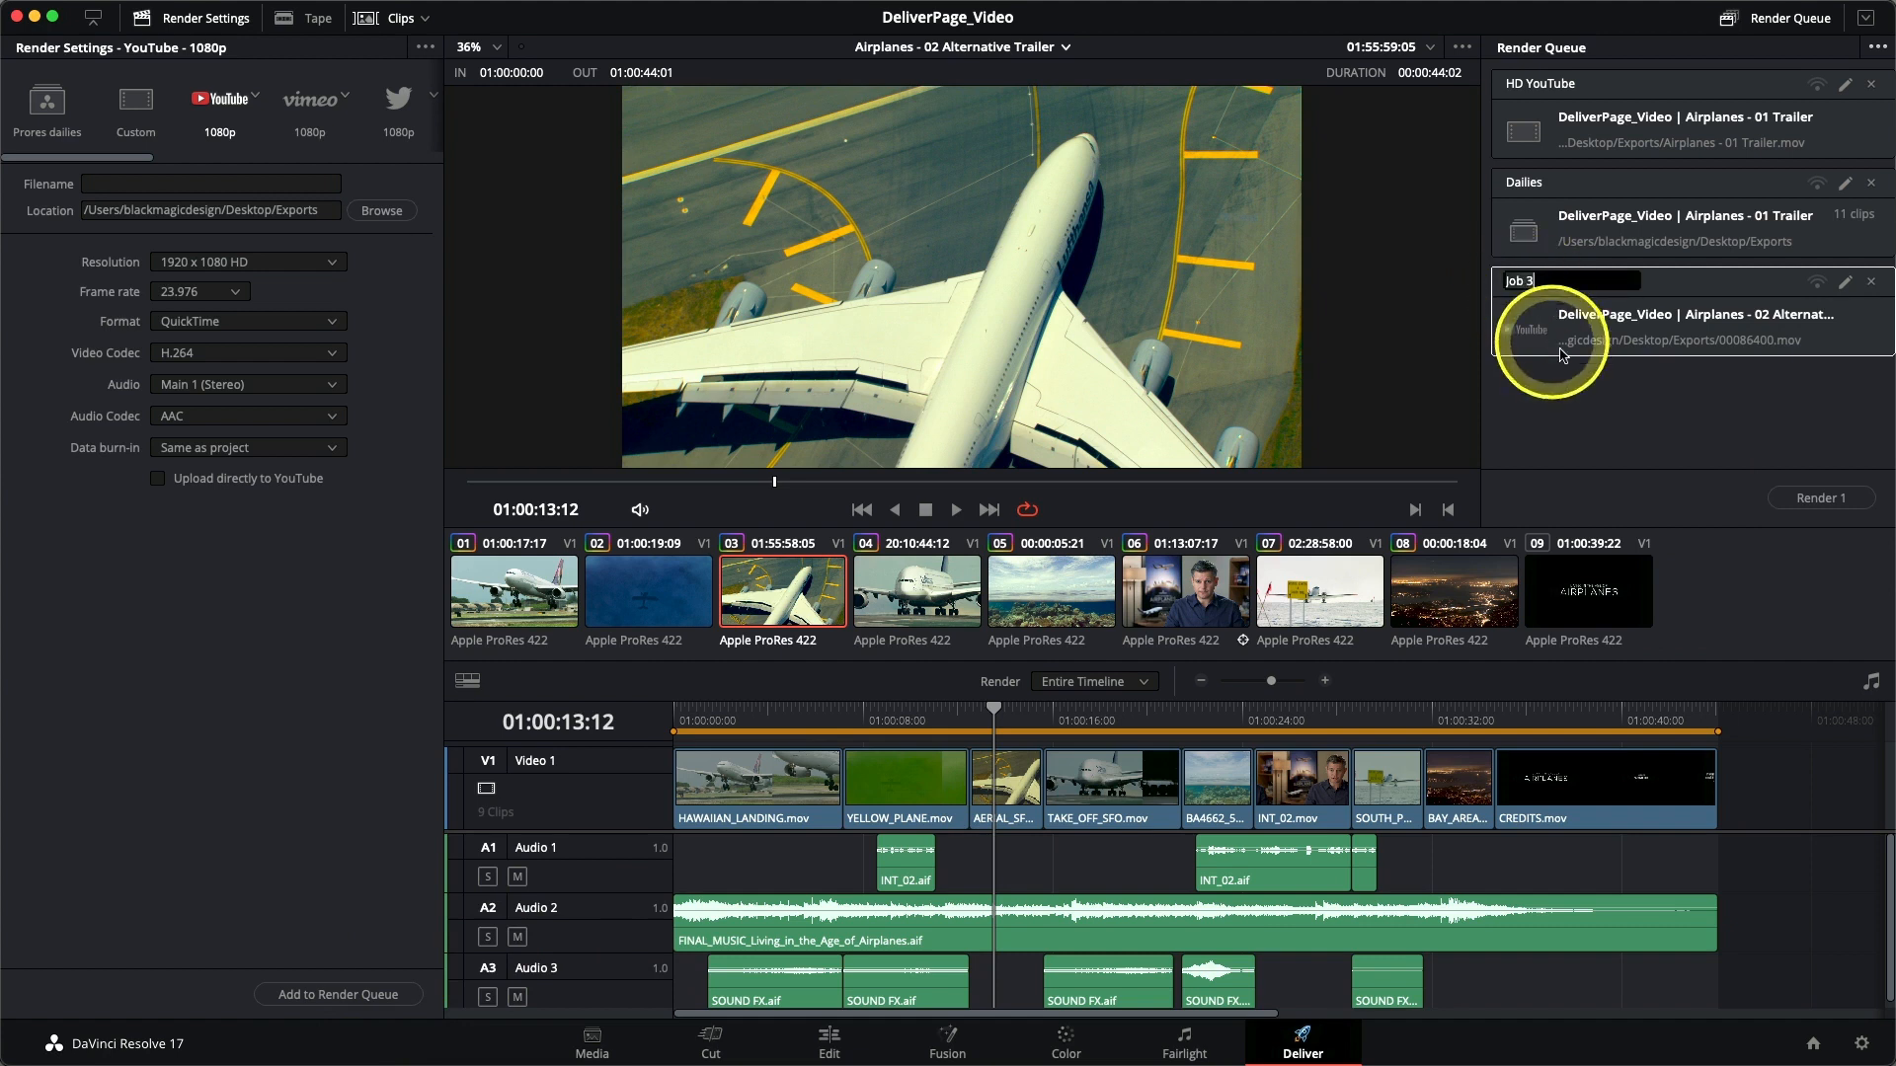
text(Teaser Trailer)
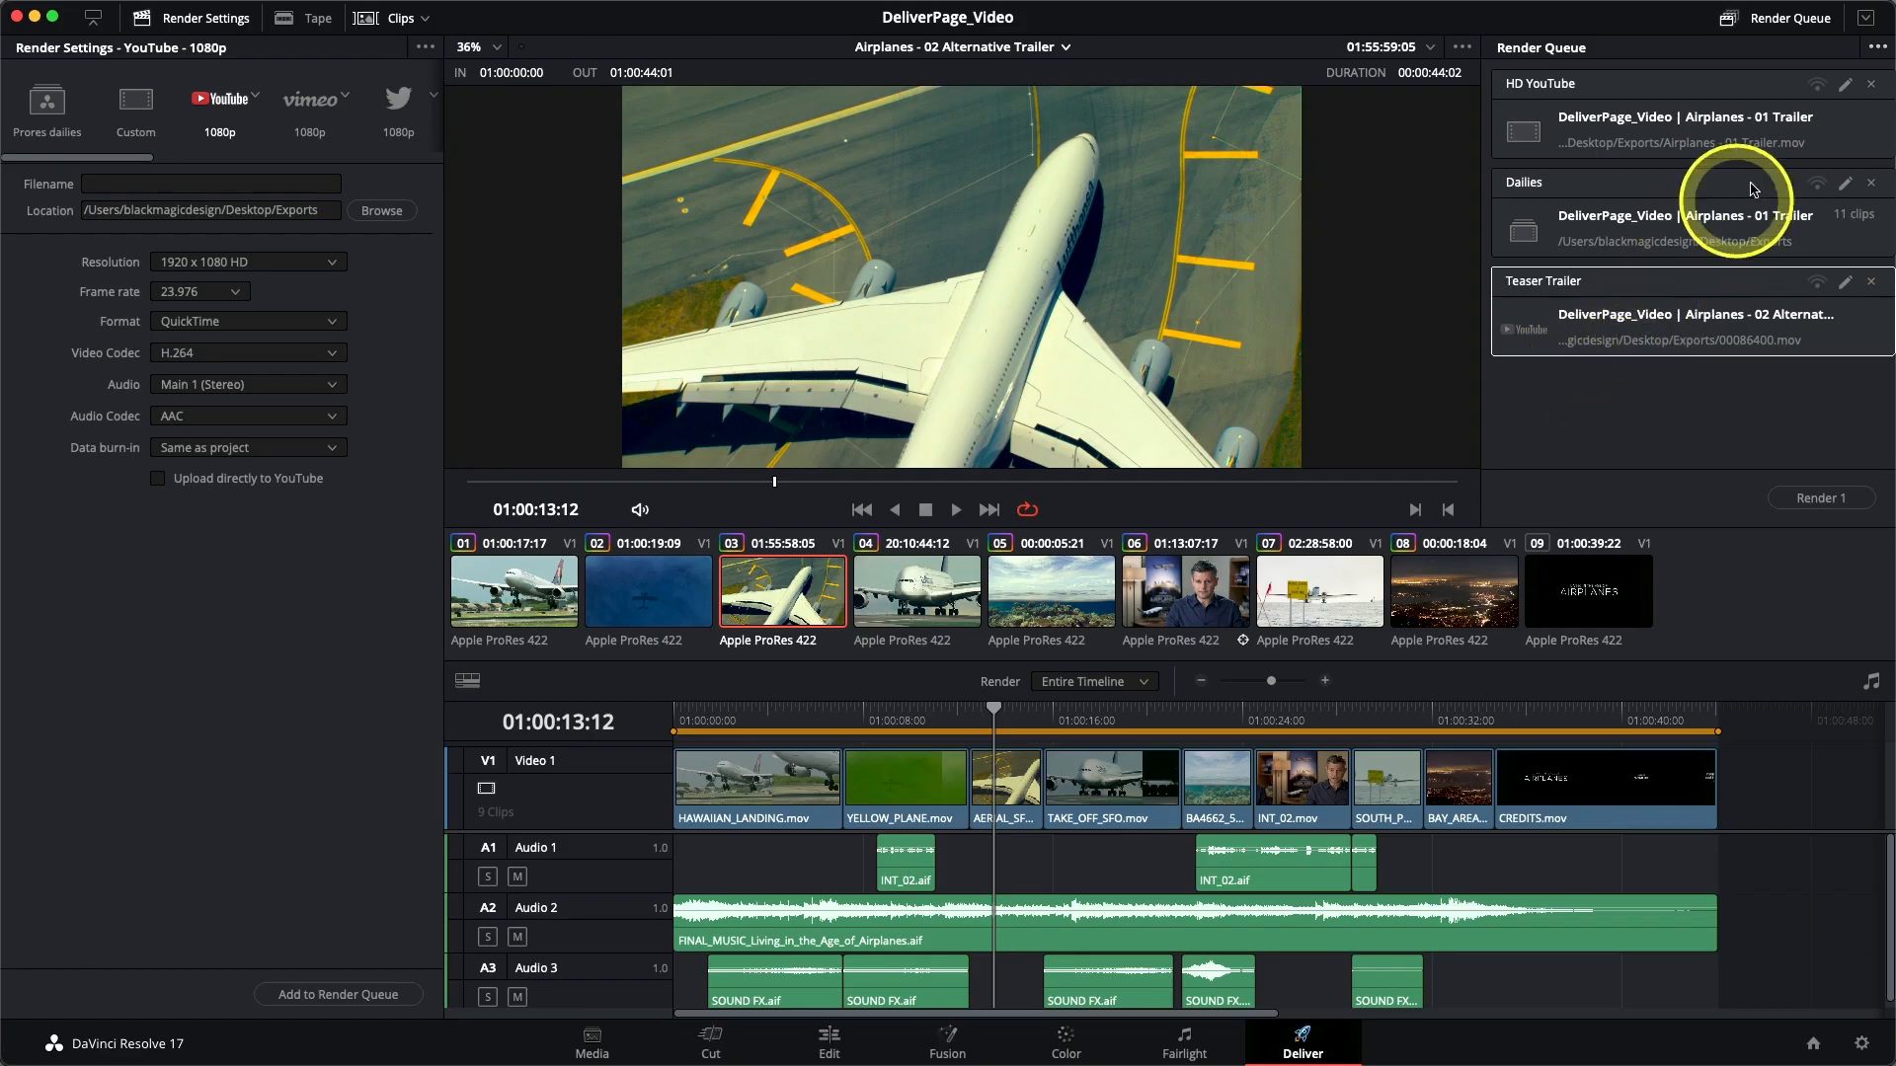
Show the jobs from all projects in the Render Queue and look through the list.
click(1875, 52)
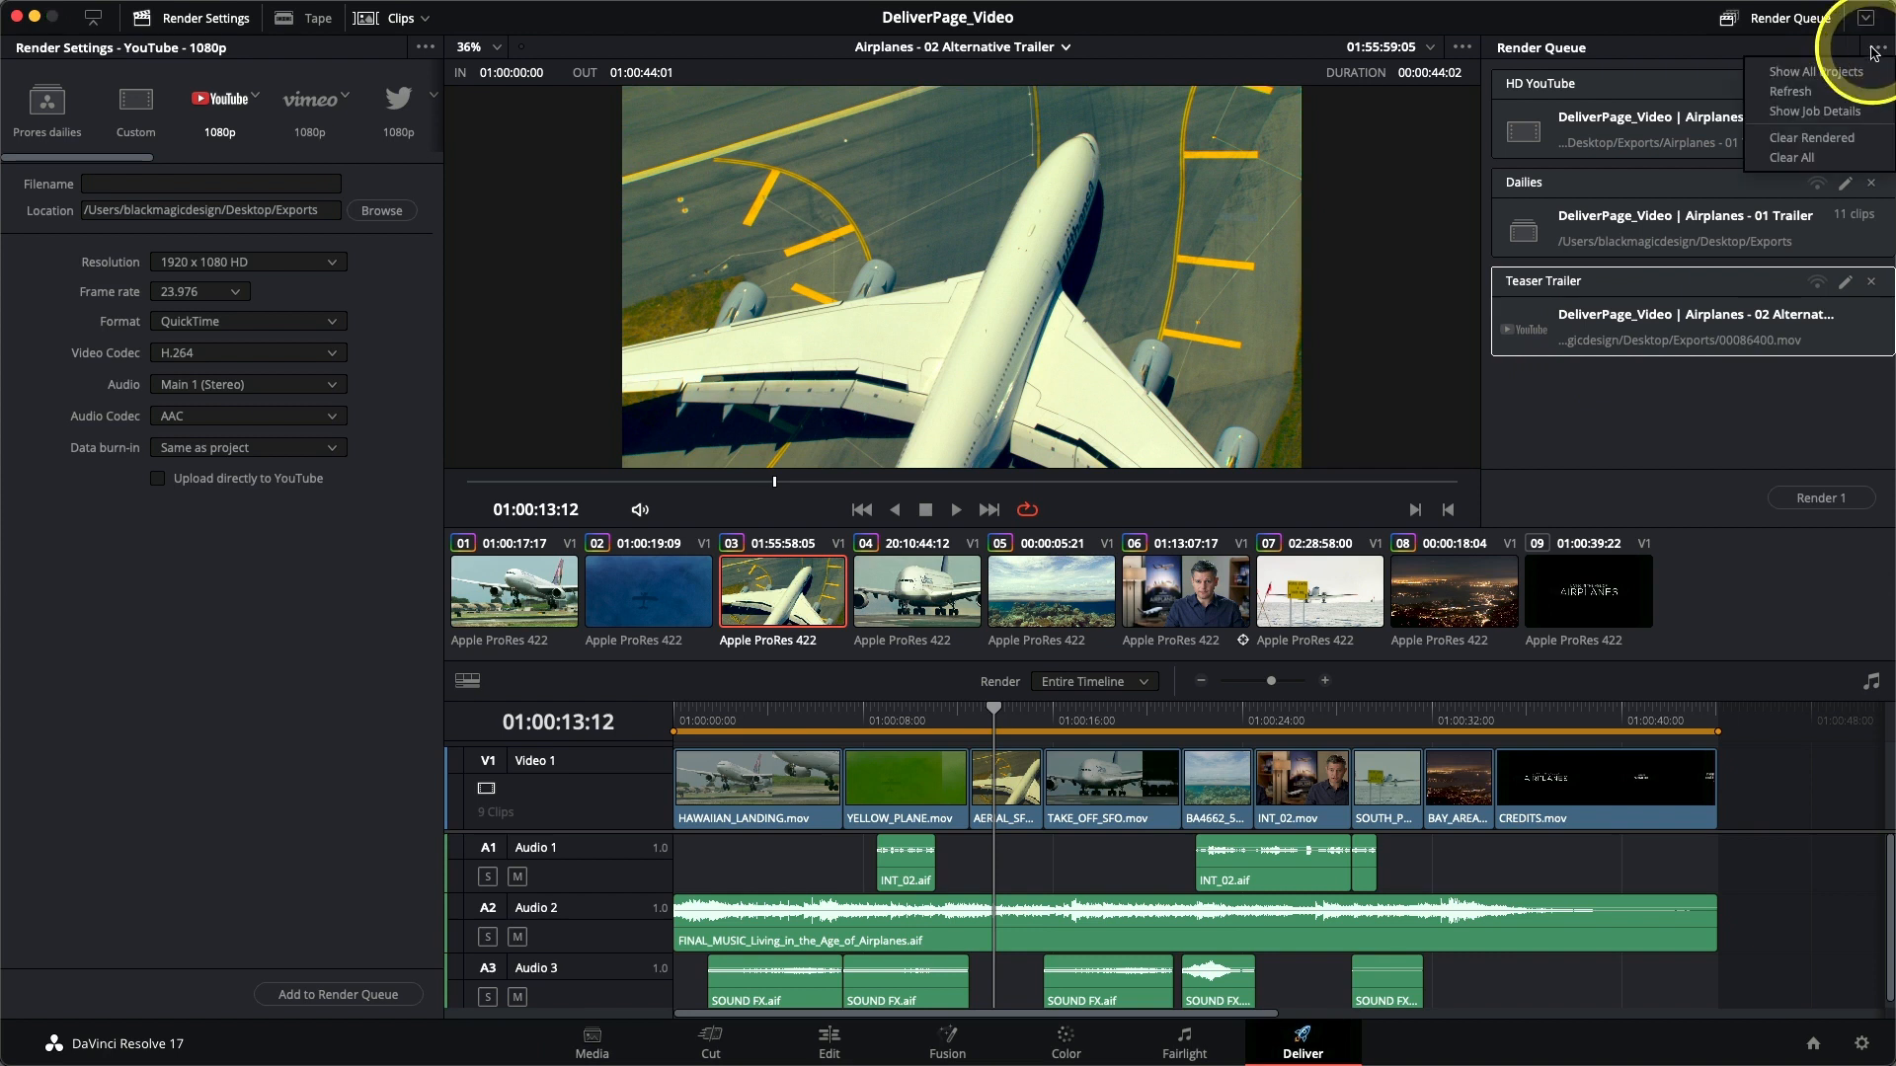
click(1809, 74)
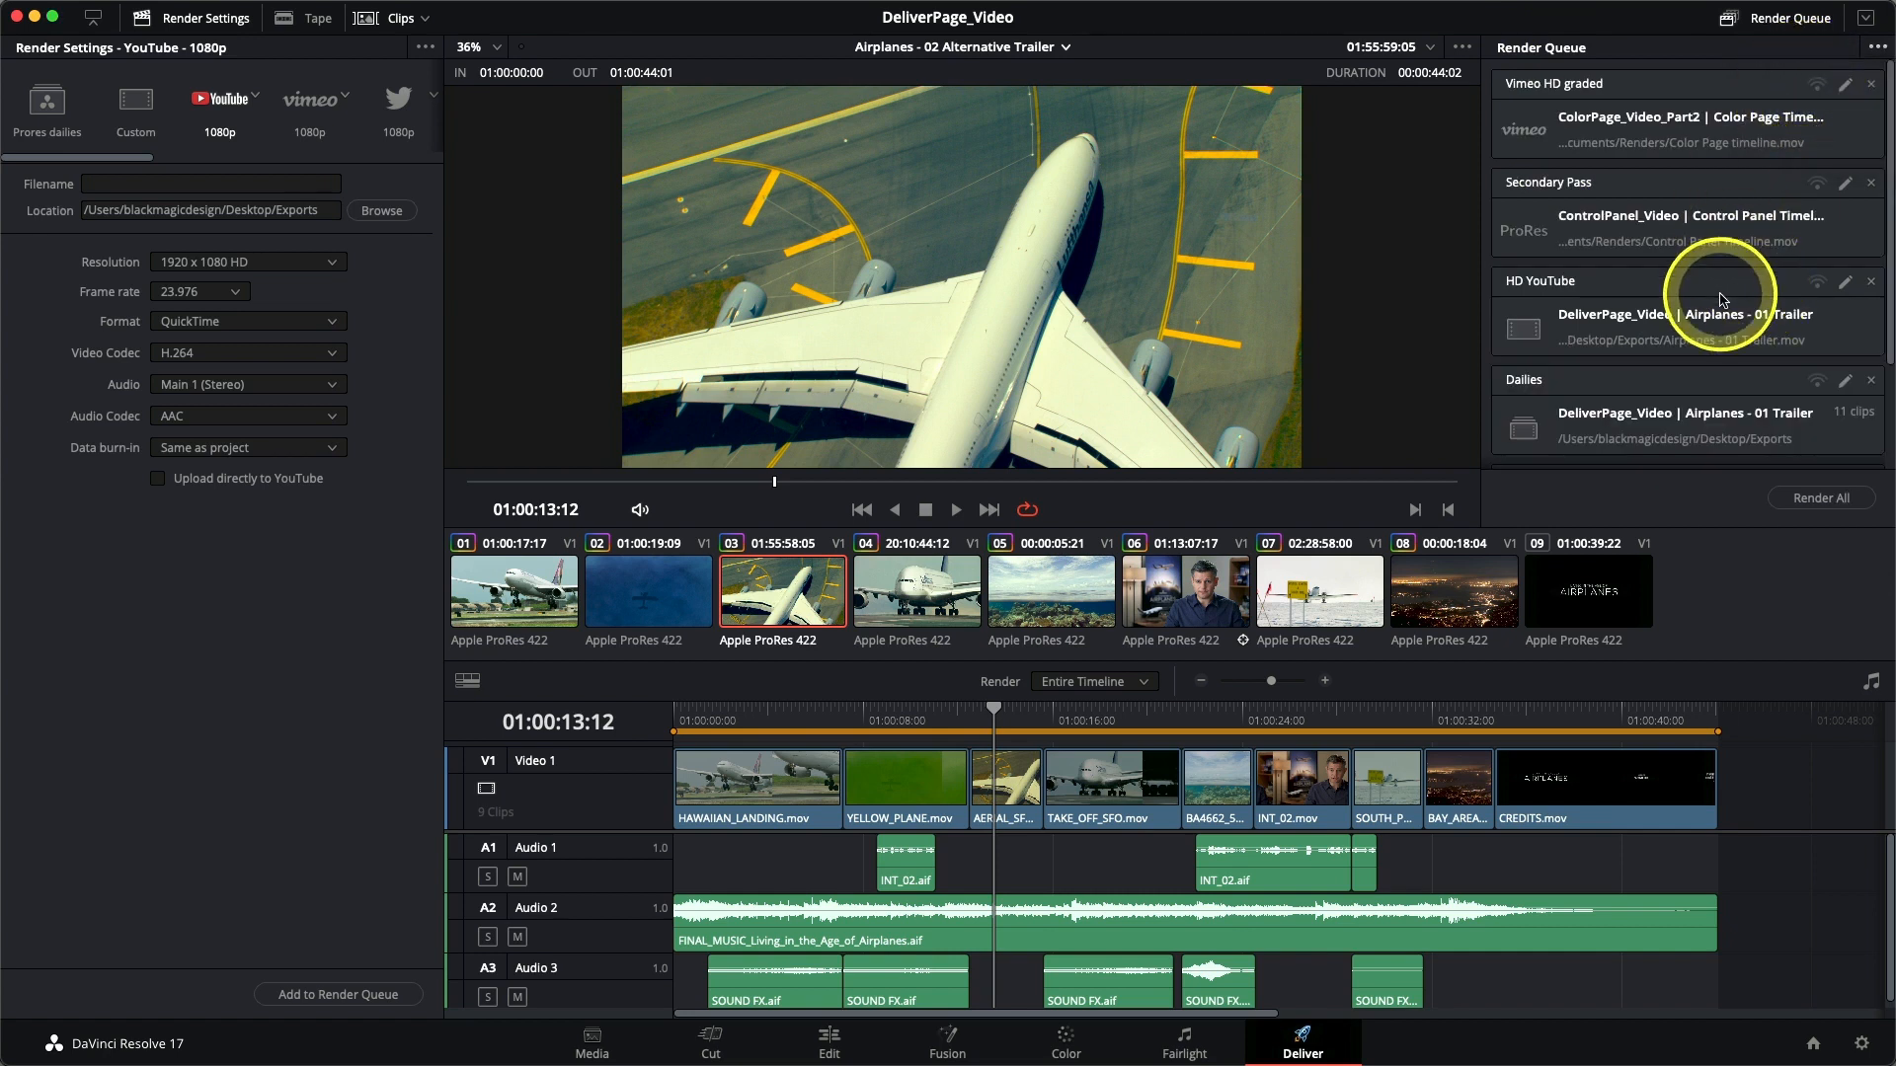
scroll(1711, 311, down, 3)
scroll(1712, 311, up, 3)
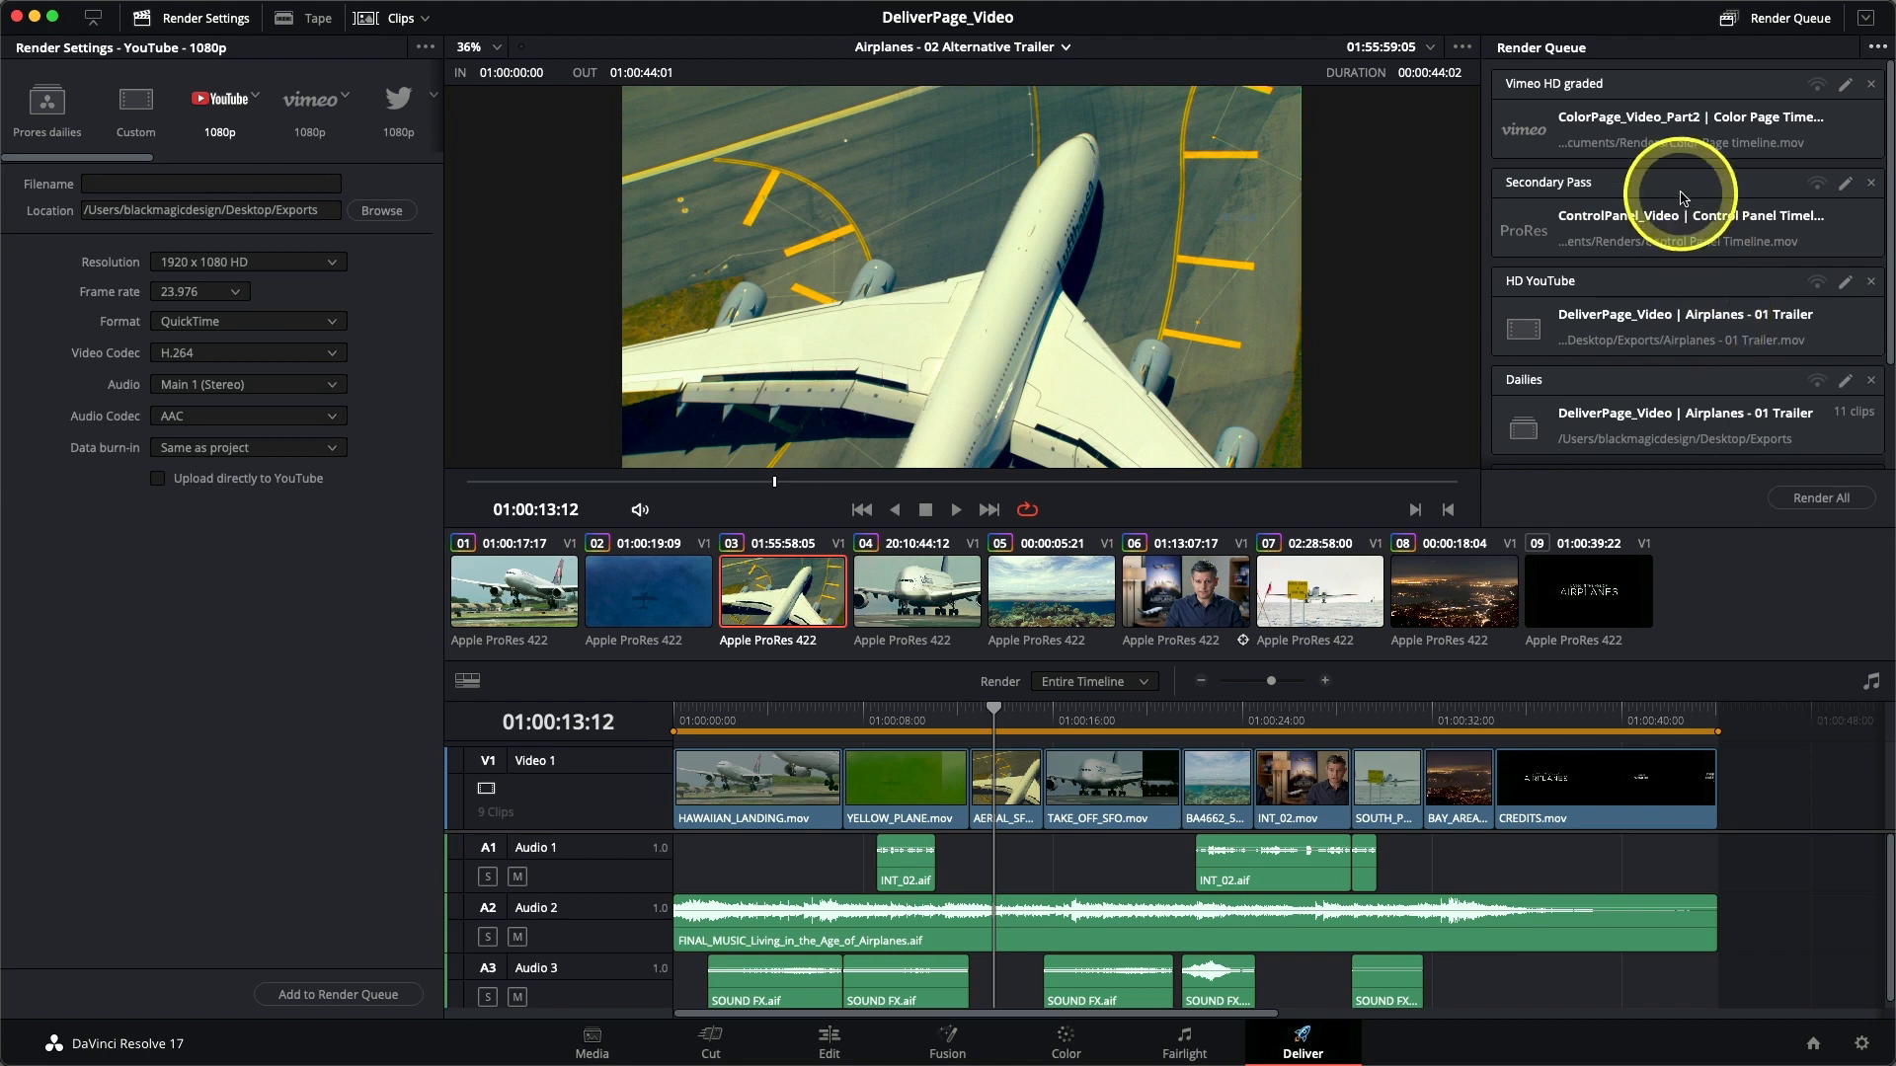
Select all queued jobs from Vimeo HD graded through Teaser Trailer.
click(1670, 143)
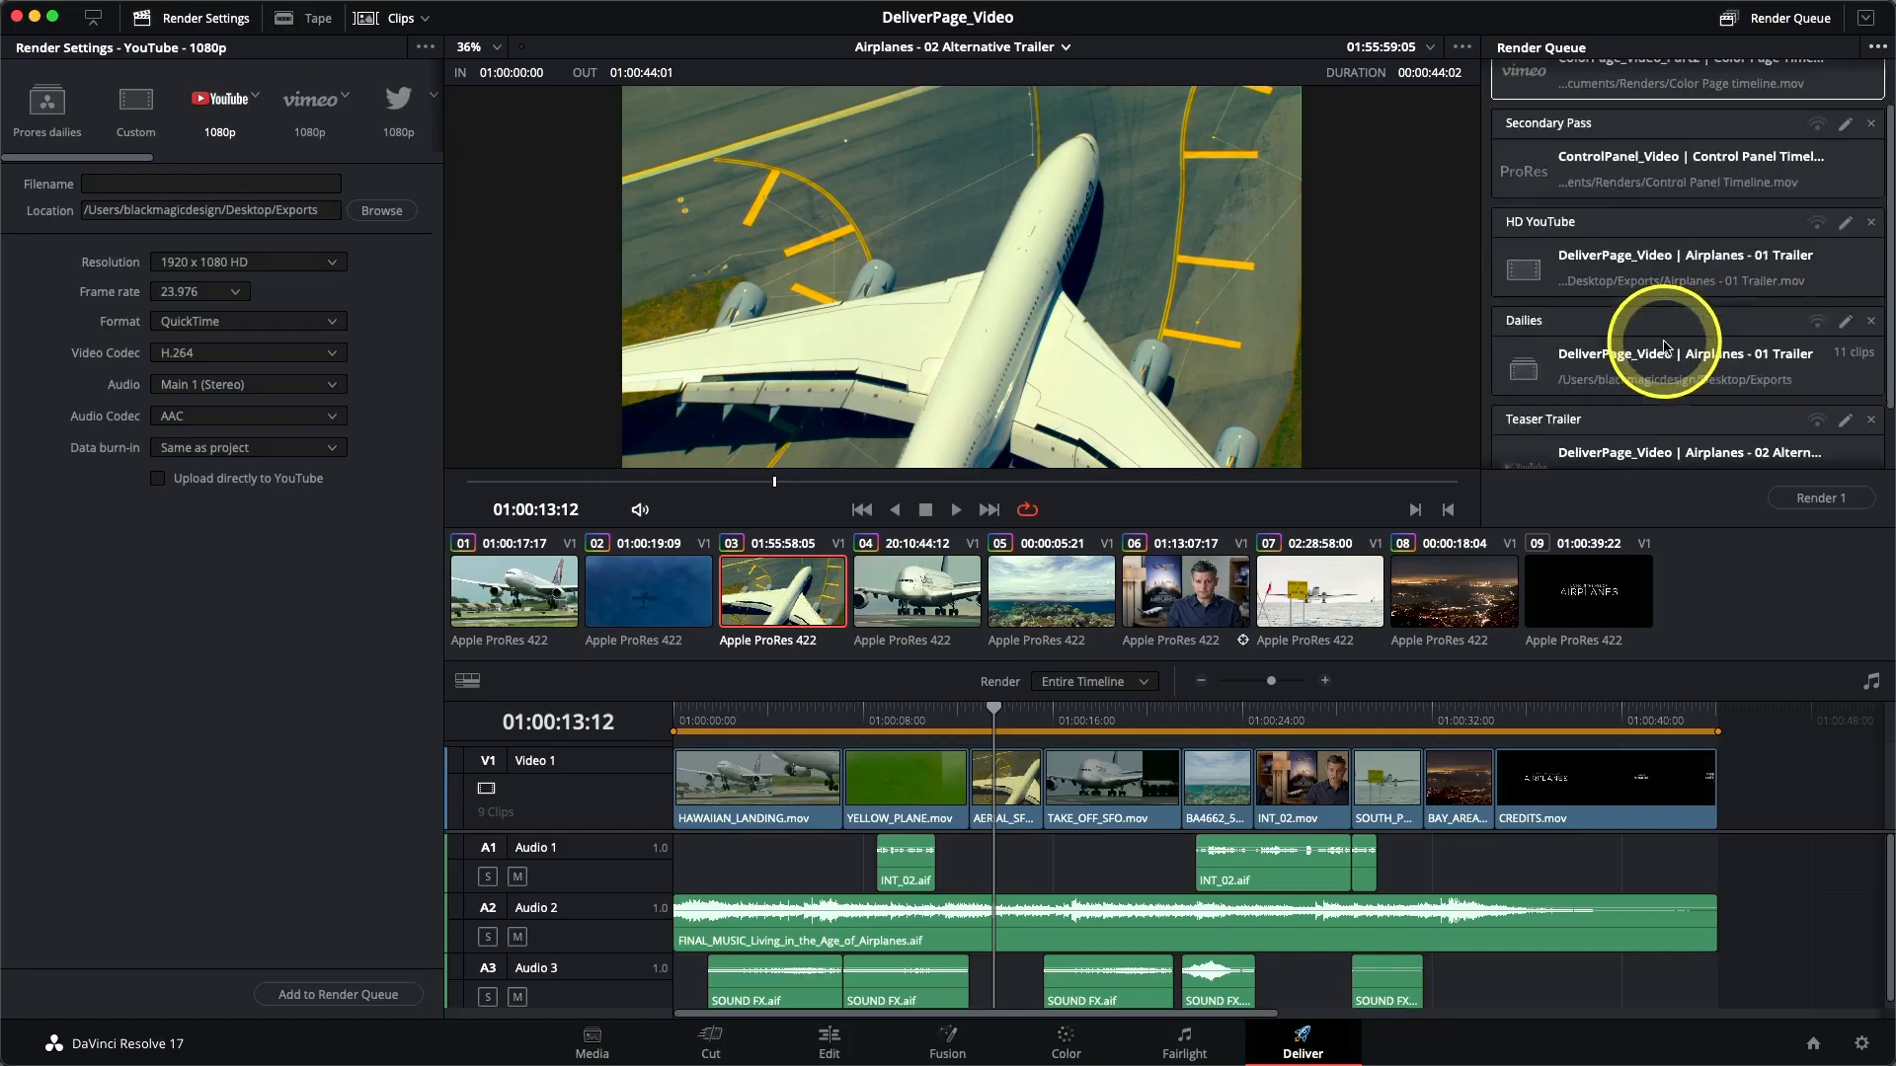
scroll(1659, 415, down, 2)
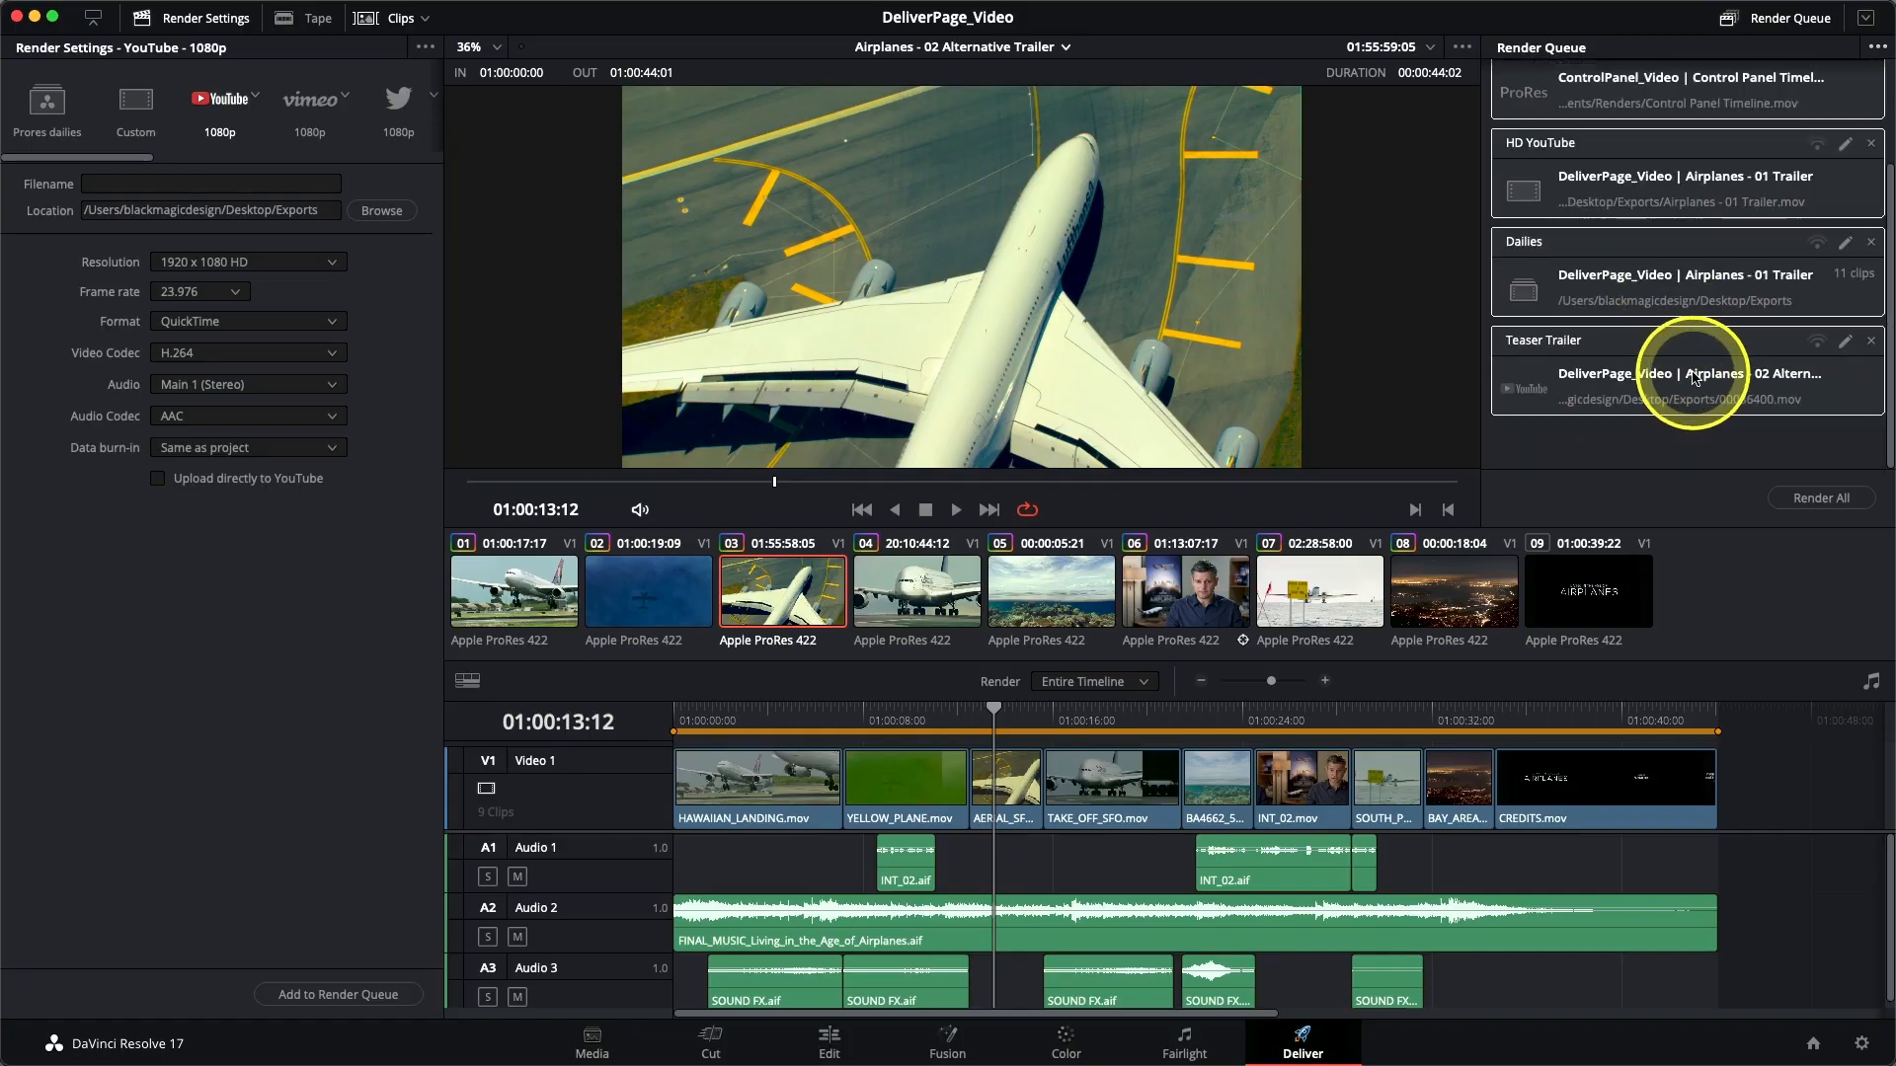
click(1694, 379)
scroll(1685, 363, up, 5)
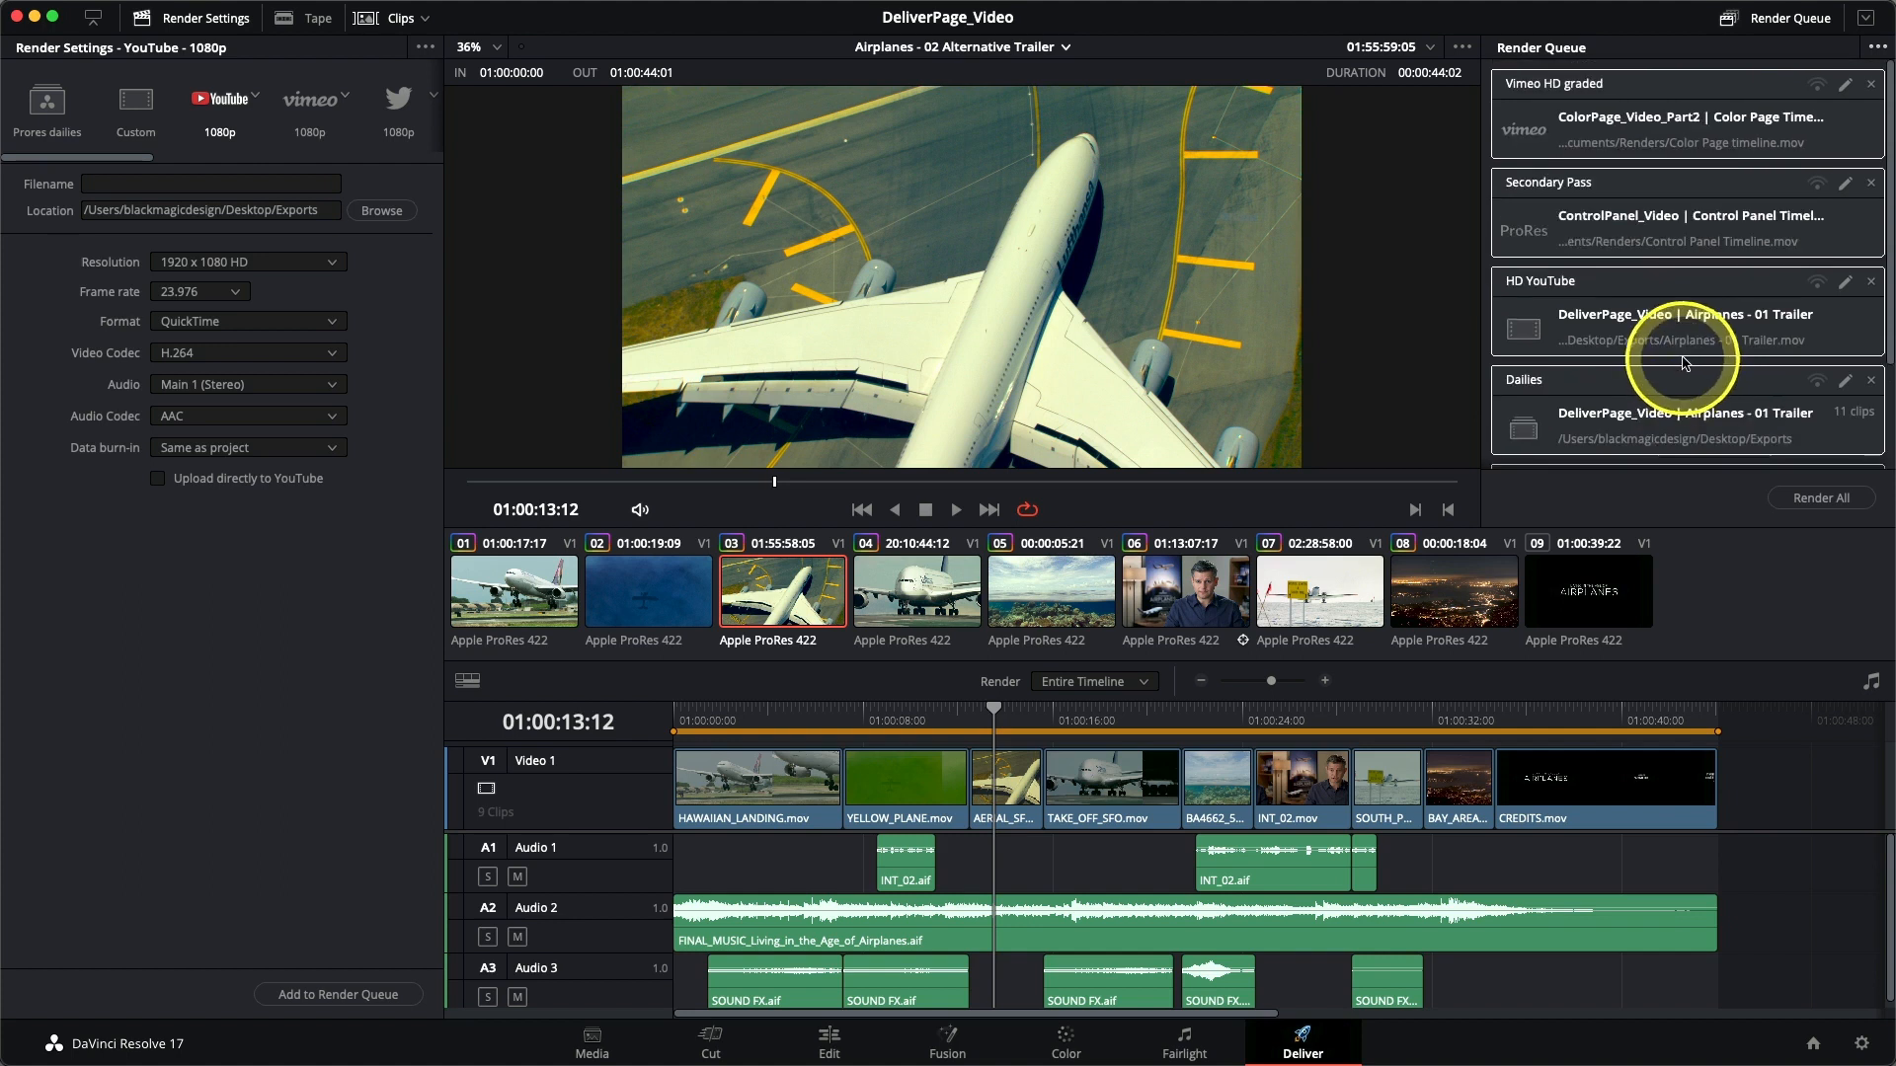
click(1799, 500)
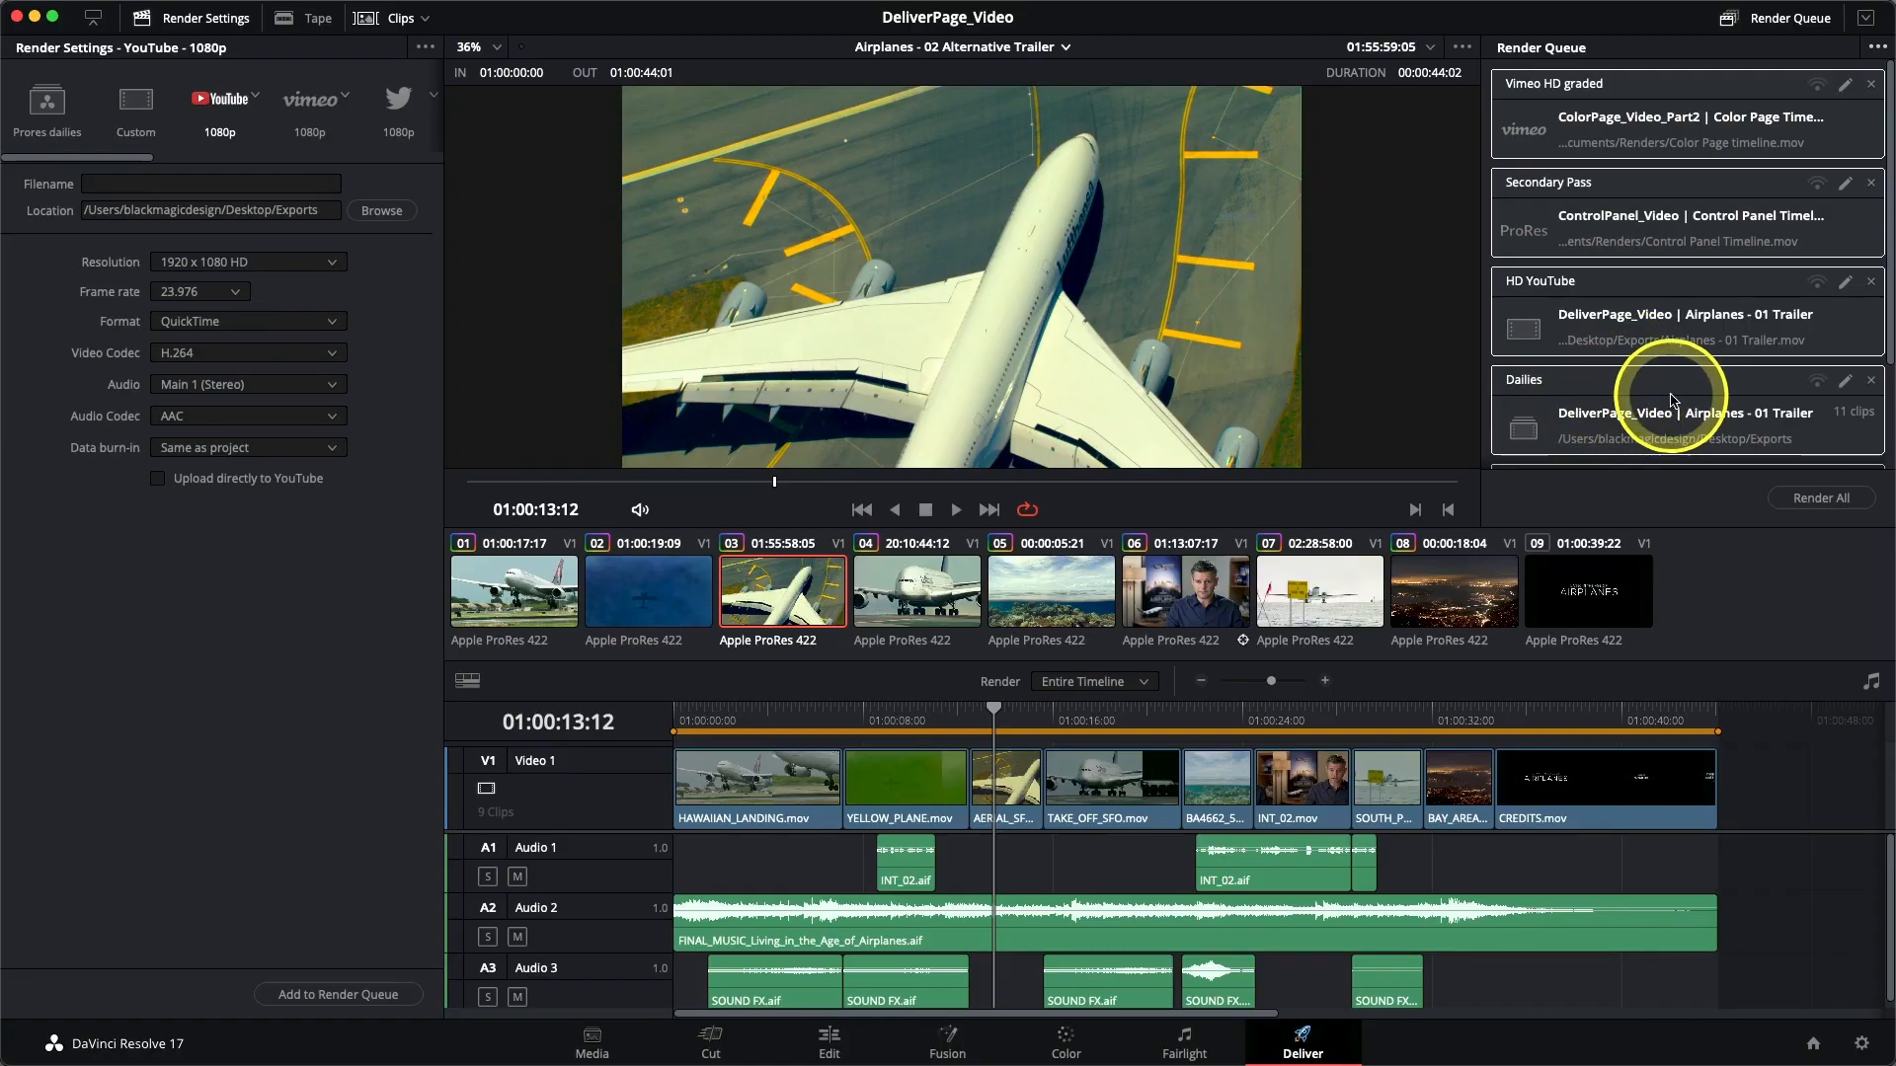
Remove the Vimeo HD graded job from the Render Queue.
click(1673, 395)
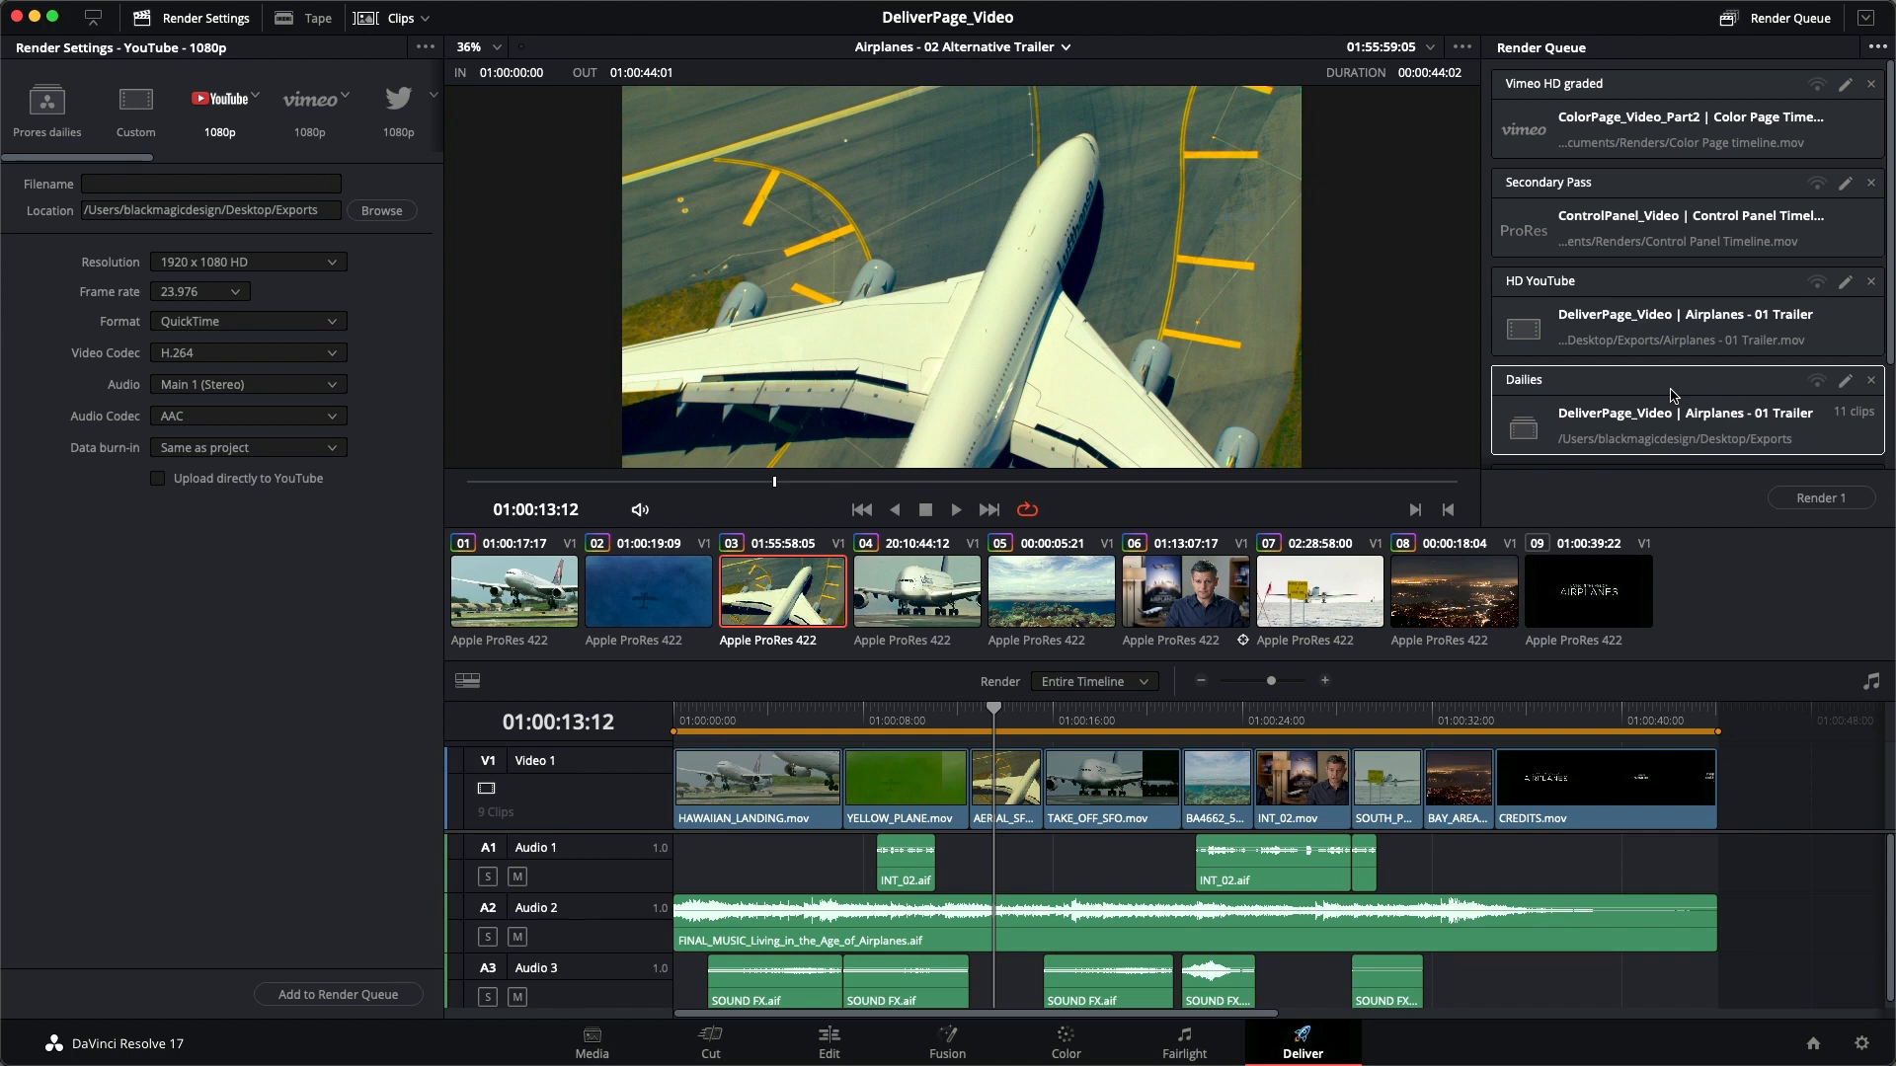
click(1768, 106)
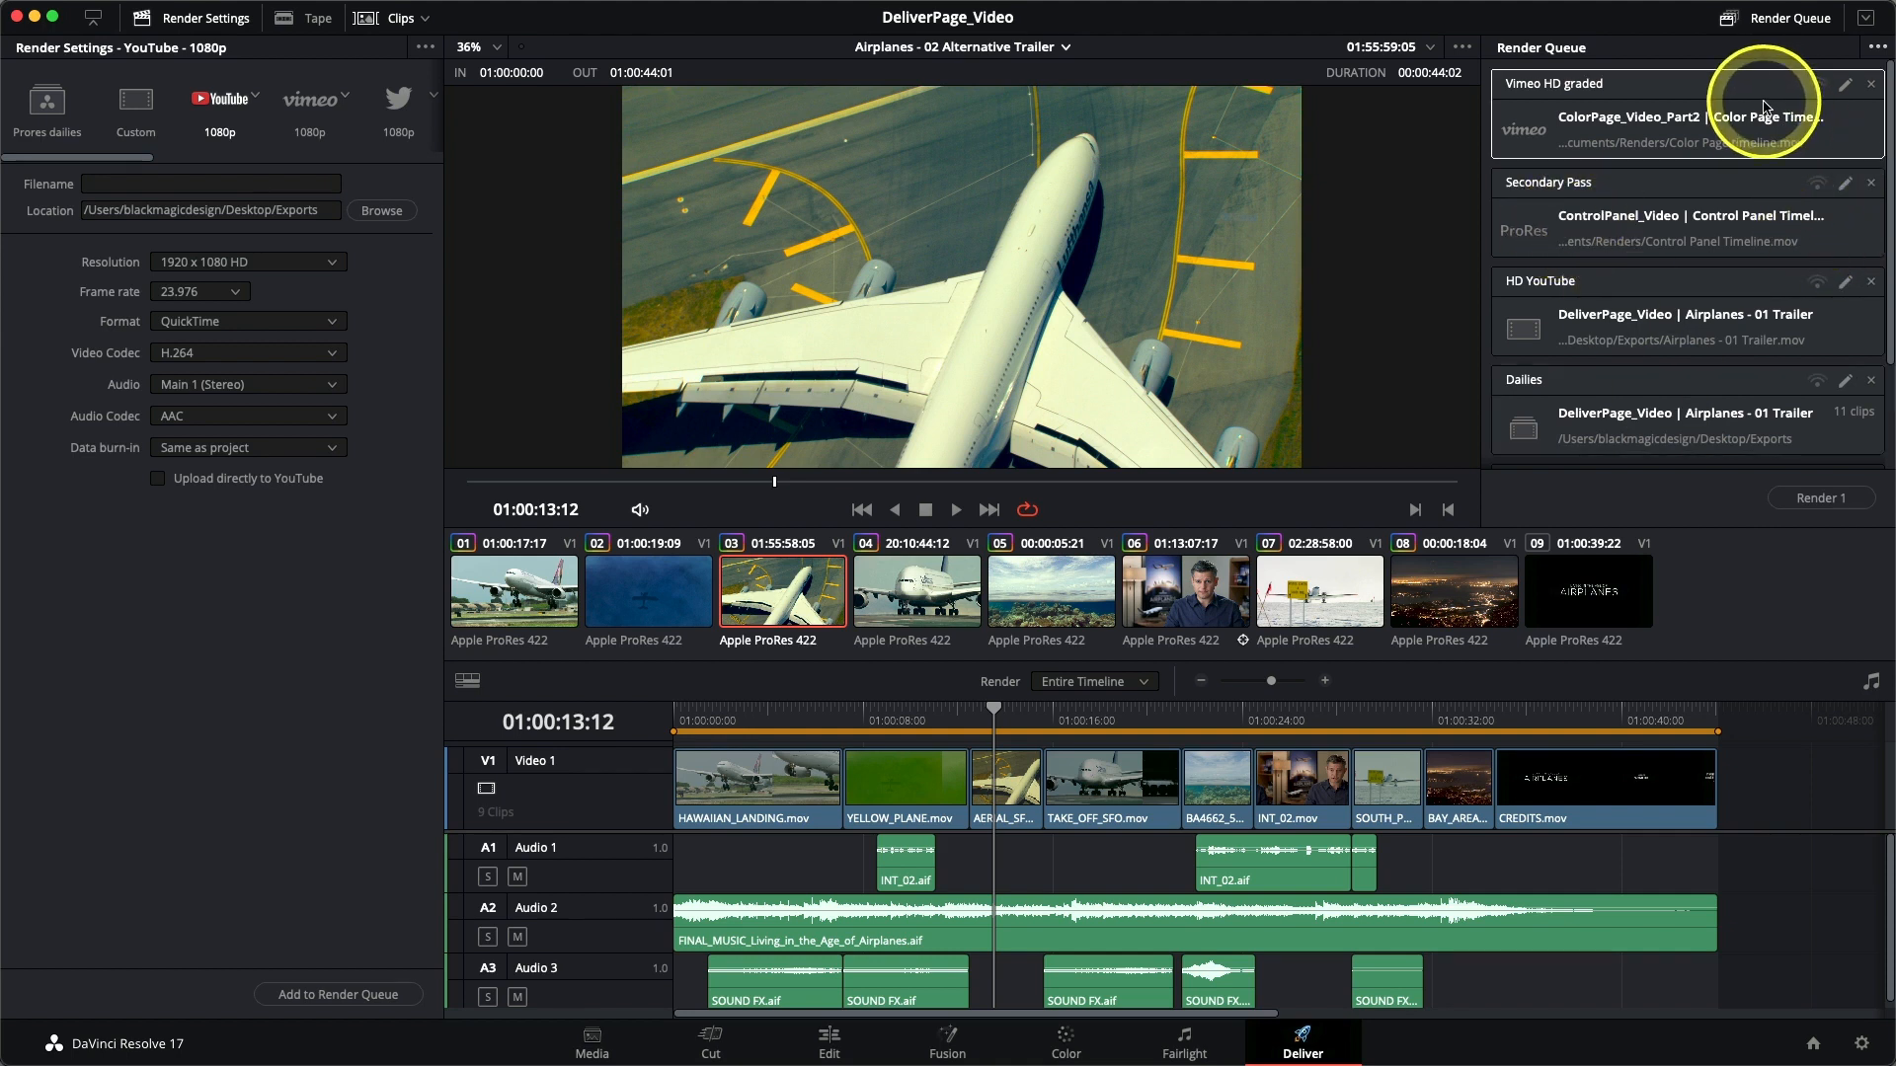
click(1871, 87)
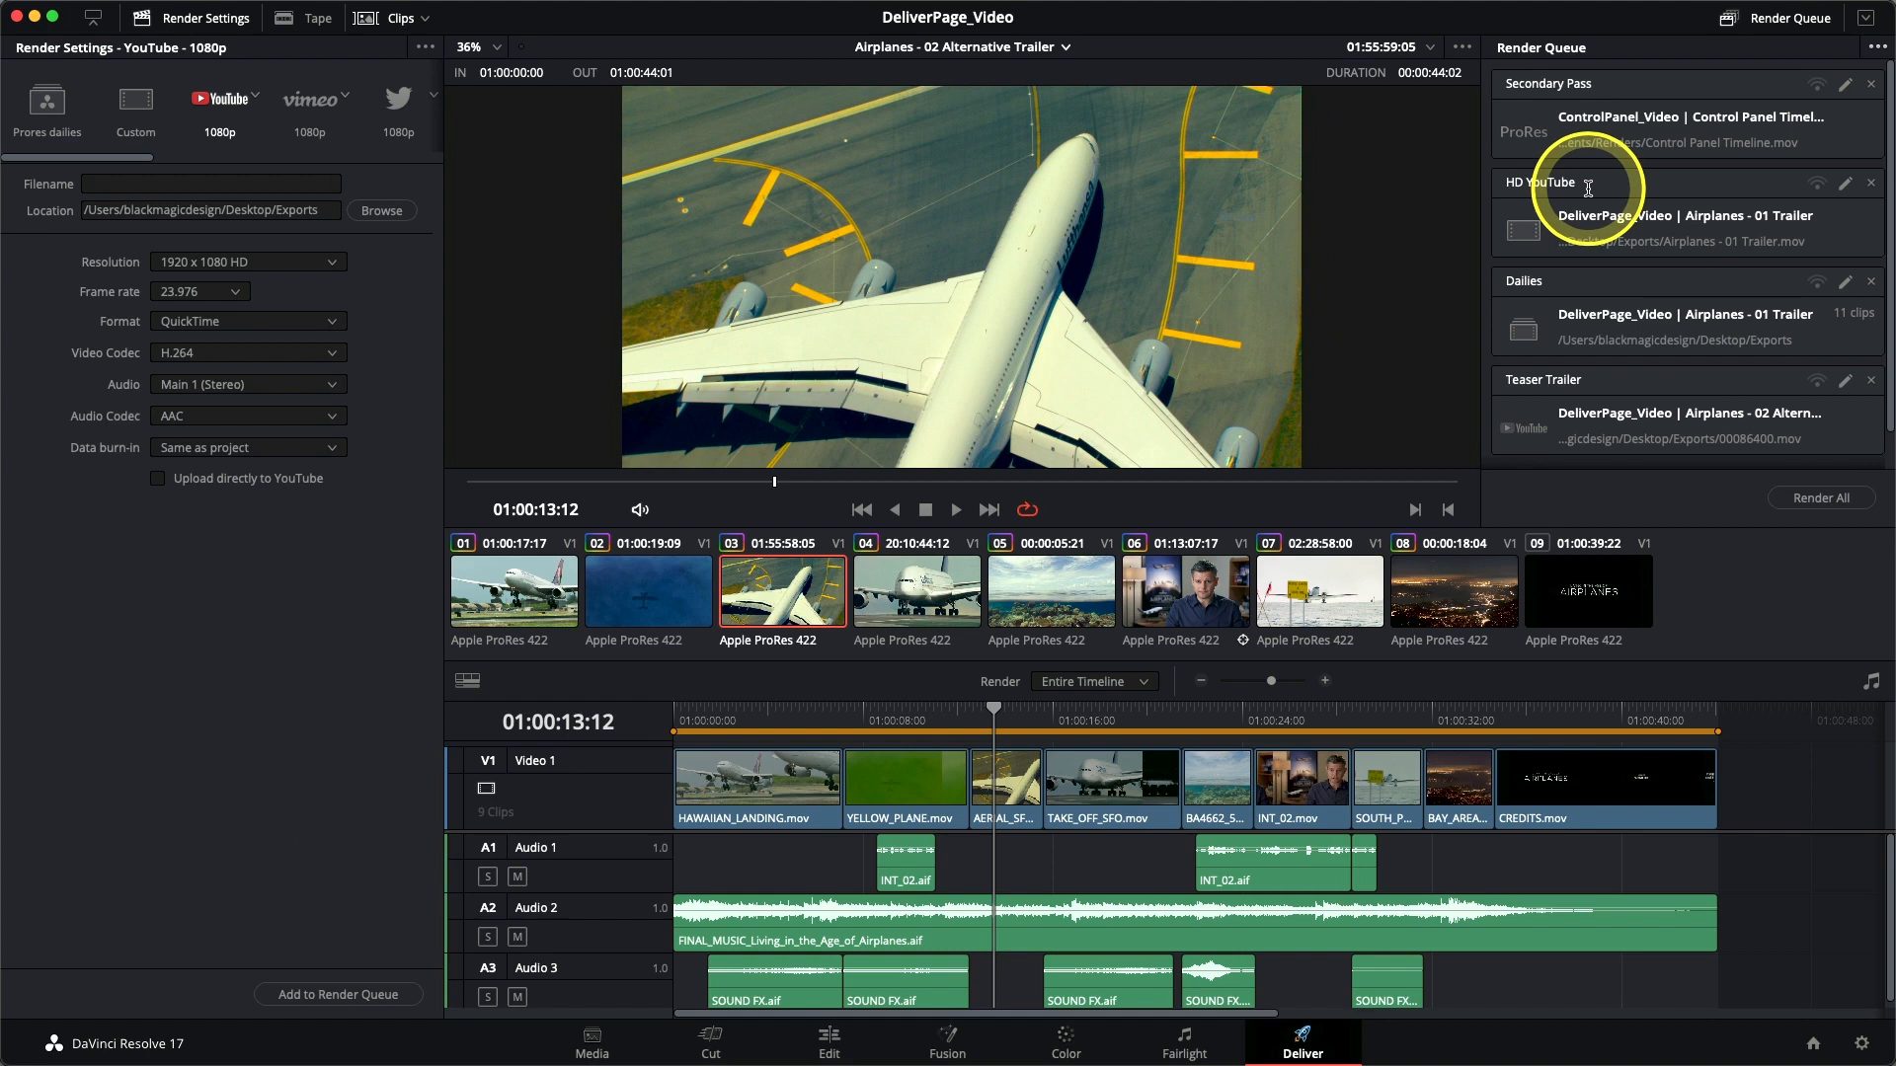
Open the HD YouTube job for editing and set its resolution to 1280 x 720 HD 720P.
click(1845, 187)
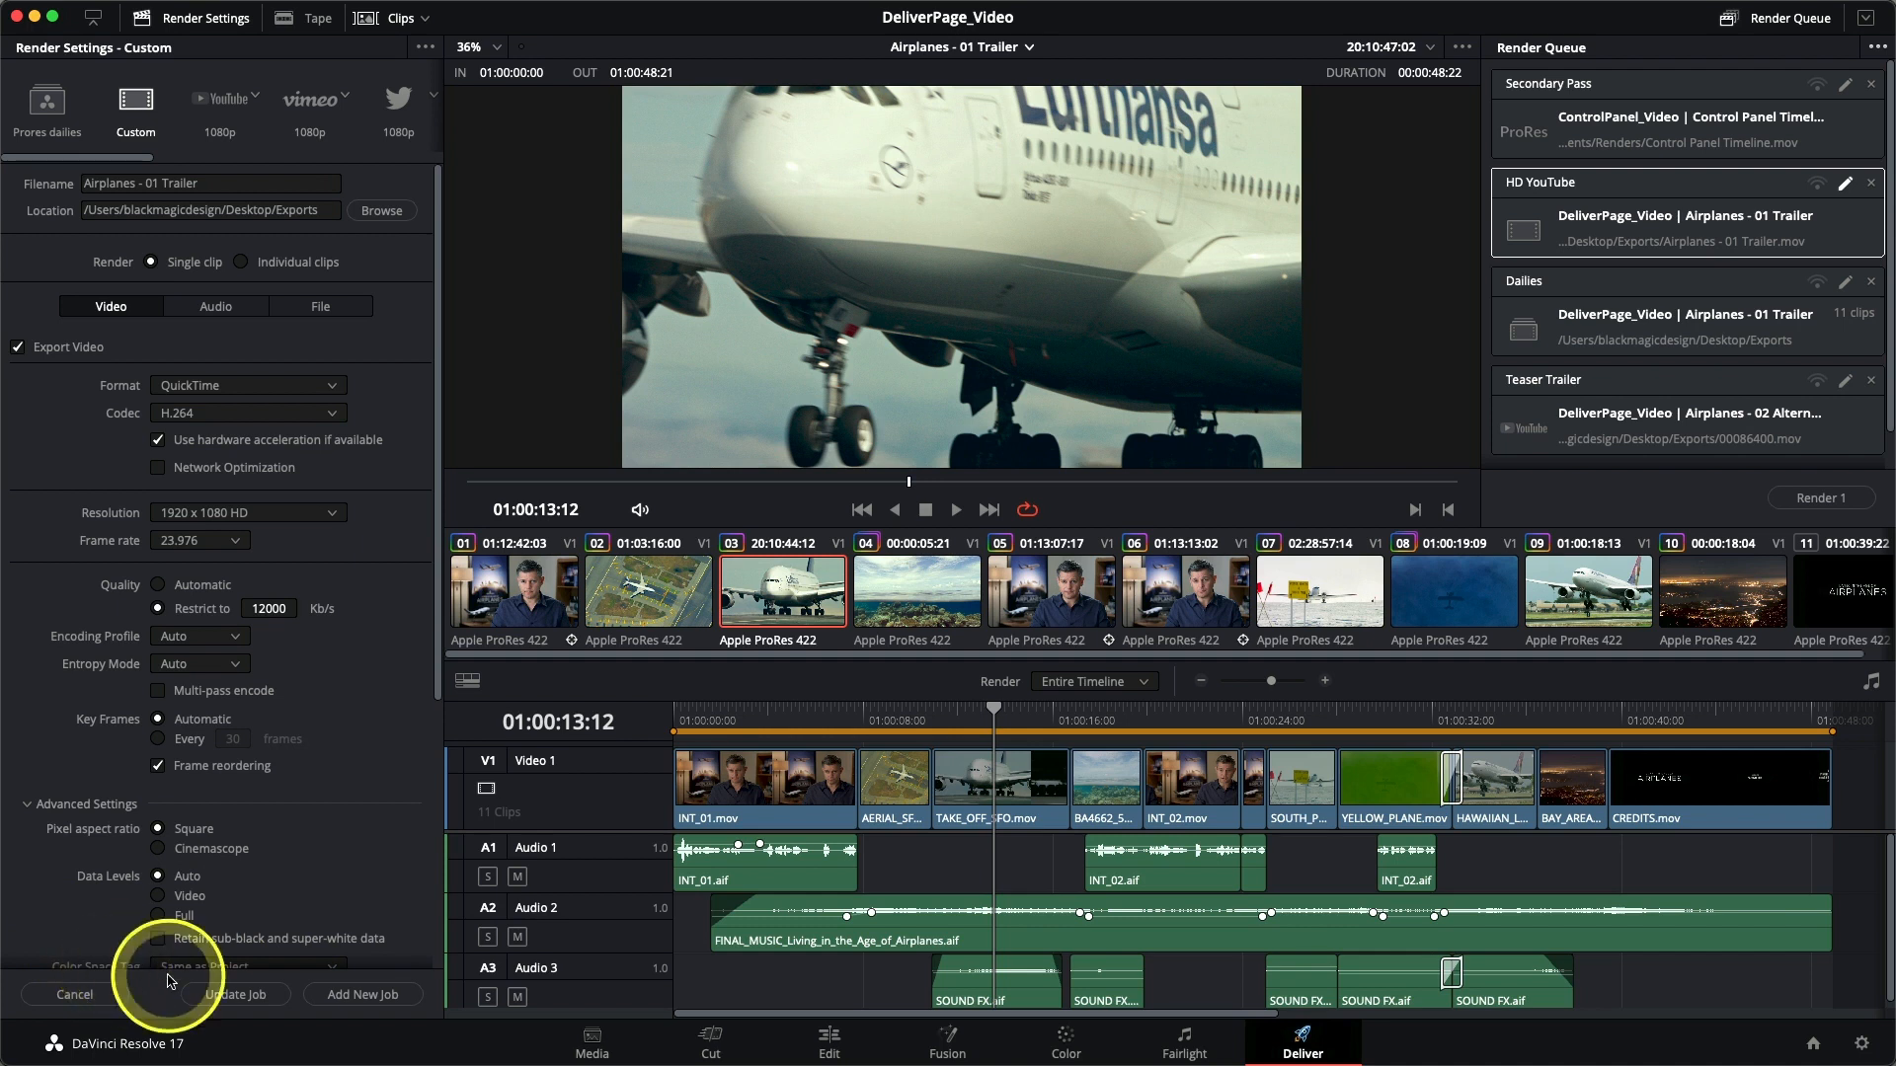
scroll(365, 623, down, 2)
scroll(365, 619, up, 2)
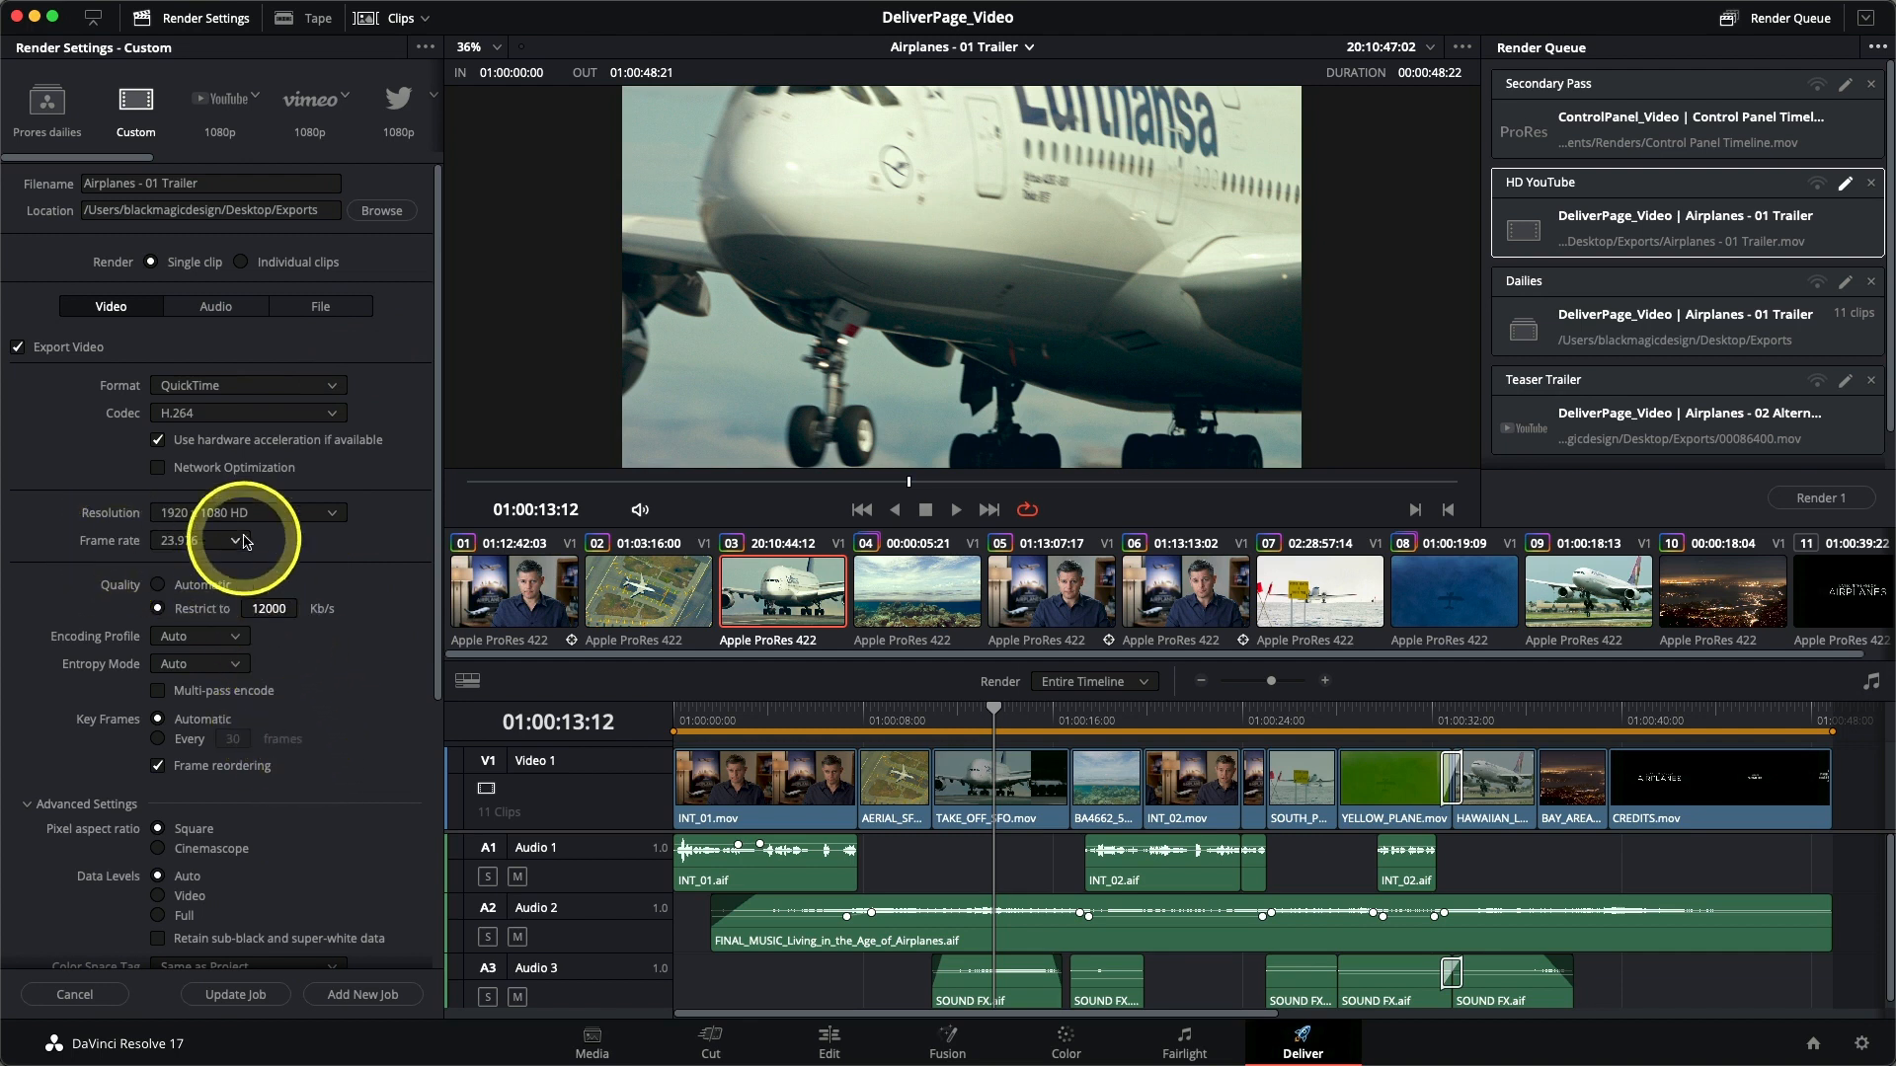
click(217, 513)
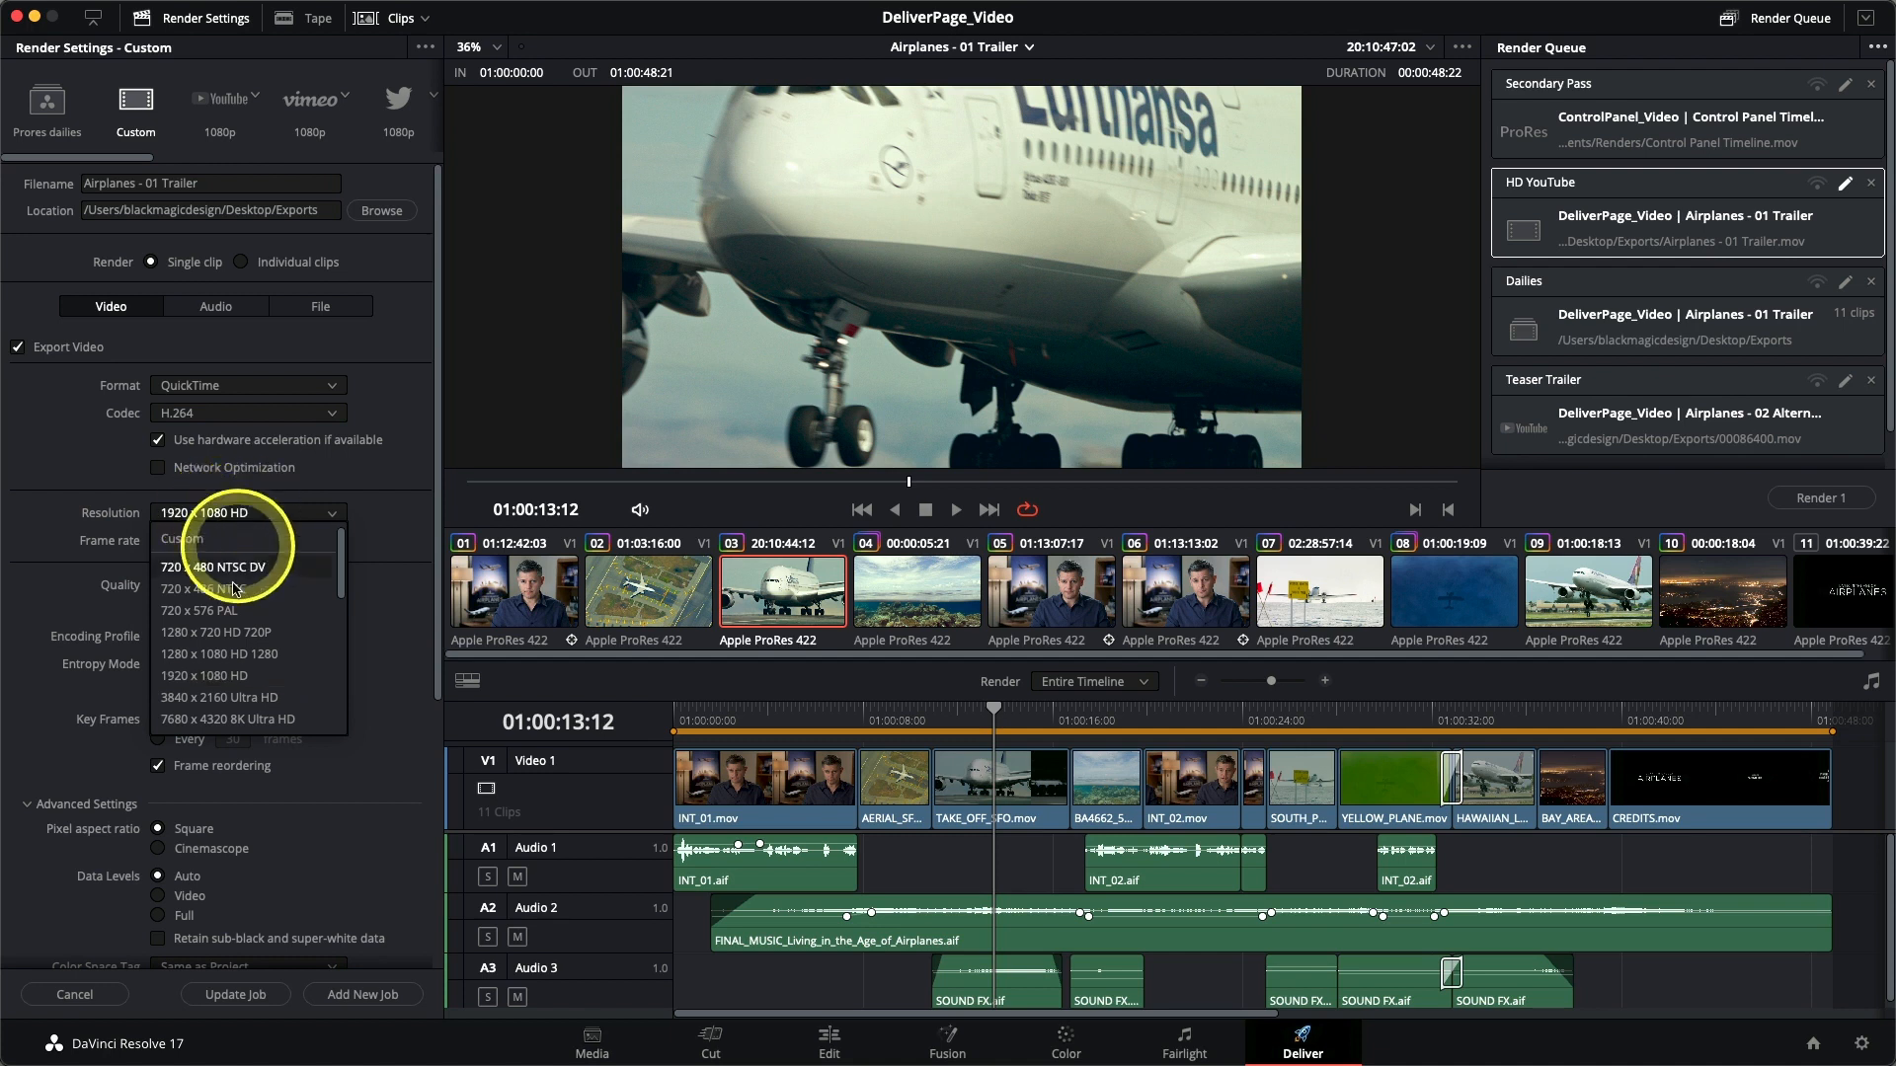
click(233, 636)
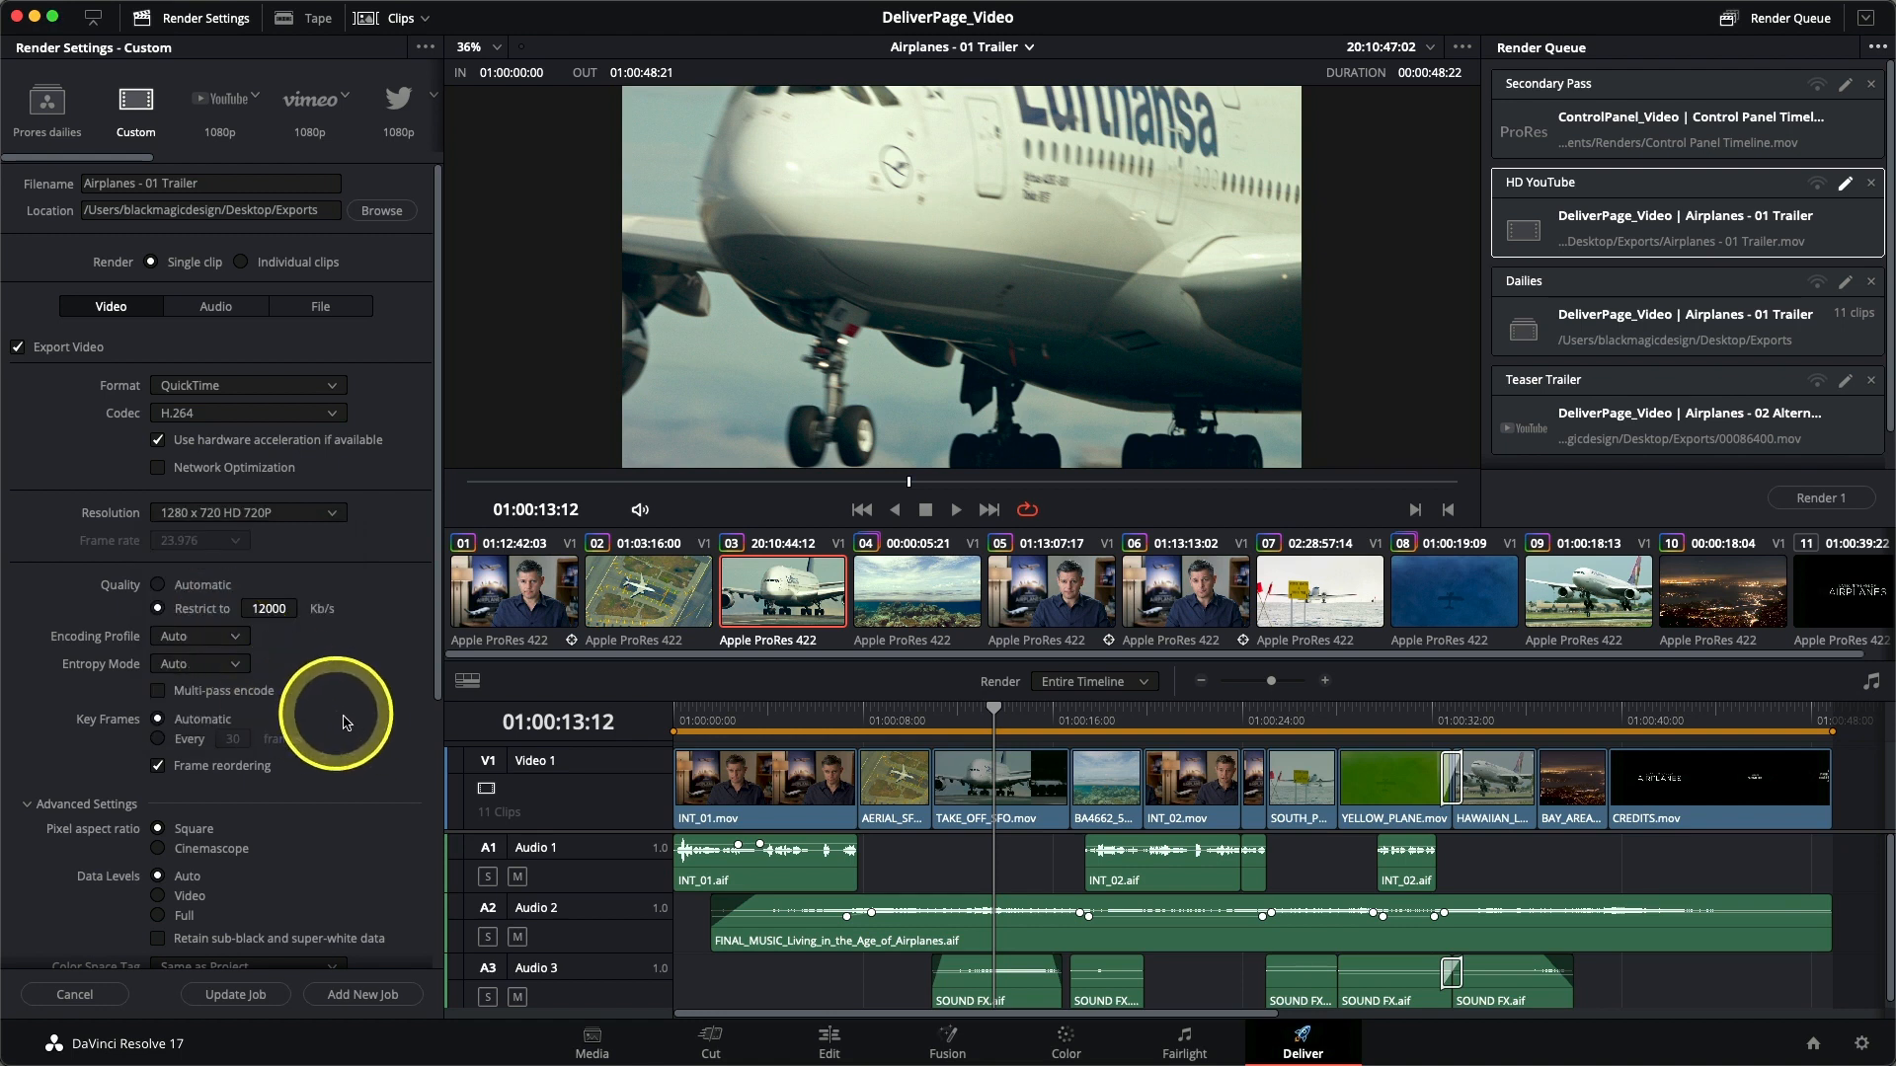
Restrict the HD YouTube job's quality to 8000 Kb/s and update the job.
click(158, 607)
click(266, 607)
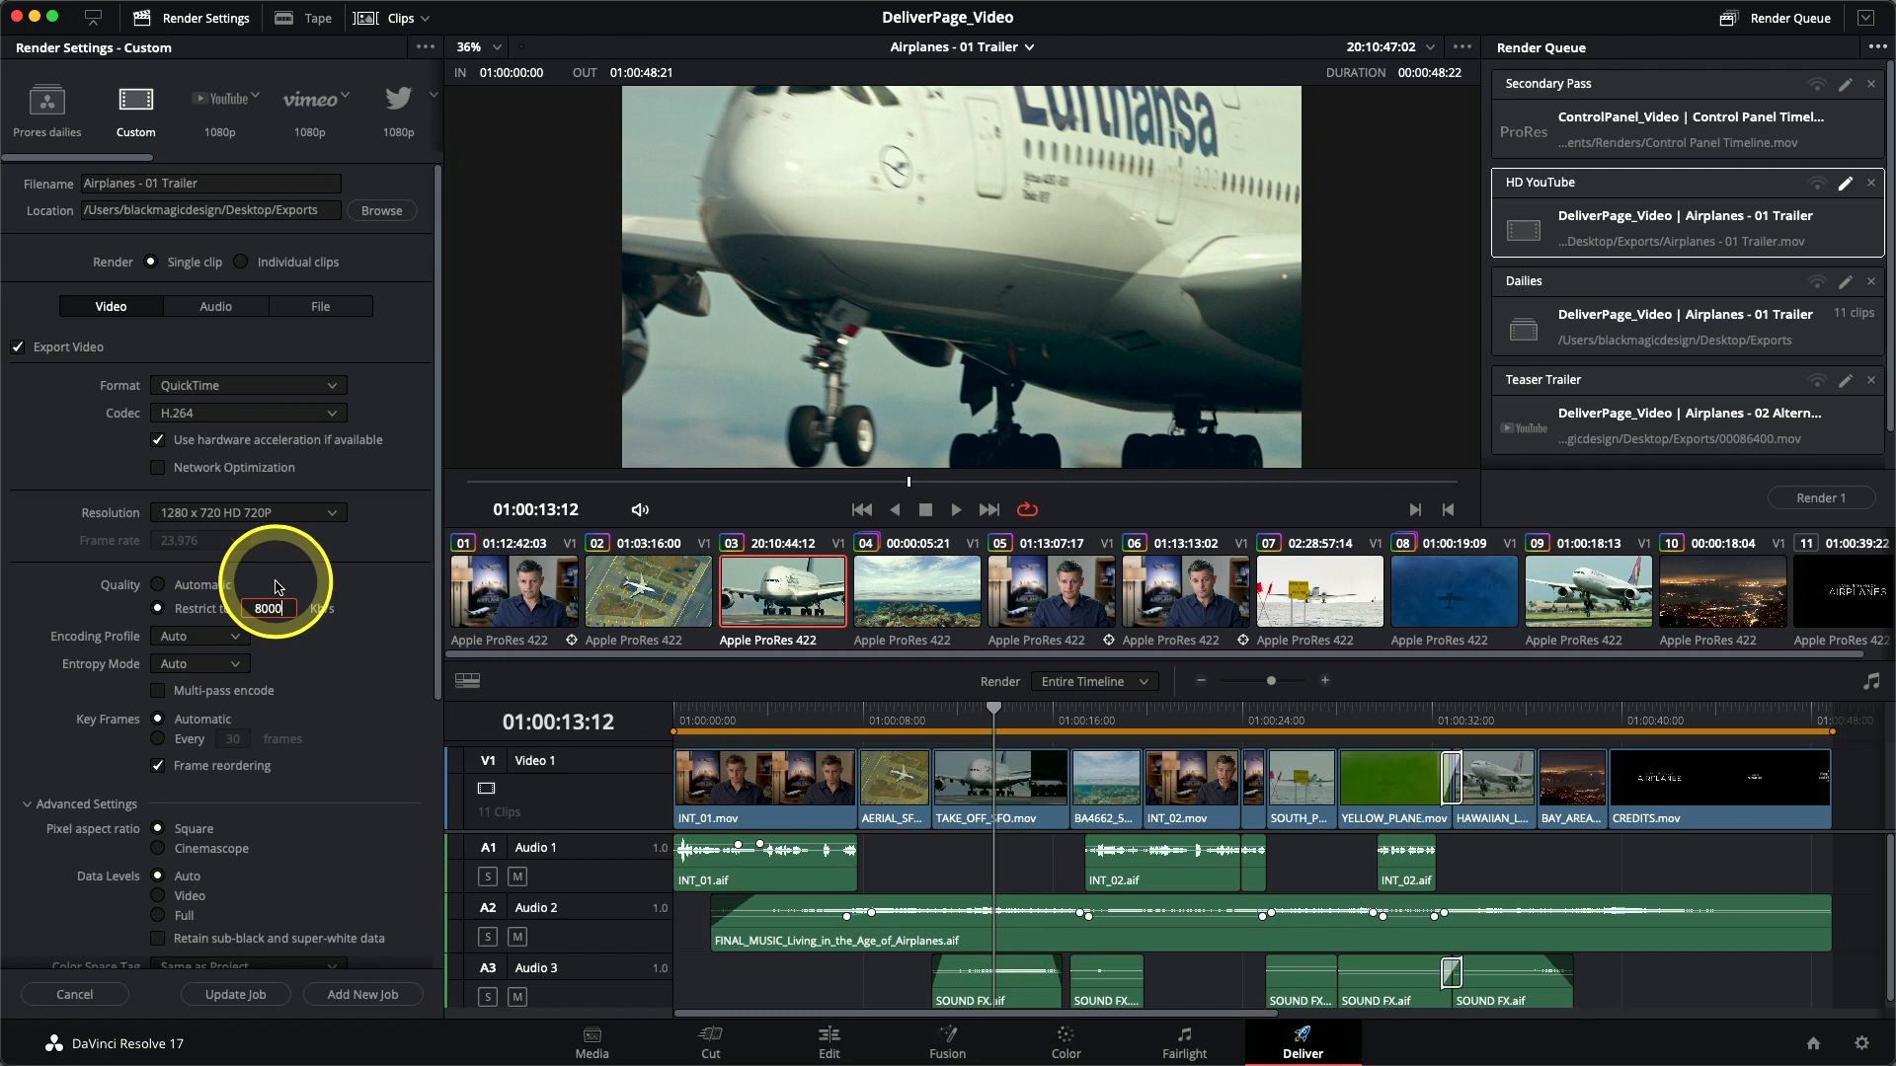
key(Return)
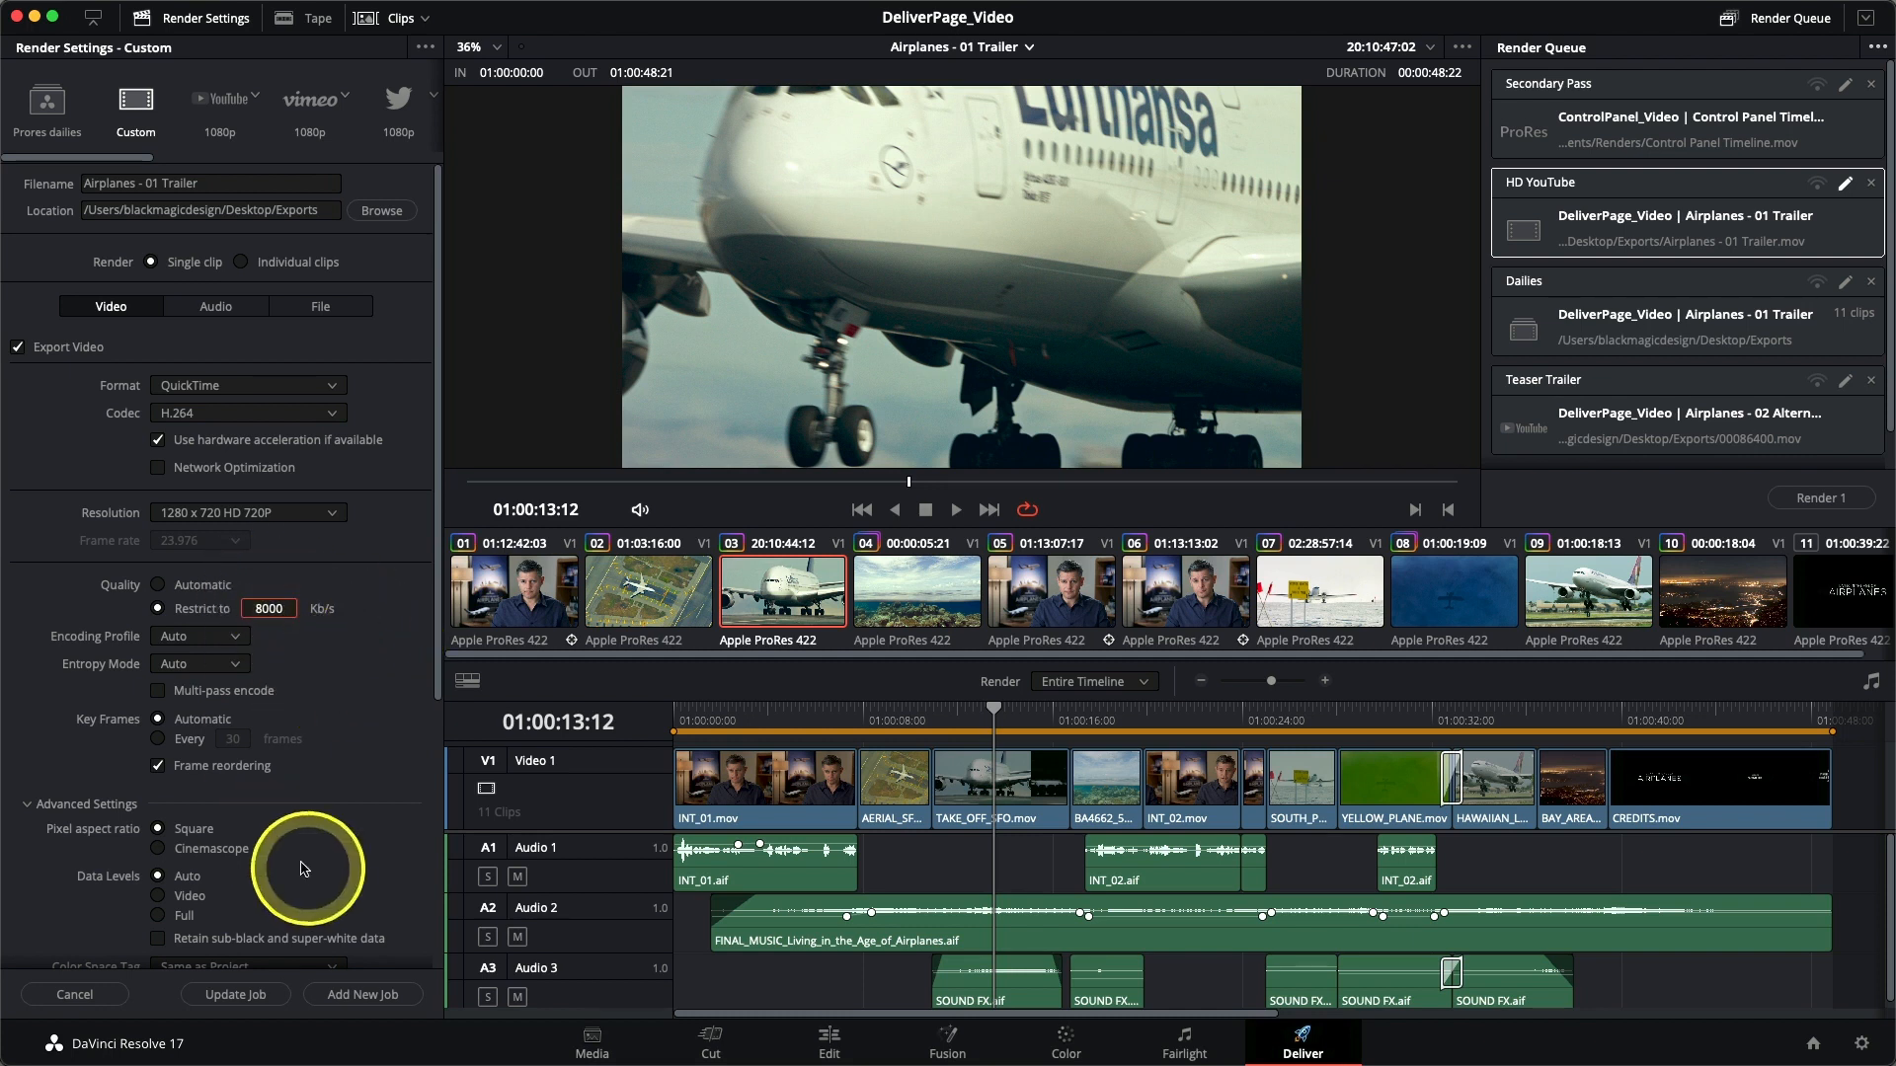
click(238, 998)
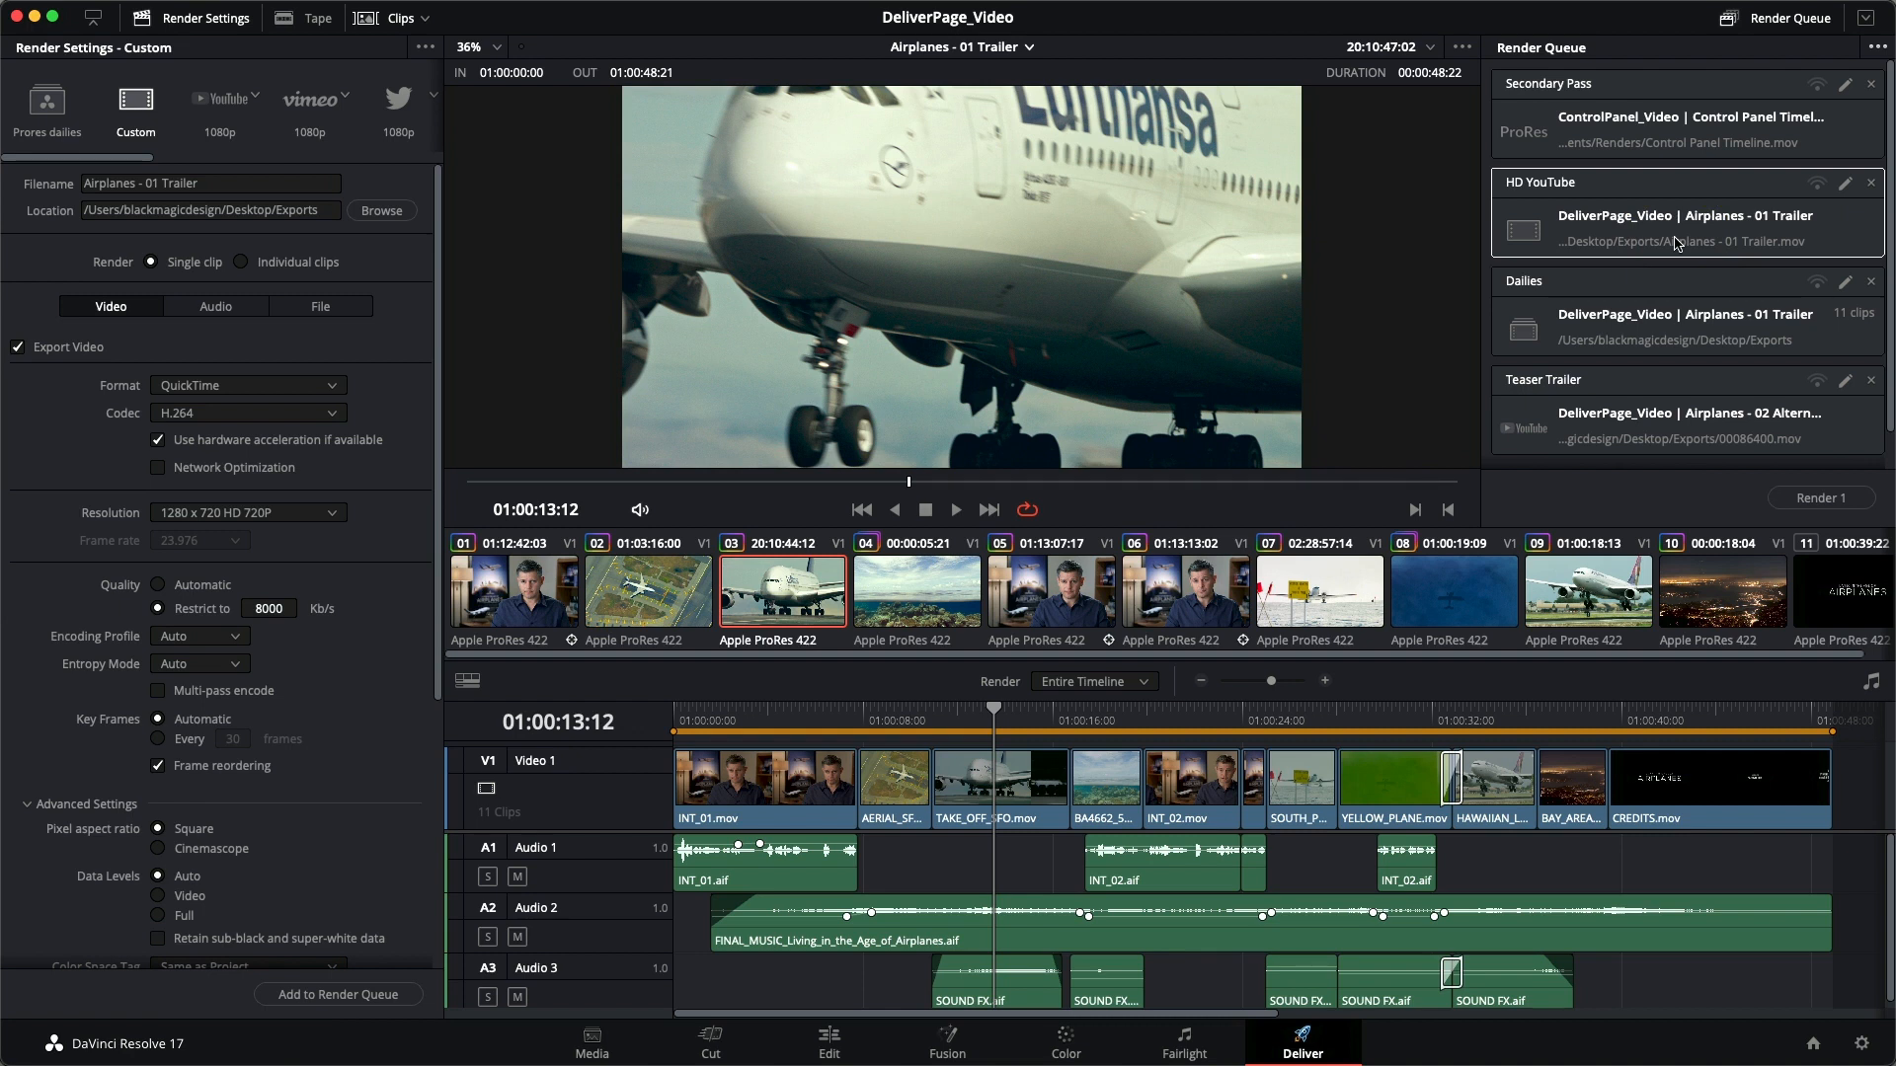
Select all queued jobs from Secondary Pass through Teaser Trailer and start rendering them.
scroll(1671, 281, down, 1)
scroll(1664, 247, up, 1)
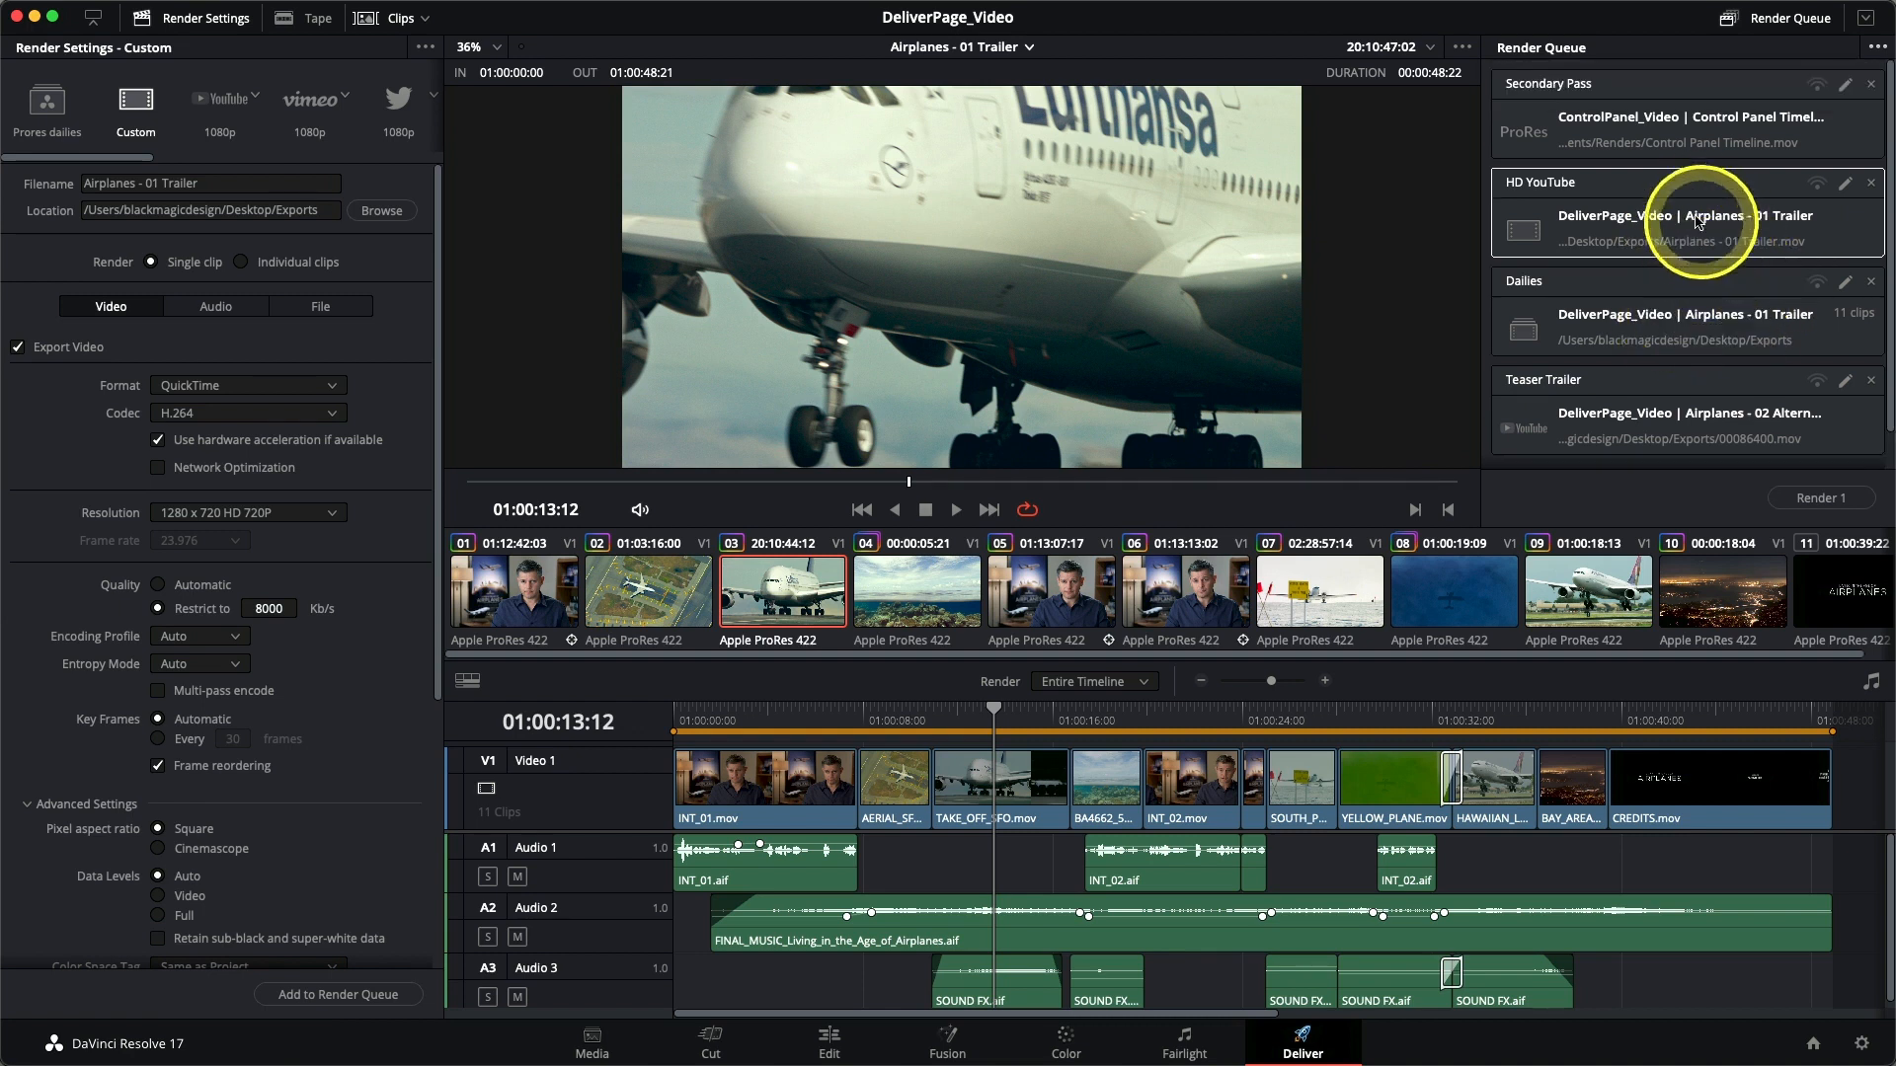
click(1647, 136)
scroll(1691, 323, down, 1)
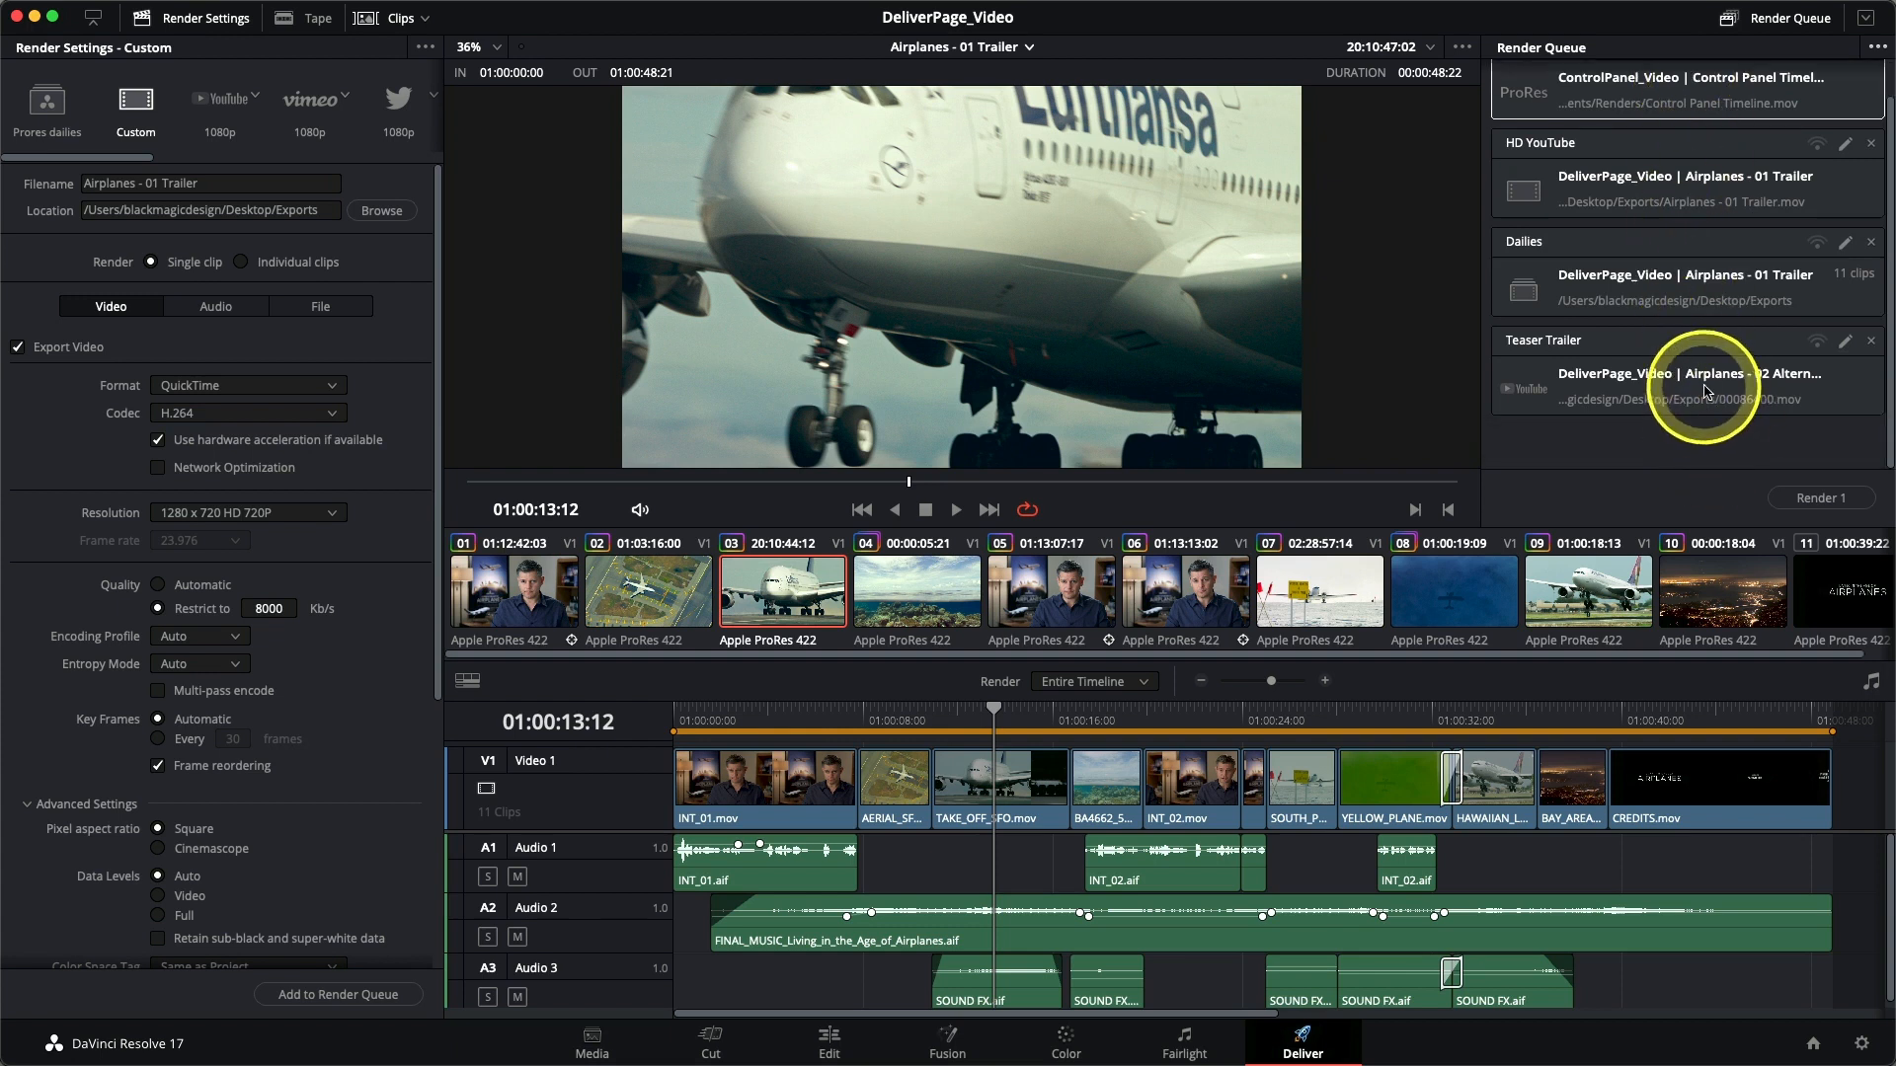
click(1822, 498)
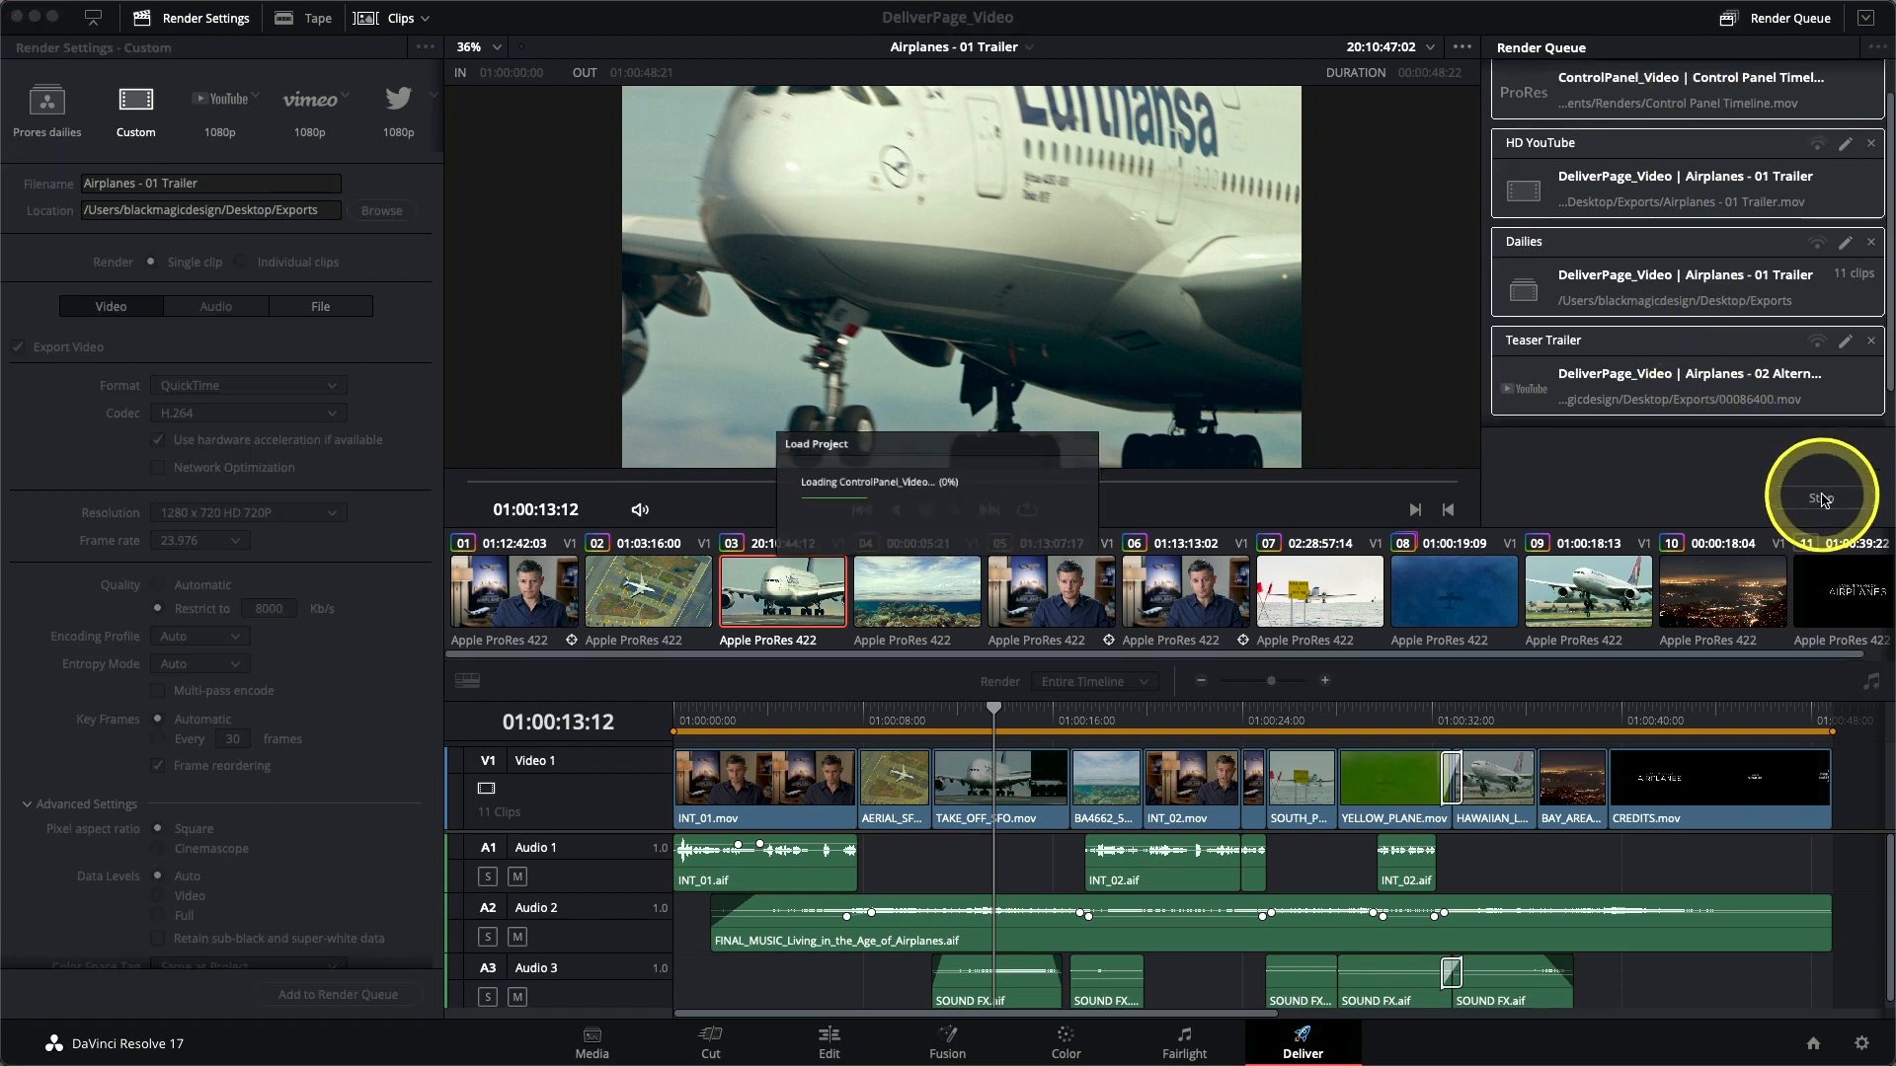